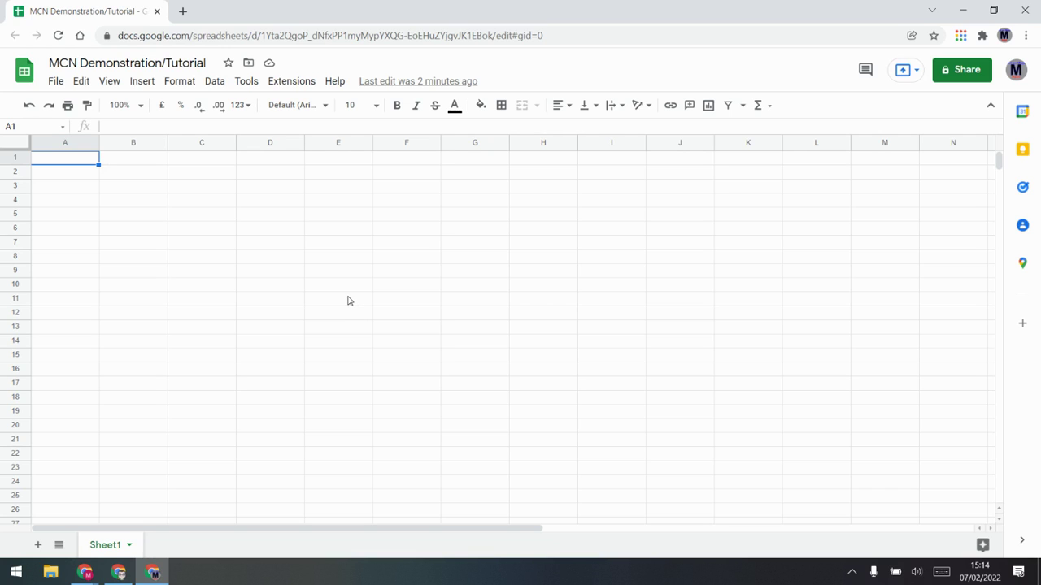
Step: Enable Magic Cell Notifications with 'Run for first time', then launch its sidebar
left_click(305, 86)
mouse_move(329, 224)
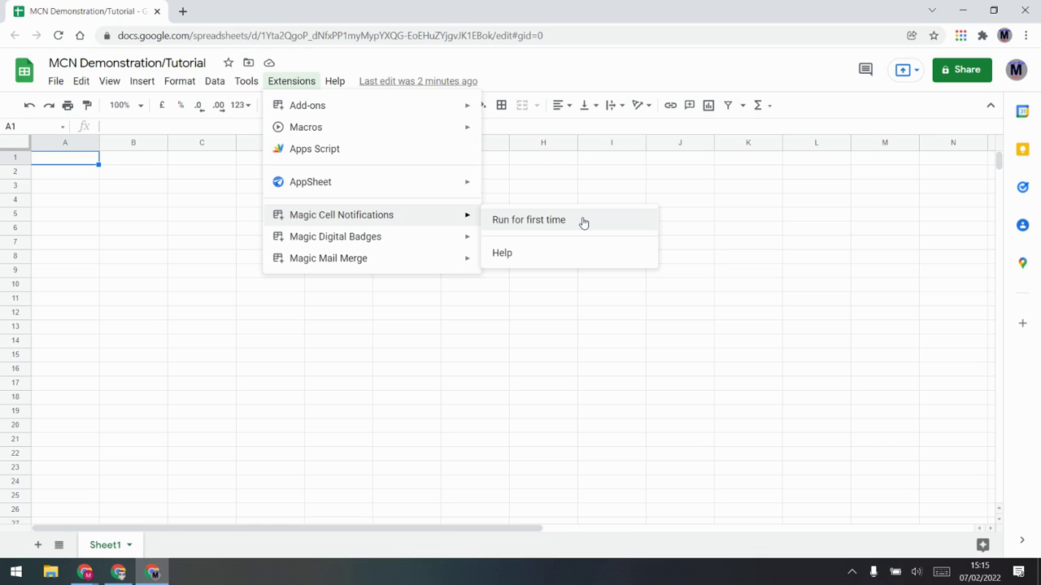
left_click(528, 220)
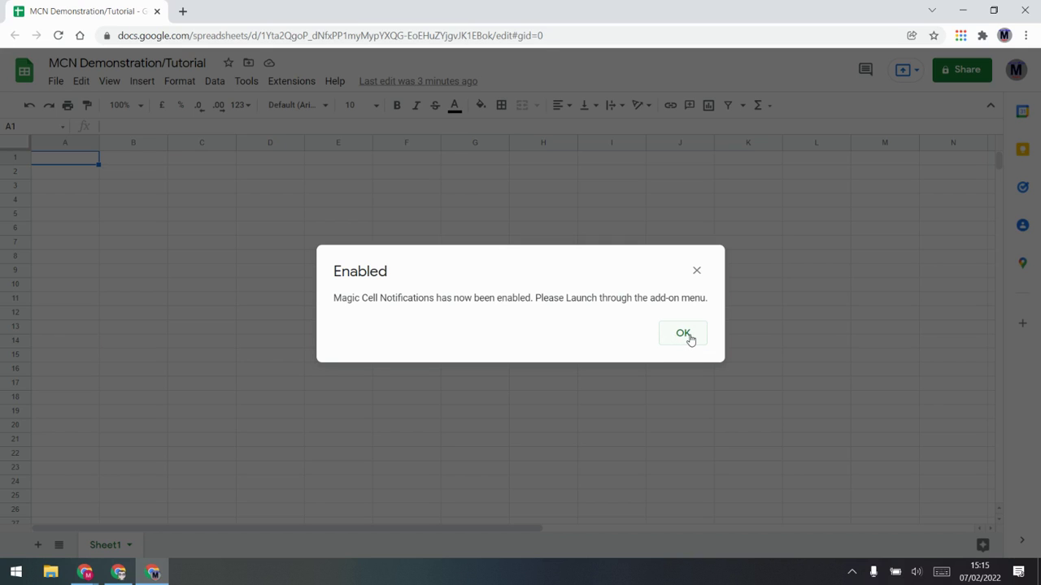
left_click(688, 336)
left_click(291, 81)
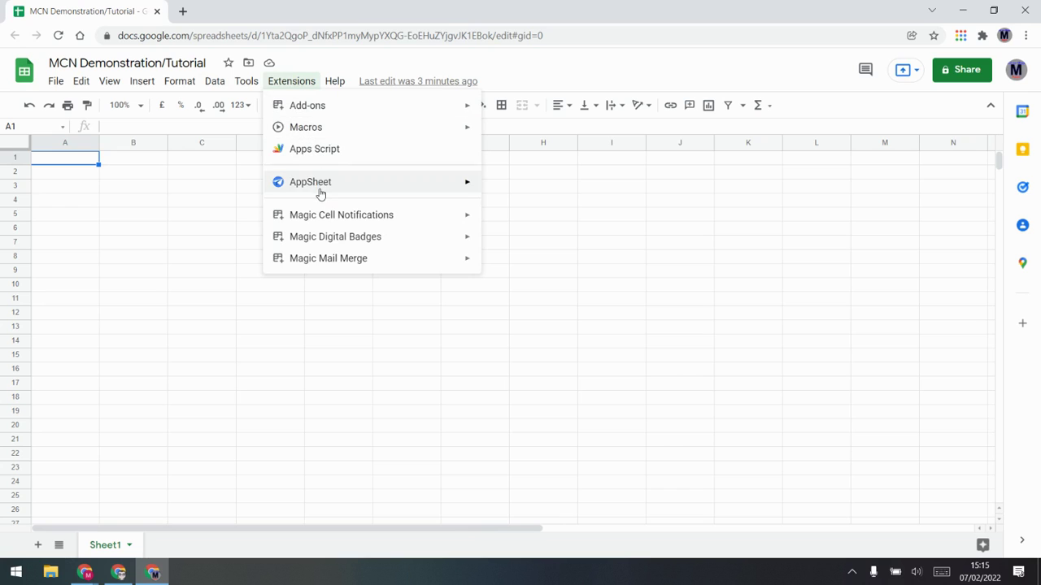
left_click(501, 219)
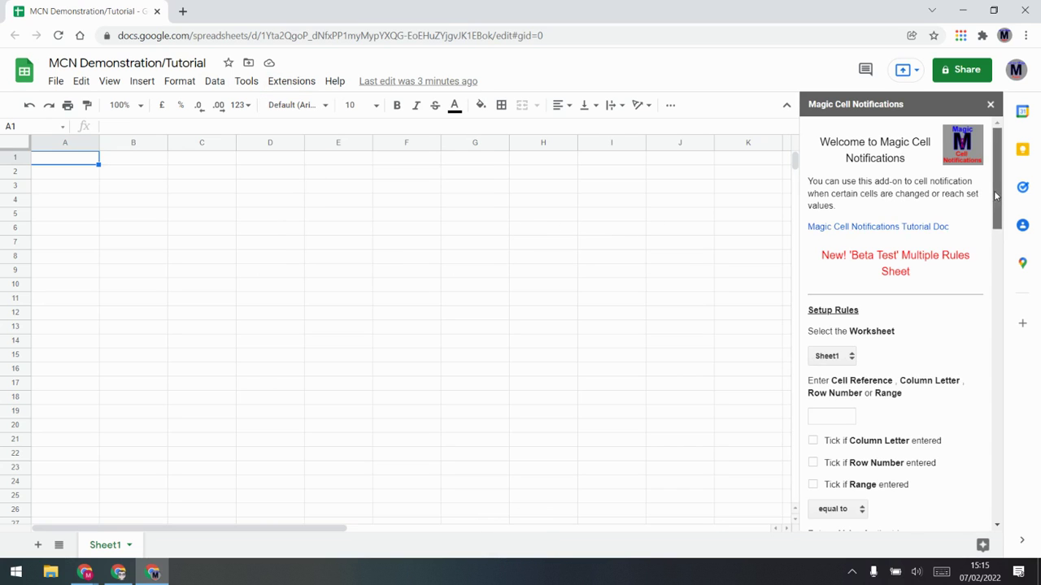
Step: Tick the Daily trigger, untick Edit and Hourly, and apply the trigger update
scroll(996, 195, "down", 7)
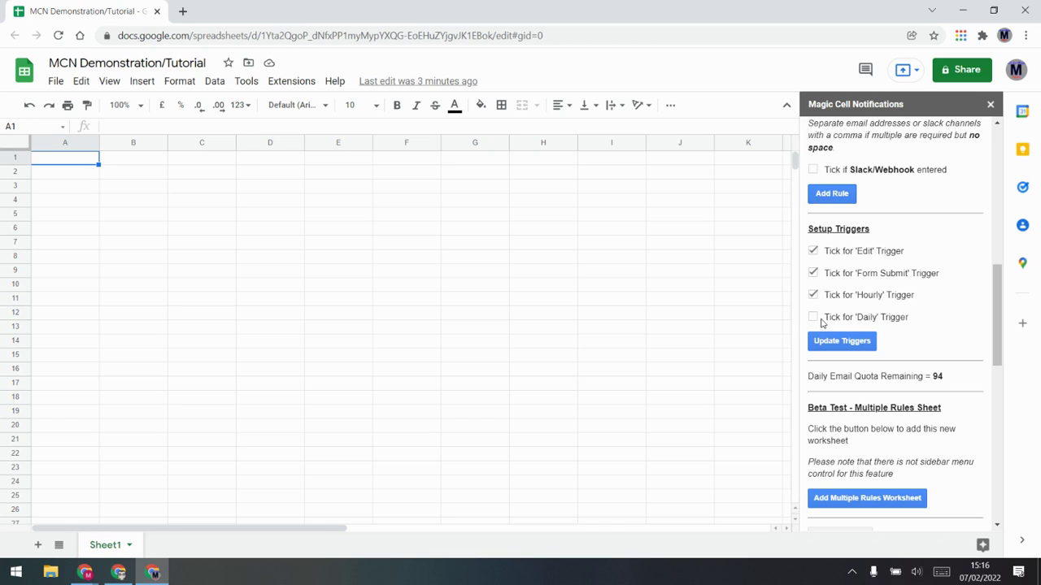
left_click(813, 317)
left_click(813, 250)
left_click(848, 343)
left_click(814, 295)
left_click(831, 342)
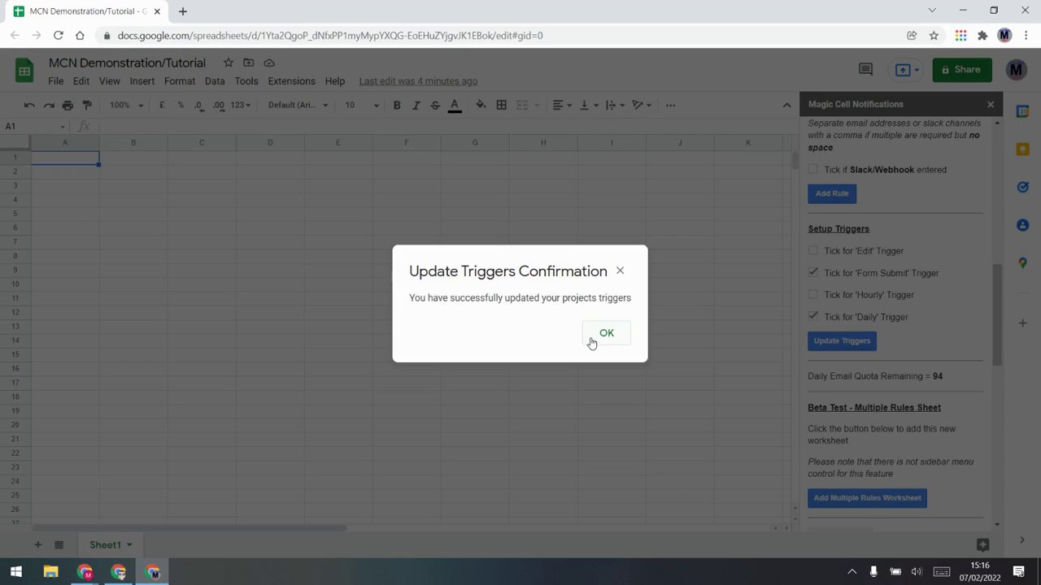
left_click(602, 337)
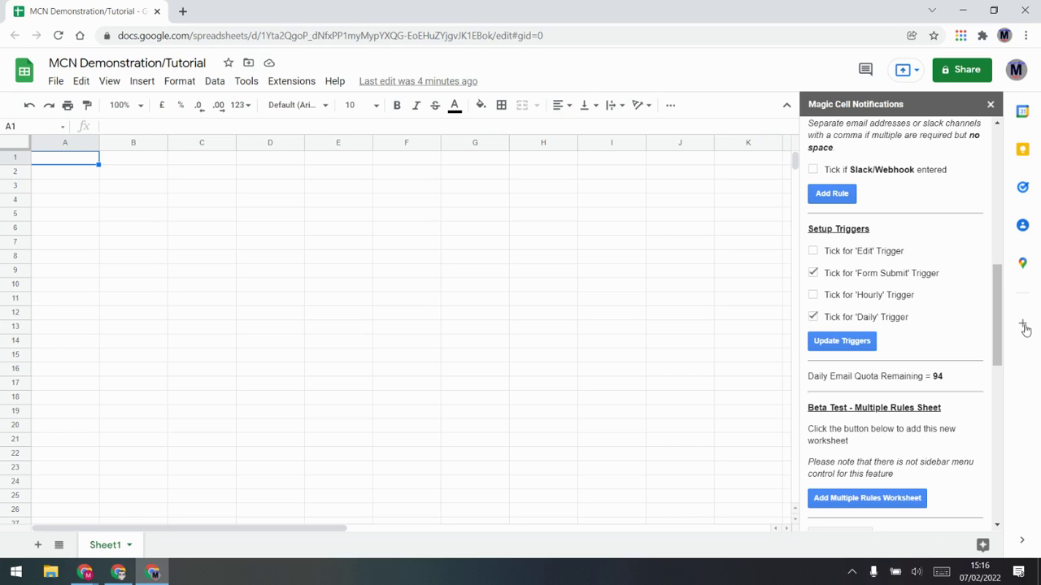
Step: Add two new sheets, Sheet2 and Sheet3, checking the sidebar's worksheet list
left_click_drag(997, 356, 996, 218)
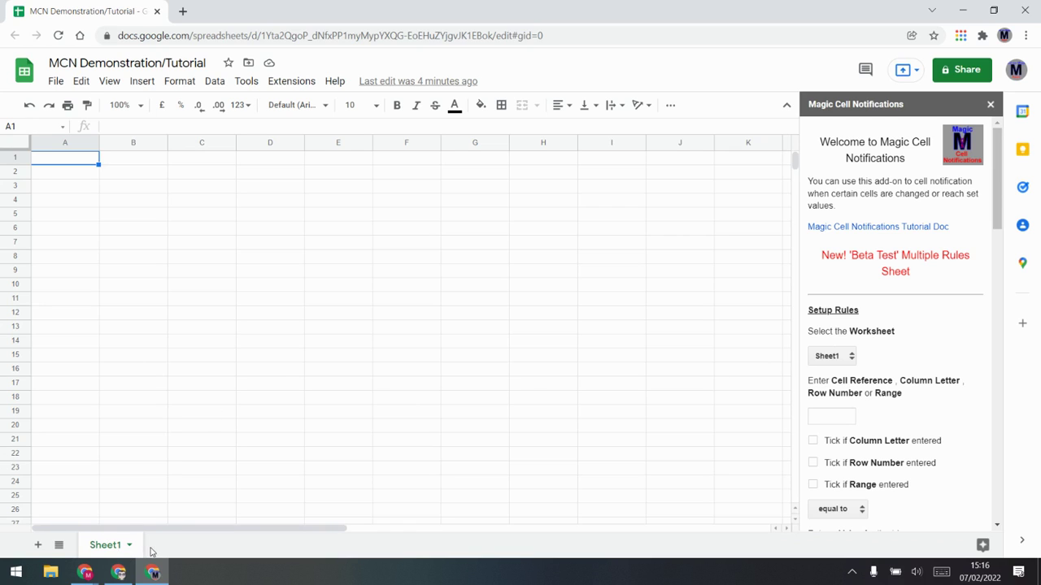
left_click(843, 357)
left_click(889, 368)
left_click(39, 546)
left_click(38, 547)
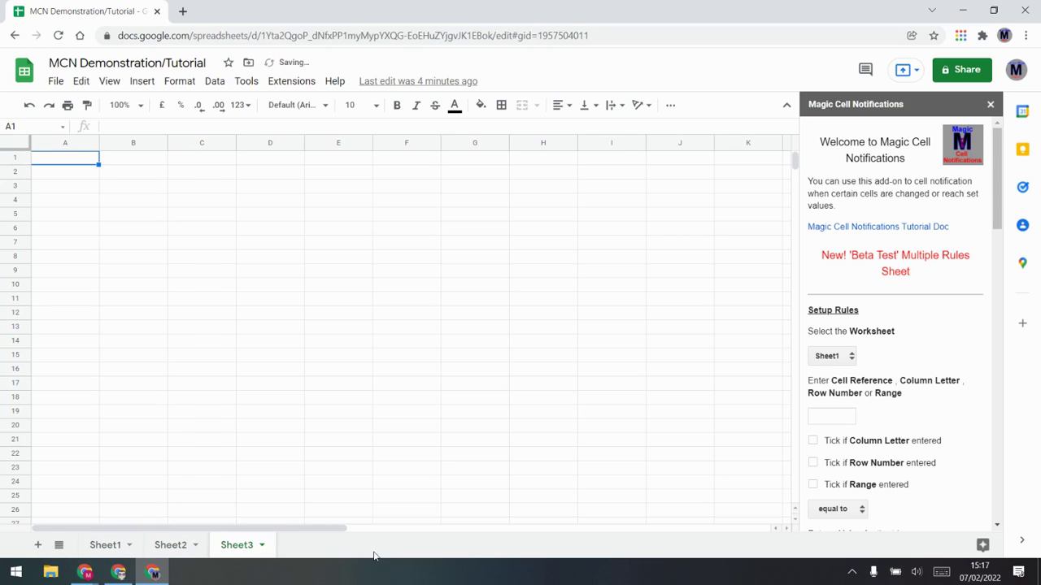
left_click(835, 357)
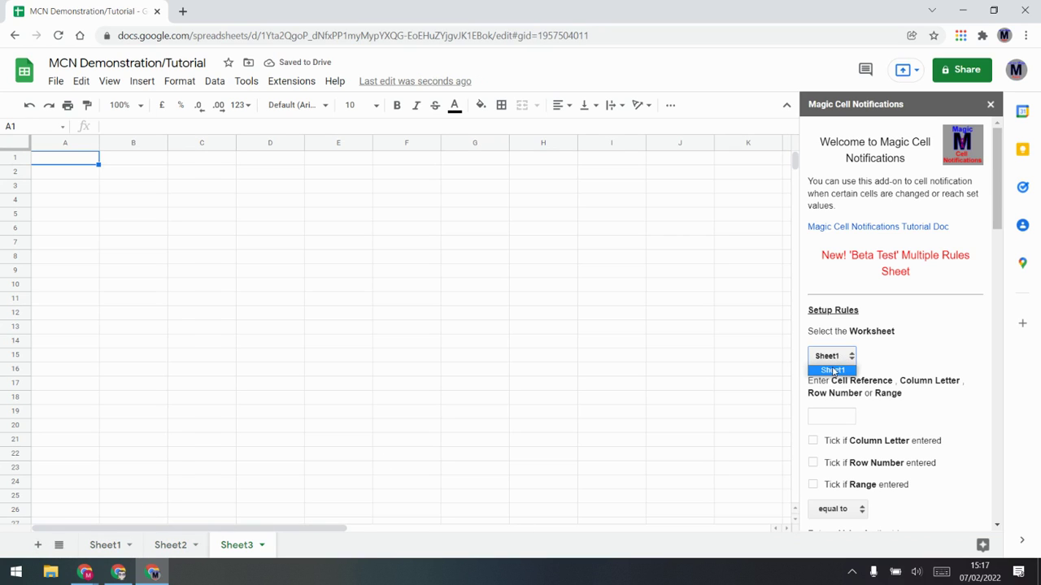
Step: Close and relaunch the Magic Cell Notifications sidebar to refresh its sheet list
left_click(991, 106)
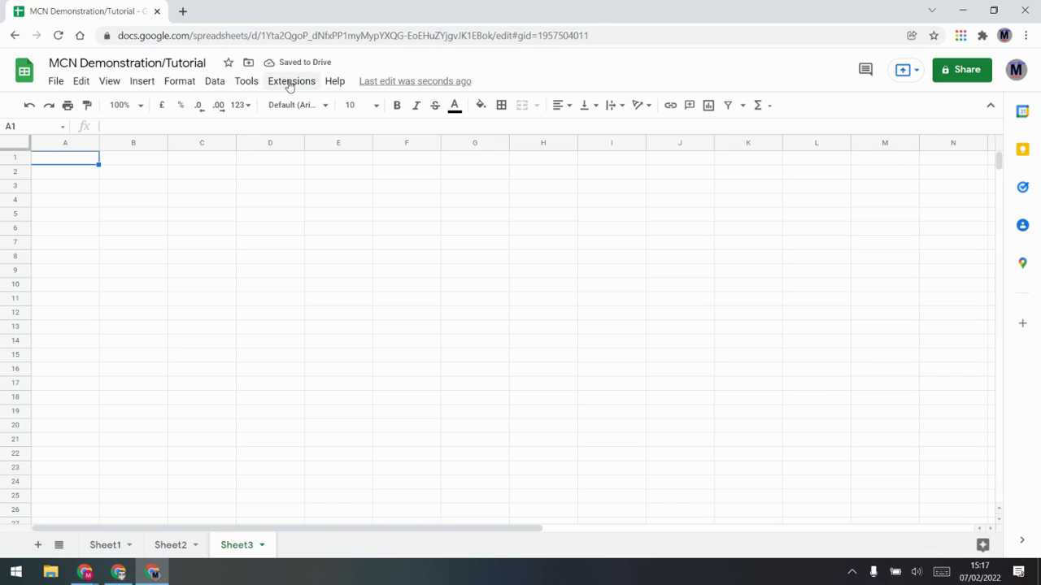
left_click(291, 81)
mouse_move(317, 216)
left_click(530, 218)
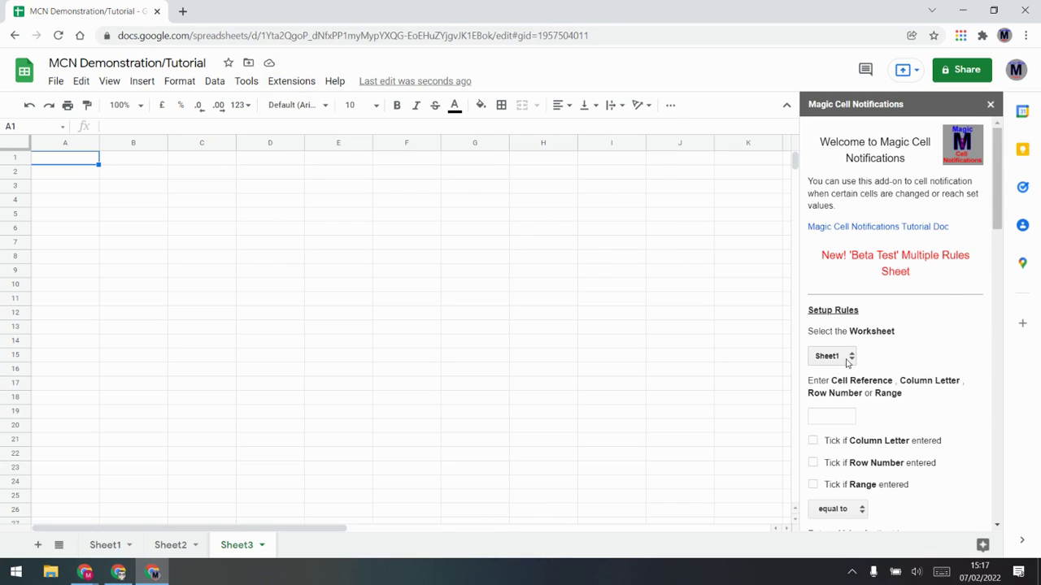
Step: Set the new rule's worksheet to Sheet1 and its watched cell to A1
left_click(848, 358)
left_click(909, 355)
left_click(848, 413)
double_click(870, 380)
left_click(868, 391)
scroll(832, 393, "down", 3)
left_click(837, 281)
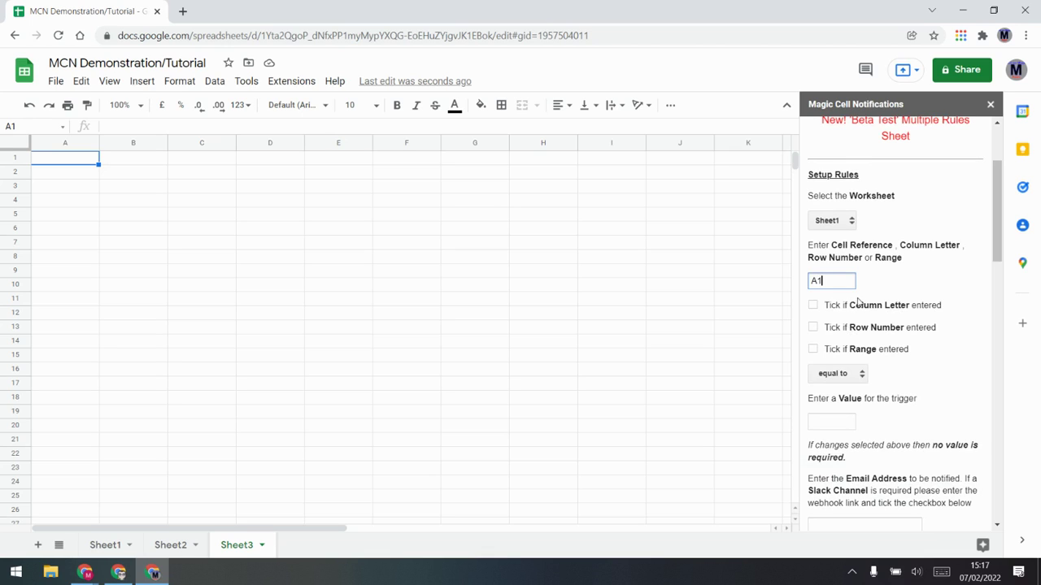
left_click_drag(826, 277, 797, 283)
left_click(854, 290)
Step: Enter trigger value 8, fill in the notification e-mail address, and add the rule
left_click(835, 421)
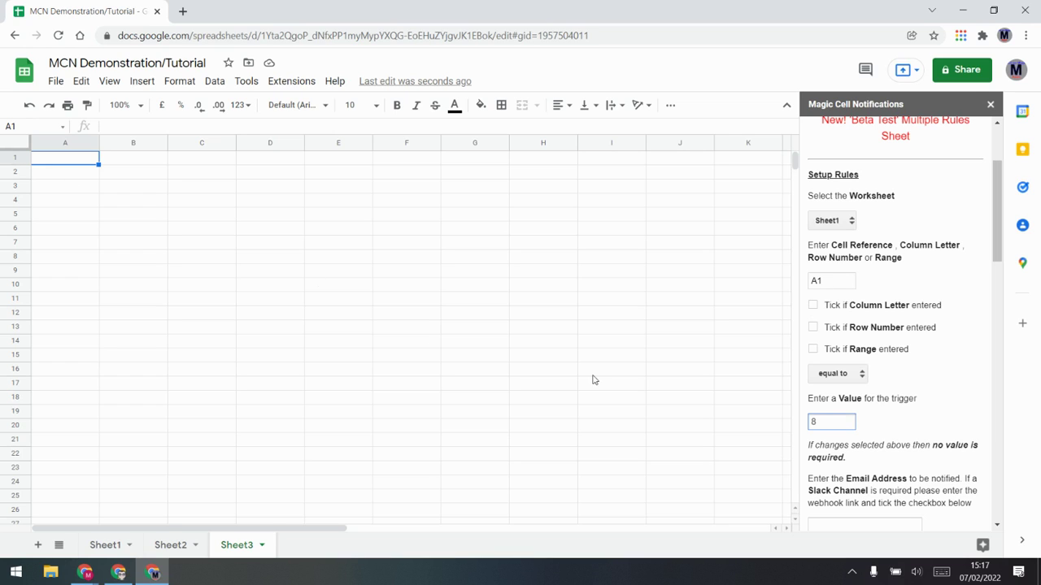
scroll(923, 437, "down", 2)
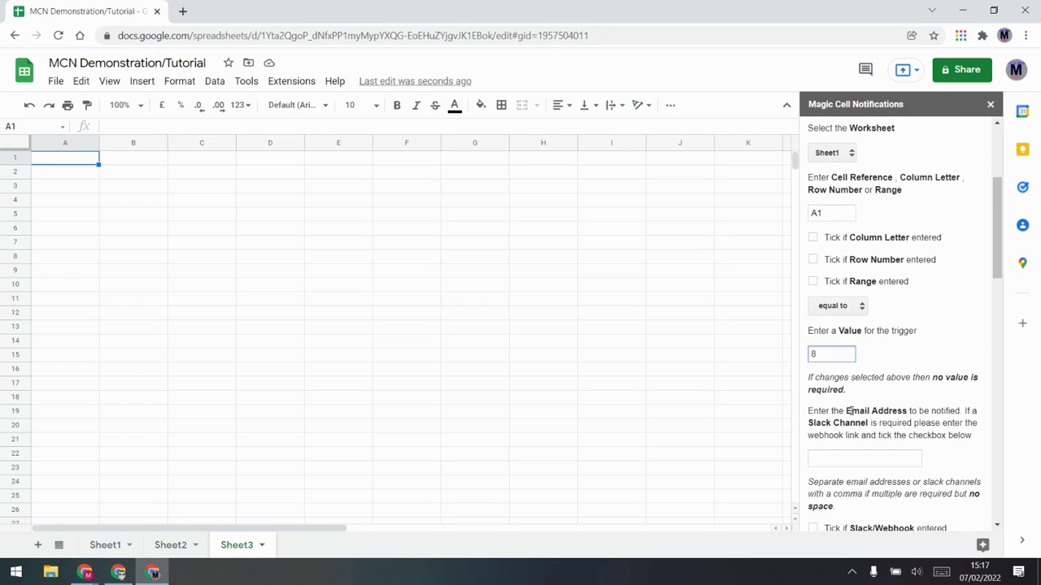
left_click(851, 461)
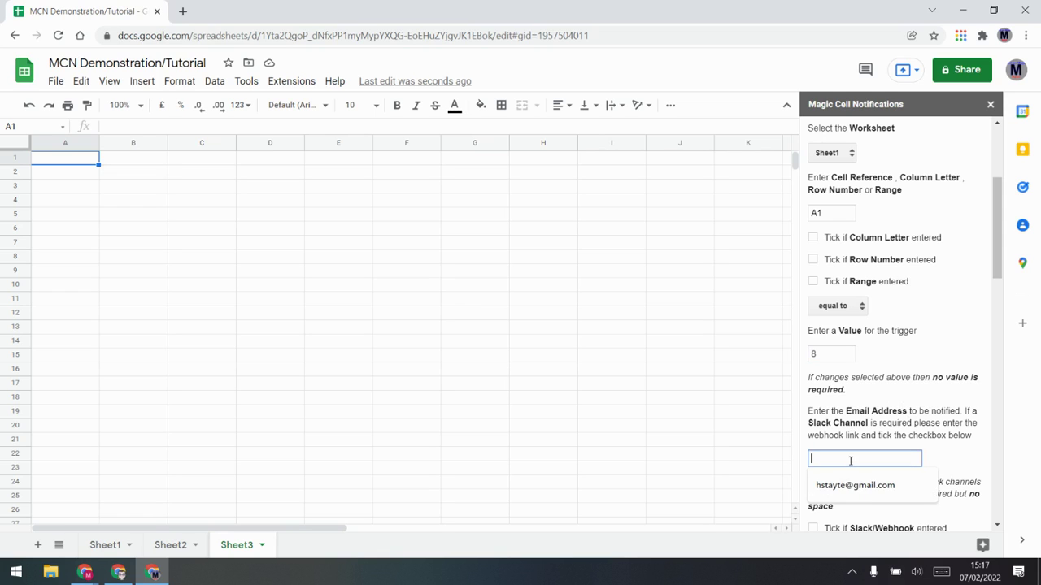
left_click(851, 482)
scroll(869, 451, "down", 1)
scroll(869, 452, "down", 3)
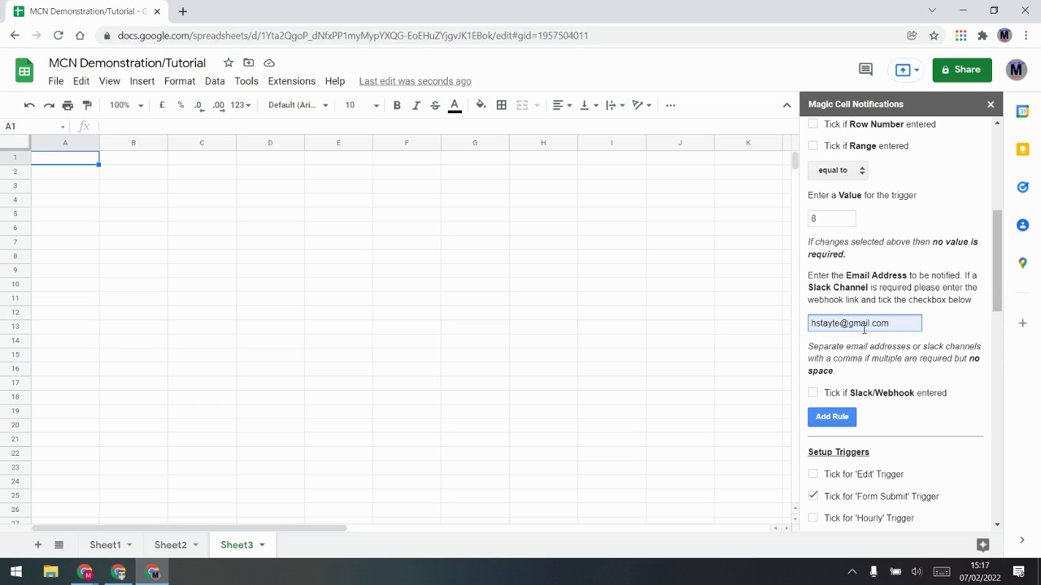
scroll(863, 328, "up", 2)
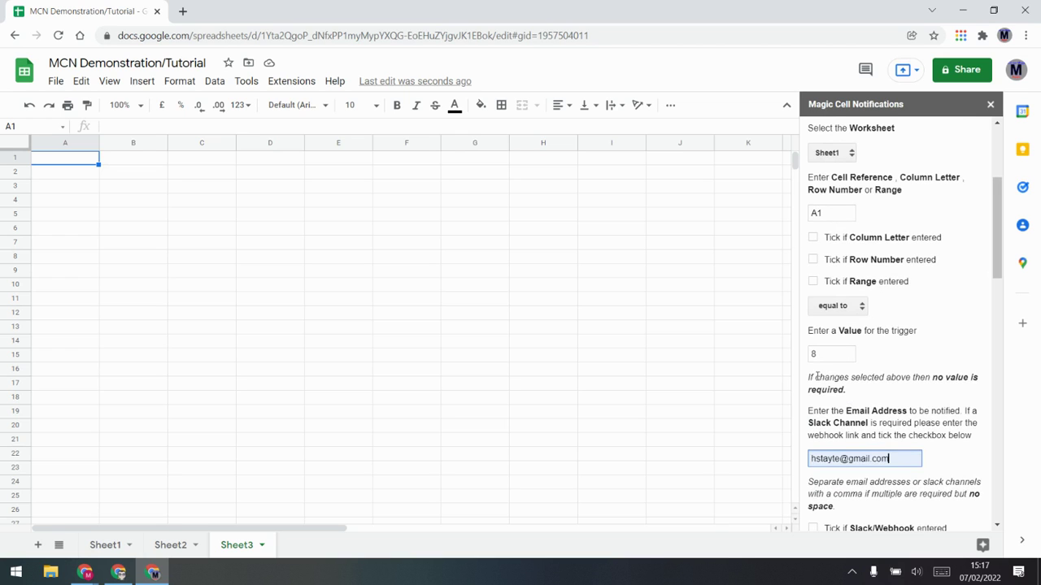
scroll(874, 471, "down", 2)
left_click(830, 416)
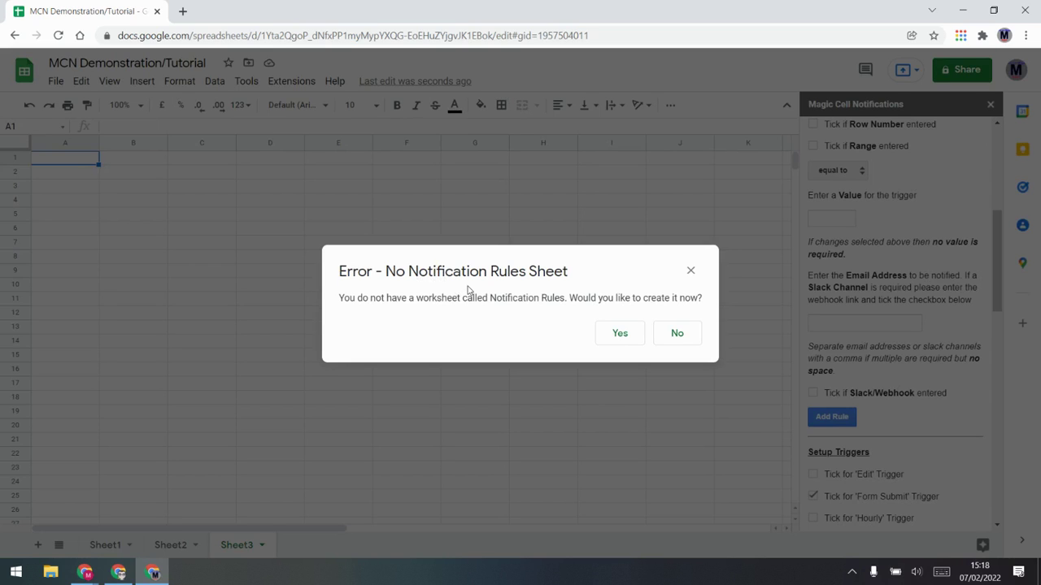
Step: Create the Notification Rules sheet and enter 8 in Sheet1 cell A1
left_click(619, 334)
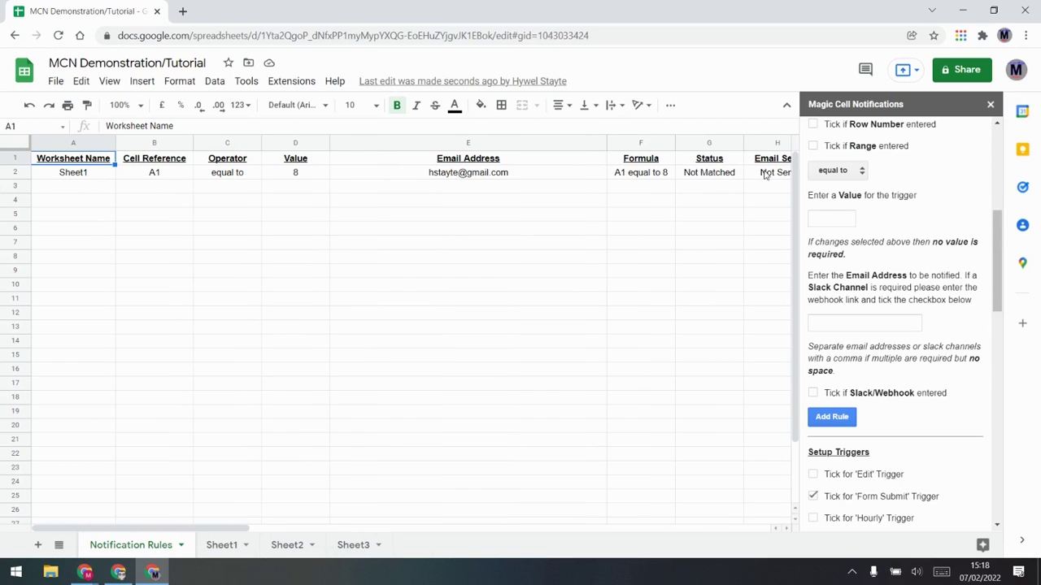
left_click_drag(234, 530, 187, 529)
left_click(220, 547)
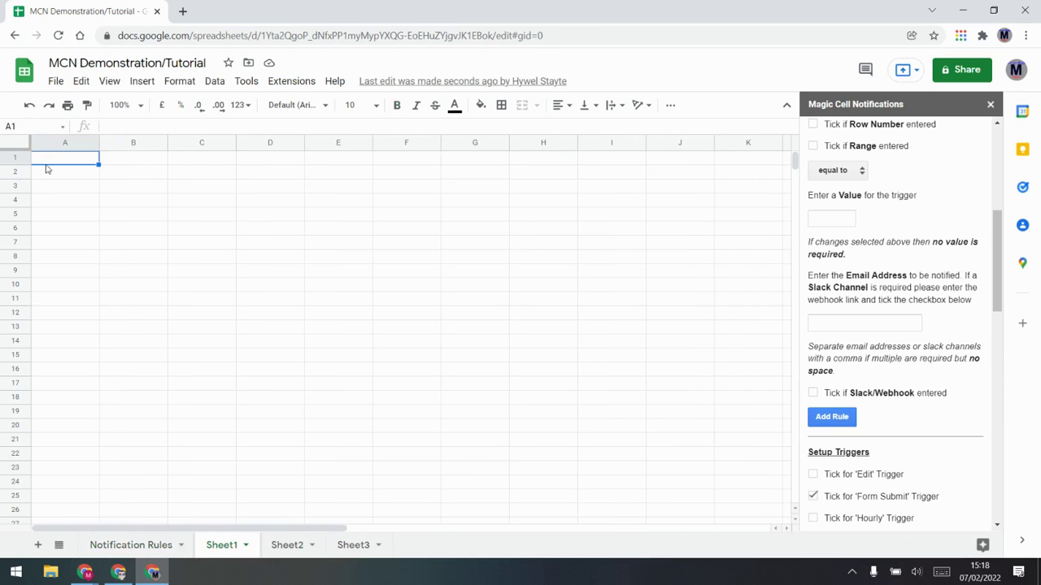
type("8")
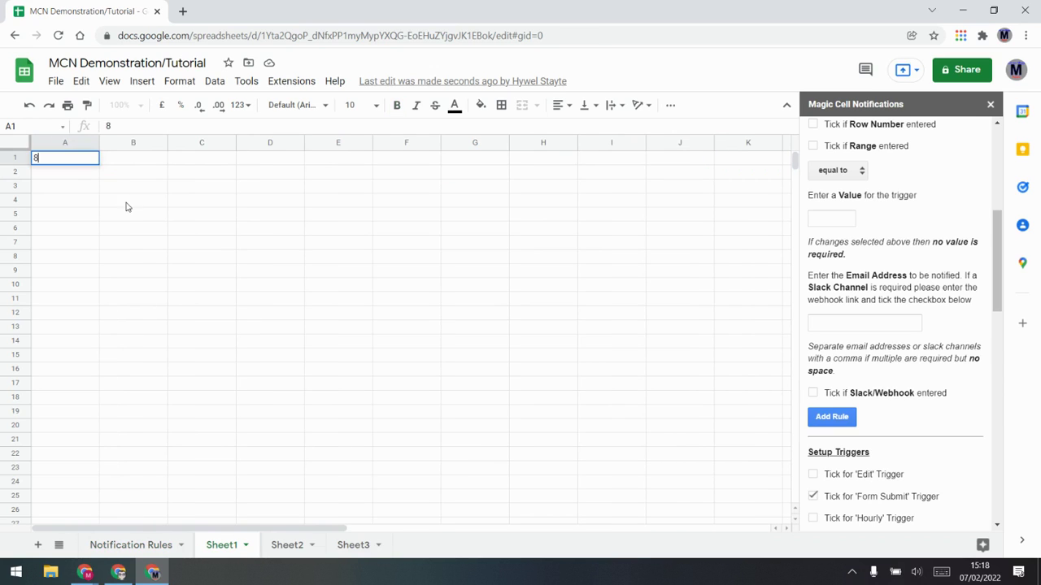
left_click(125, 203)
left_click(162, 548)
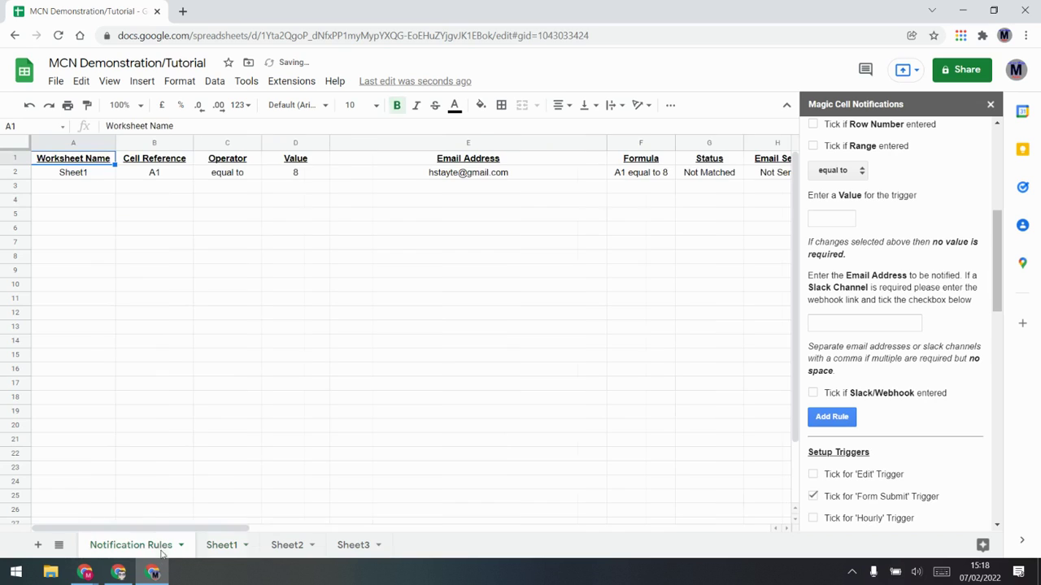
left_click_drag(244, 528, 289, 528)
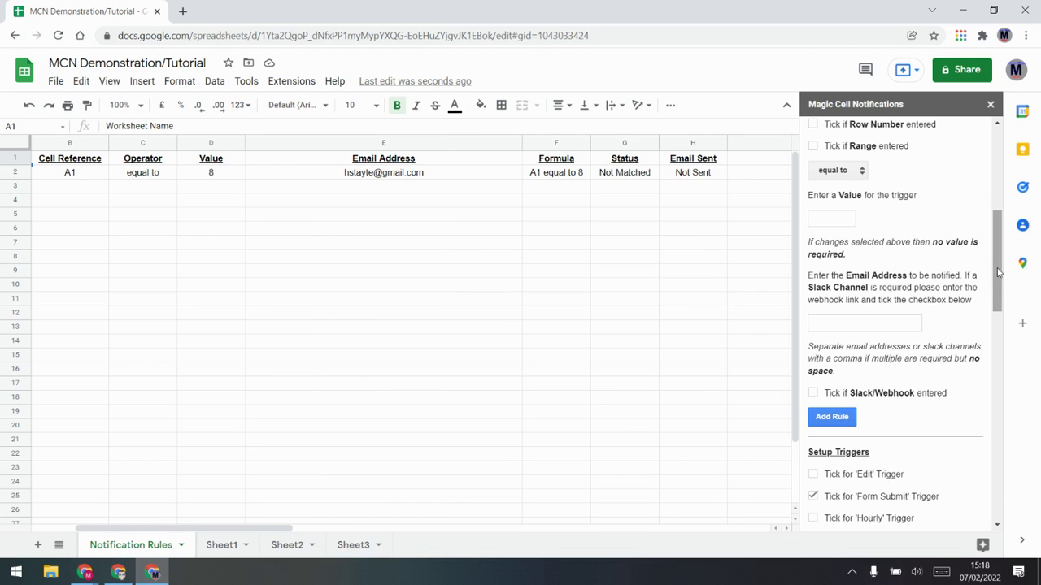
scroll(880, 391, "down", 5)
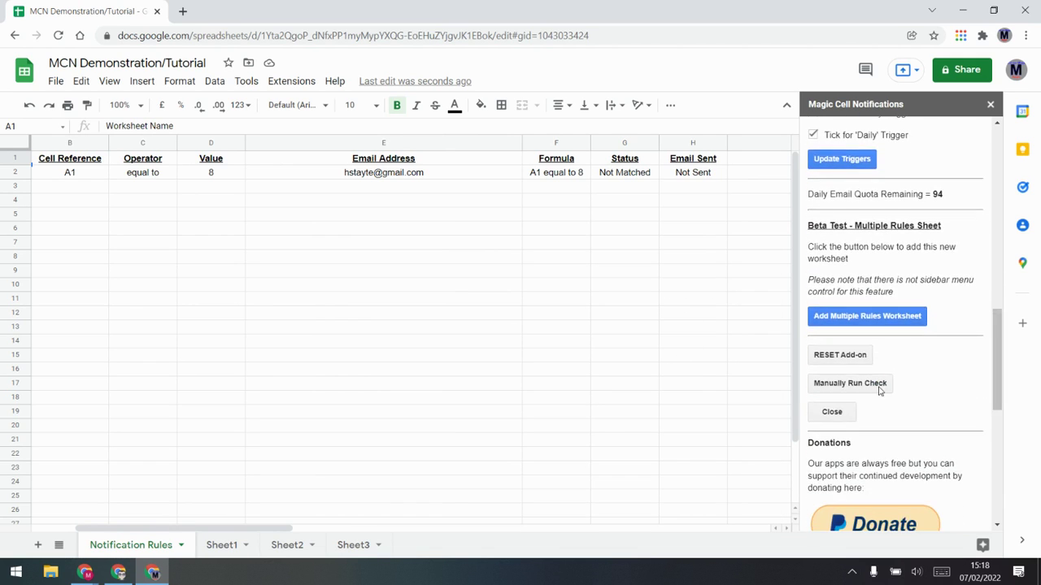
Step: Manually run the check and inspect the rule's Email Template cell I2
left_click(853, 385)
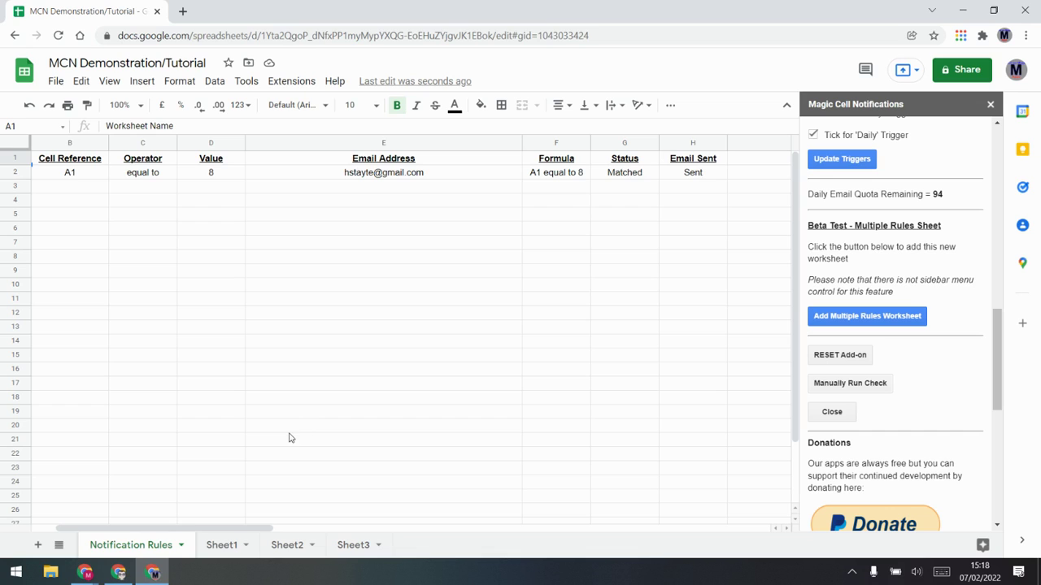
left_click_drag(243, 528, 316, 526)
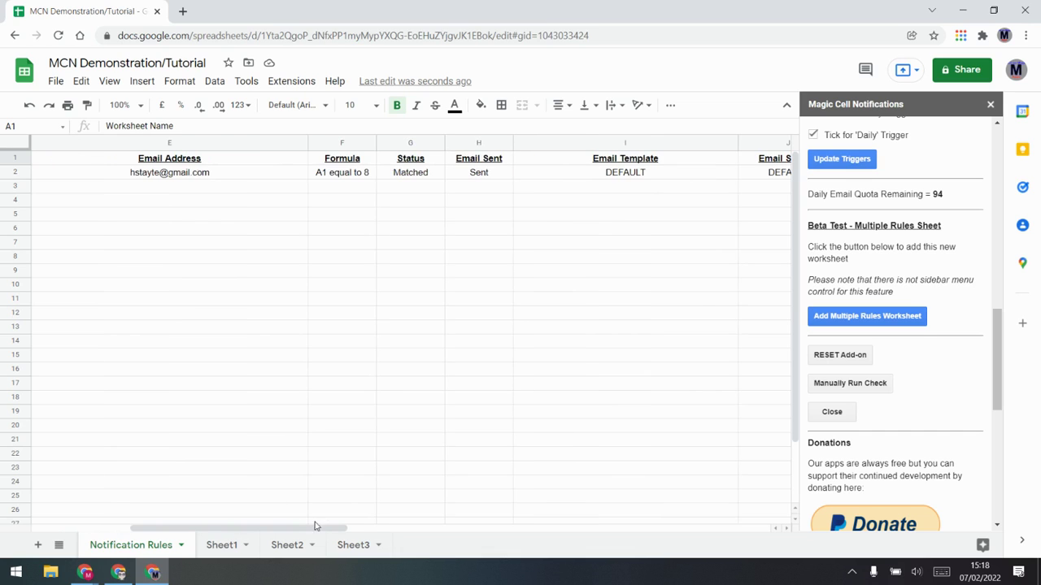
left_click(649, 171)
left_click(762, 178)
left_click(671, 173)
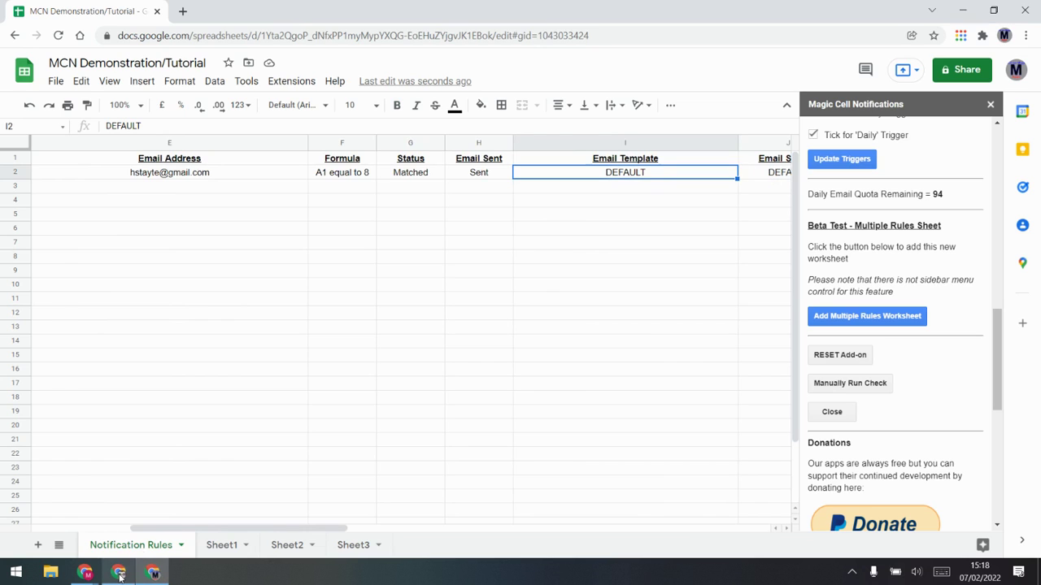
left_click(119, 574)
Step: Read the notification e-mail in Gmail, highlighting its spreadsheet name and triggered-rule line
left_click(85, 156)
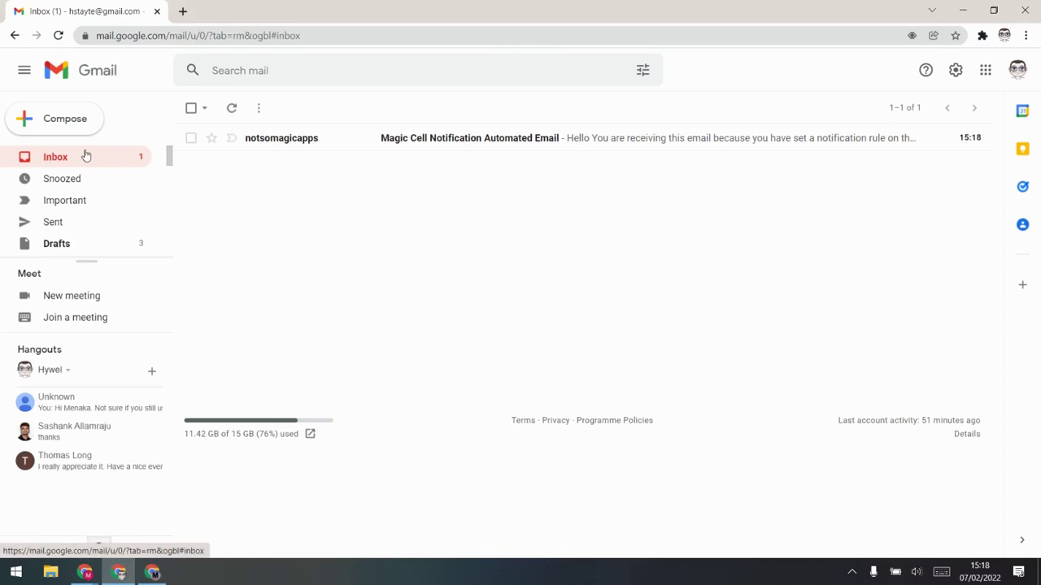
left_click(519, 140)
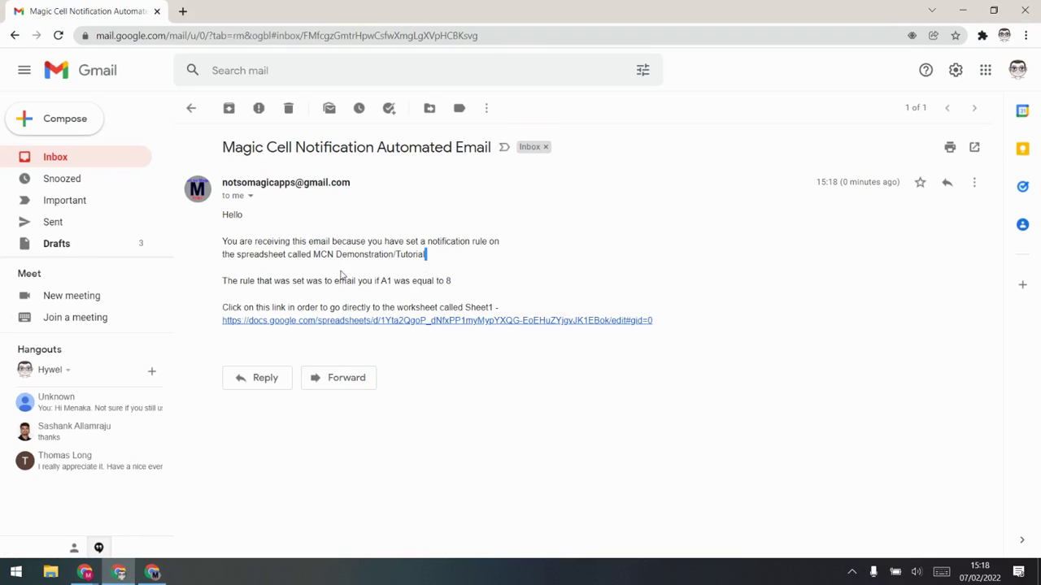
left_click_drag(425, 254, 317, 257)
left_click(446, 281)
left_click_drag(446, 282, 263, 296)
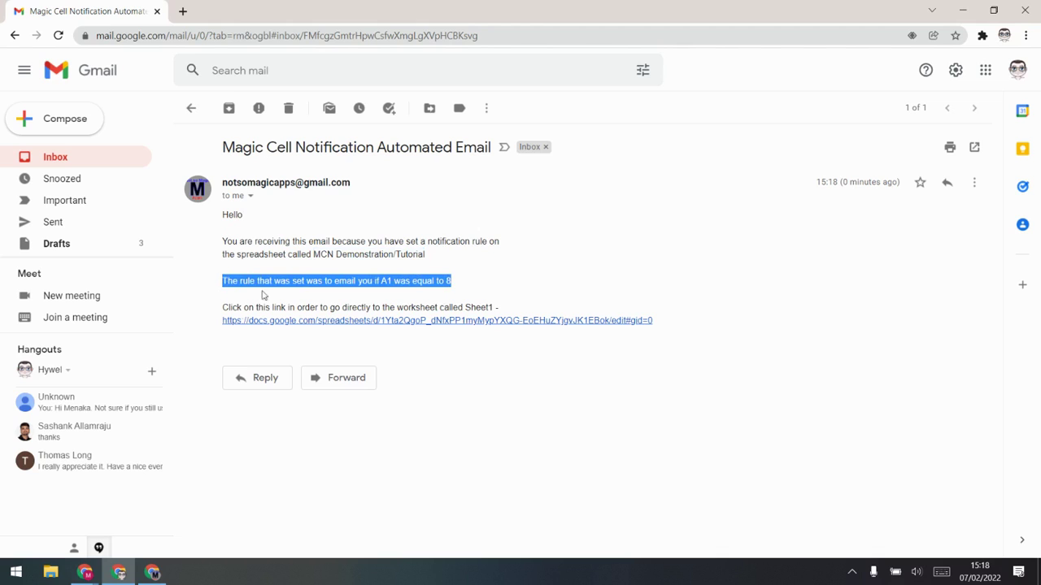
left_click(499, 306)
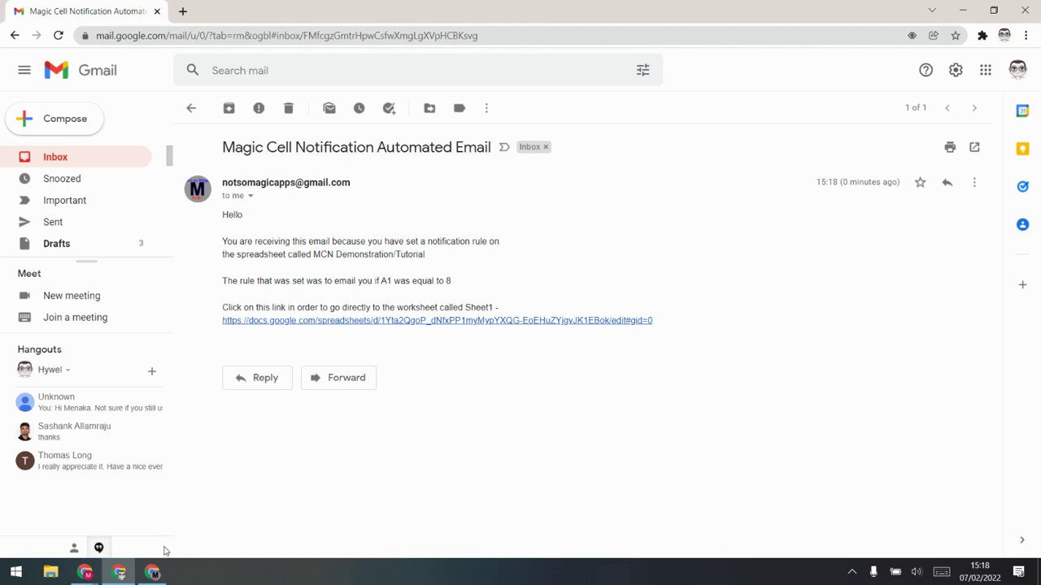
left_click(152, 573)
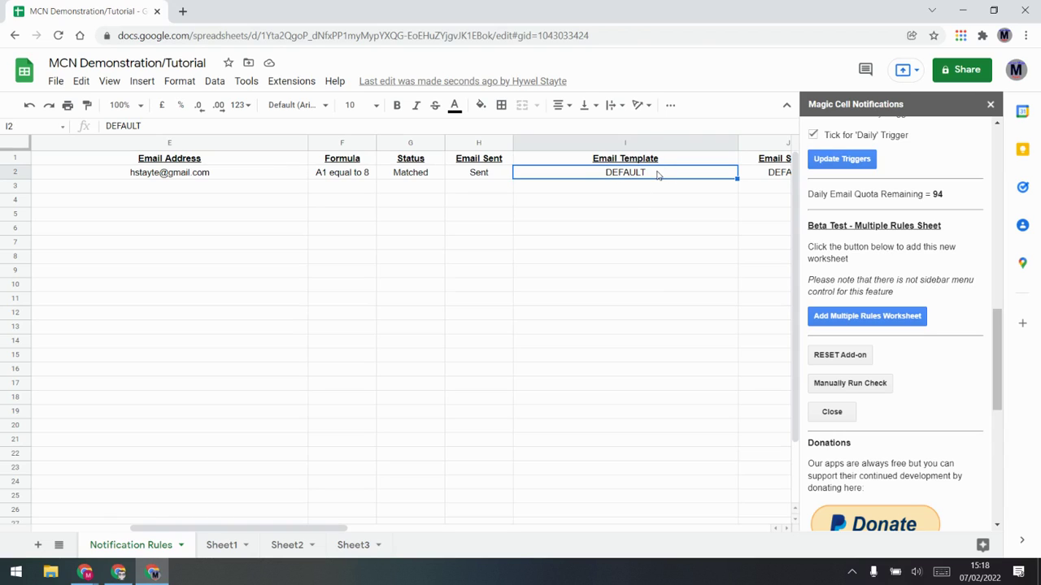
Step: Replace I2's DEFAULT template with a self-introduction greeting and clear Sheet1 cell A1
type("Hell")
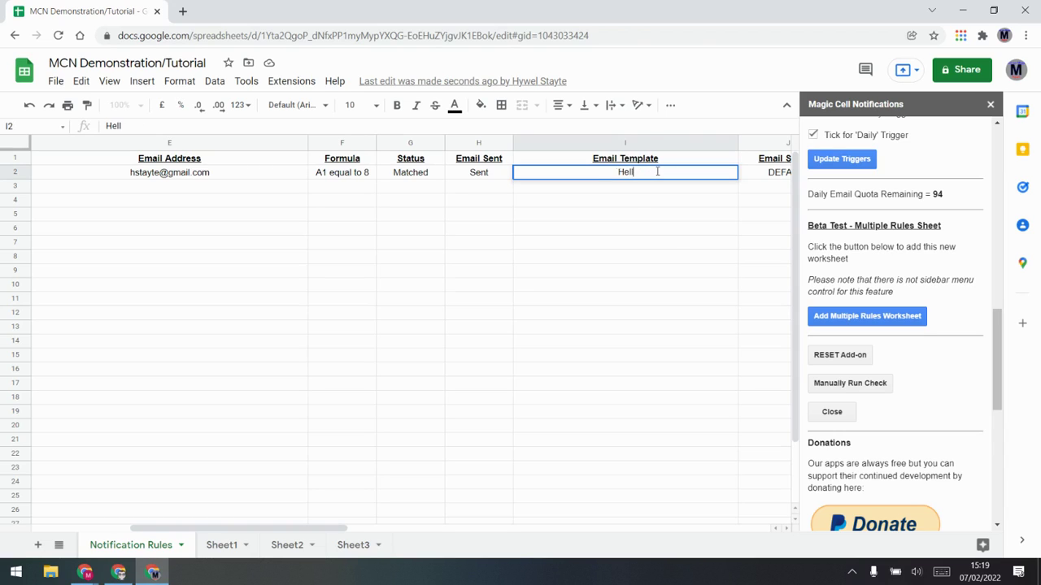
type("o my name is Hywel")
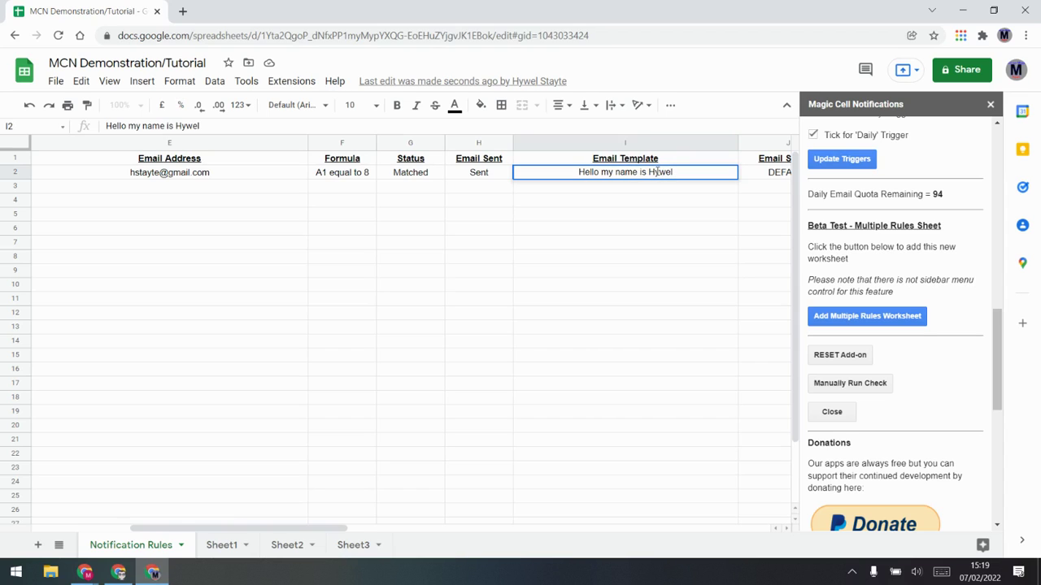
key("Return")
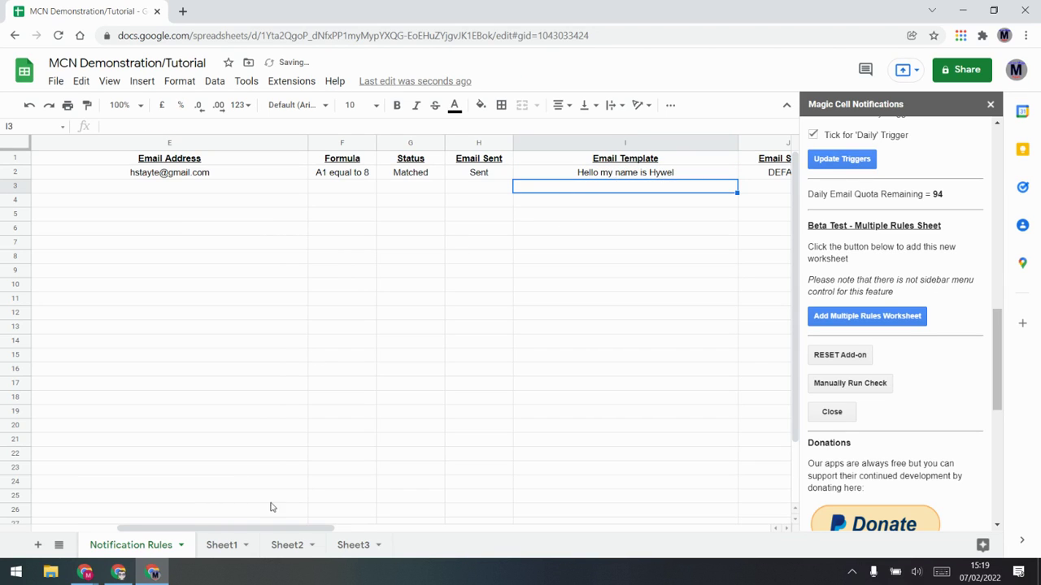
left_click(220, 545)
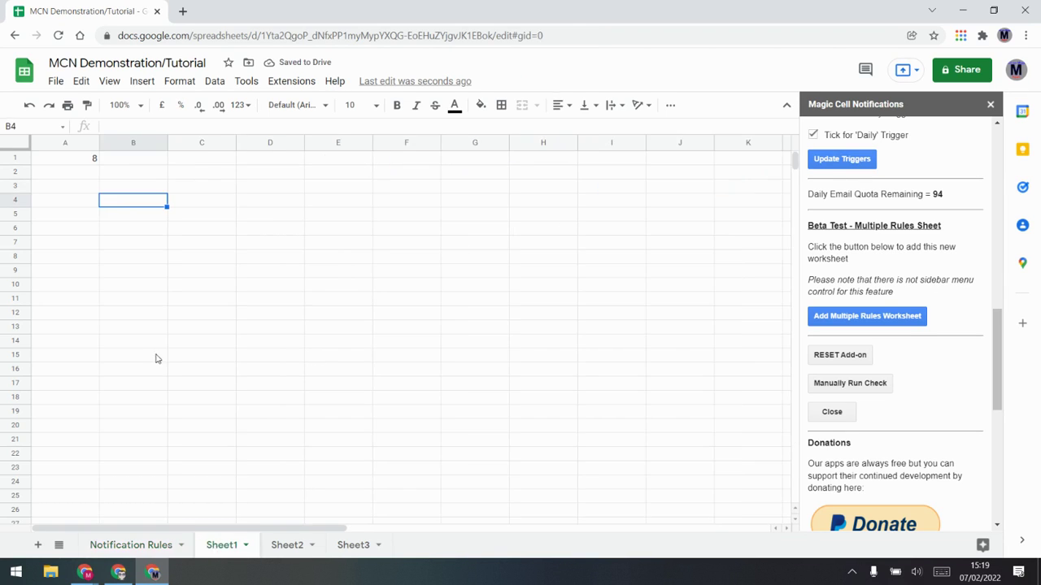
left_click(67, 160)
key("Delete")
left_click(122, 228)
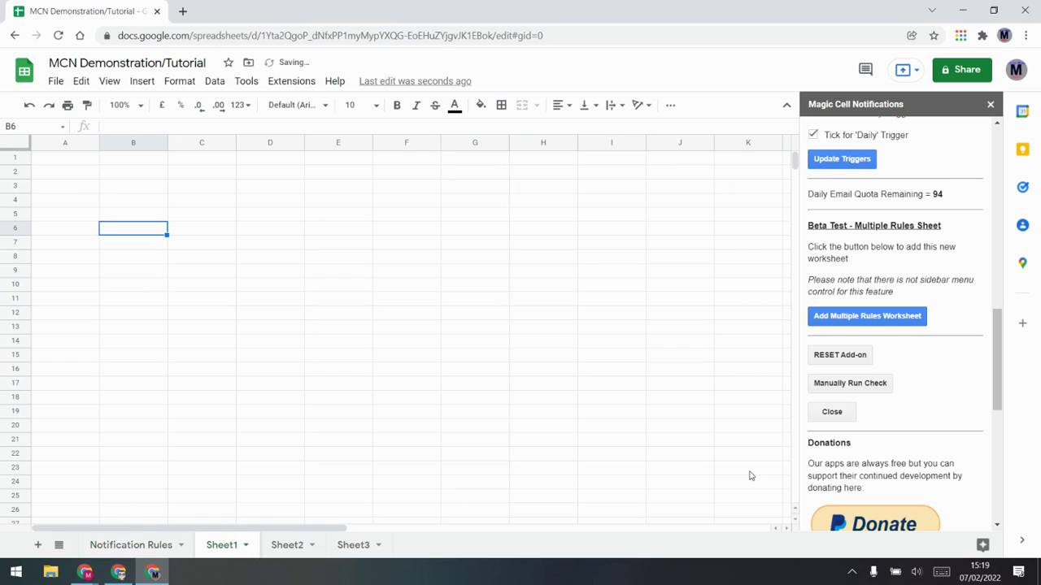
left_click(122, 546)
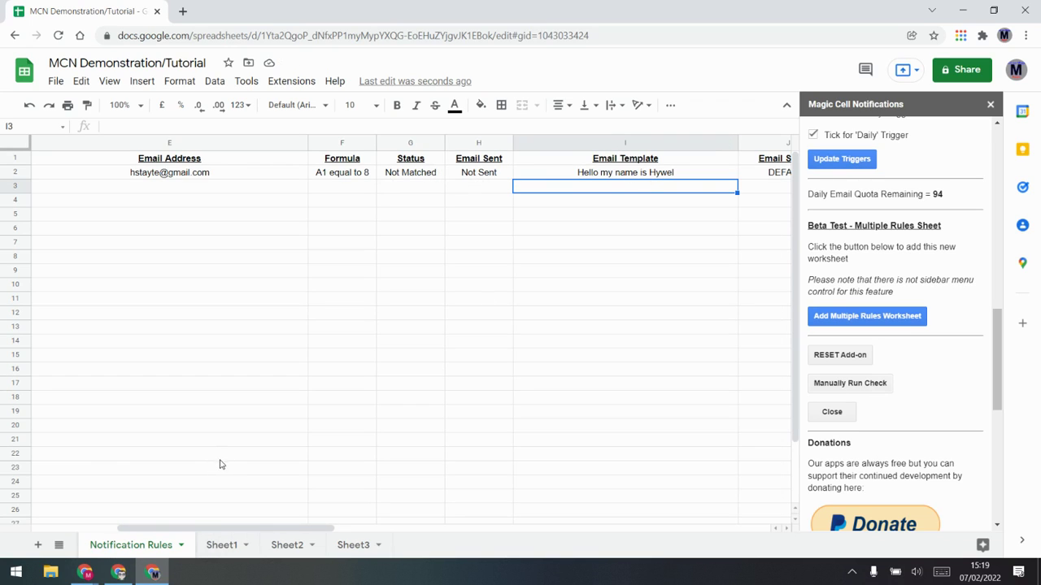
Step: Tick the Edit trigger and apply the trigger update
scroll(927, 309, "up", 3)
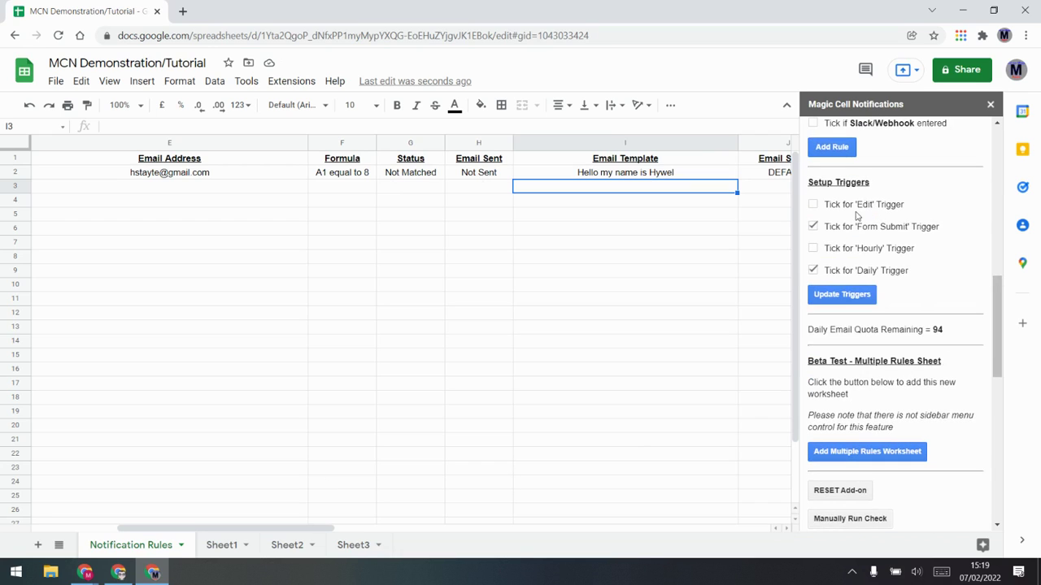
left_click(813, 204)
left_click(847, 299)
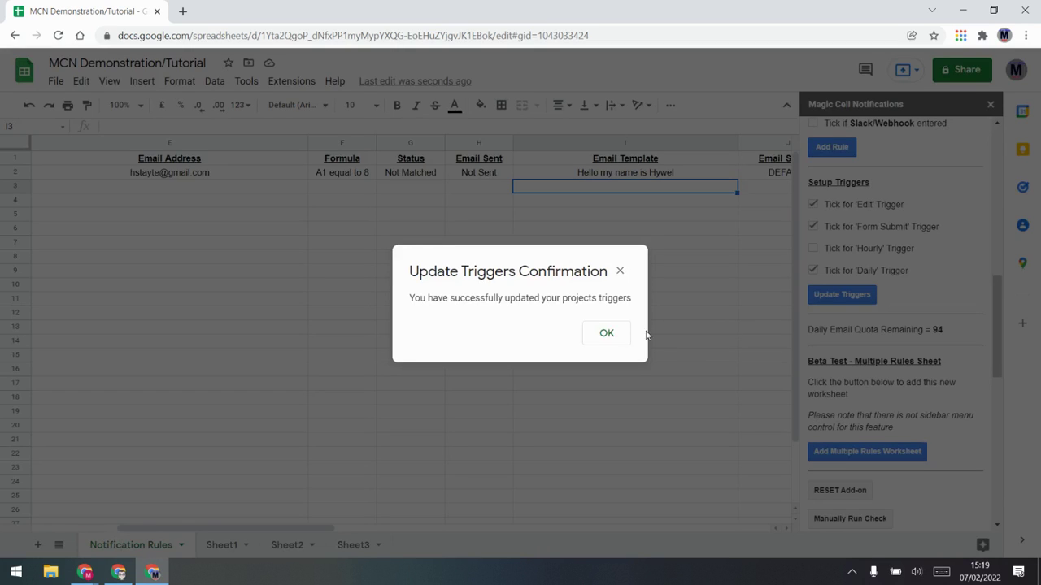
left_click(616, 333)
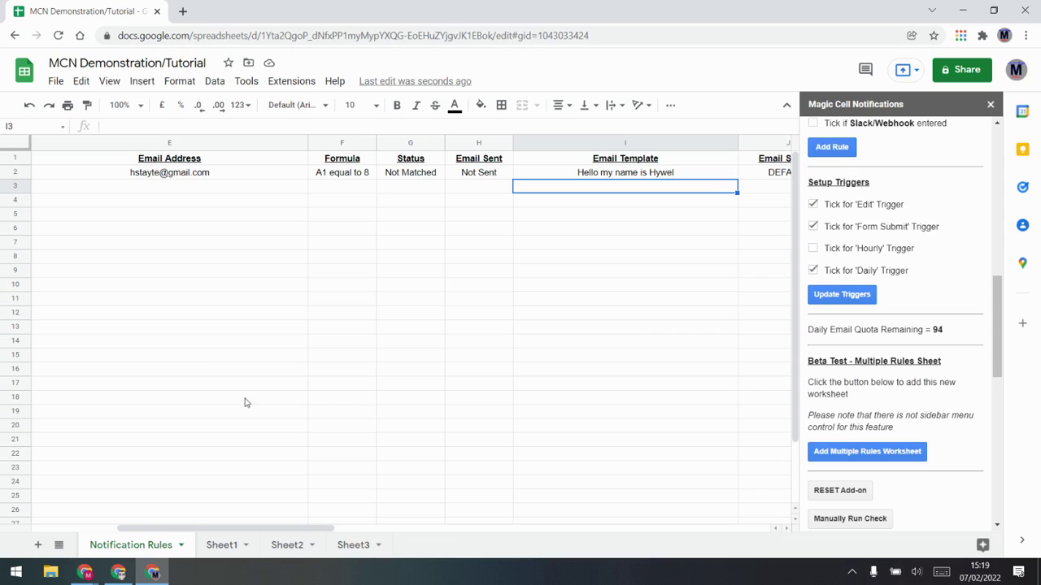
Step: Re-enter 8 in Sheet1 A1 and check the rule's template cell I2
left_click(218, 546)
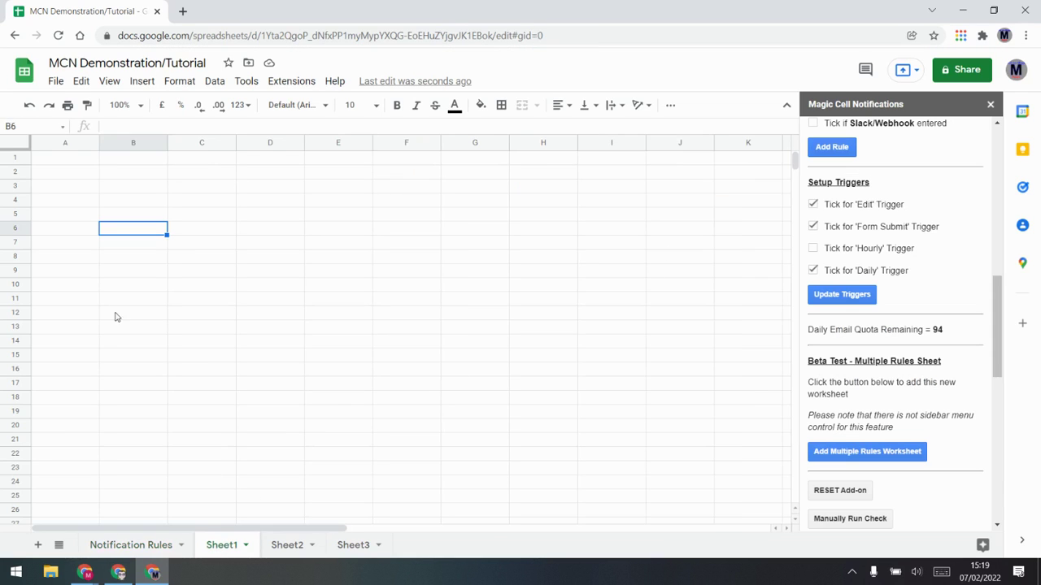
left_click(73, 158)
type("8")
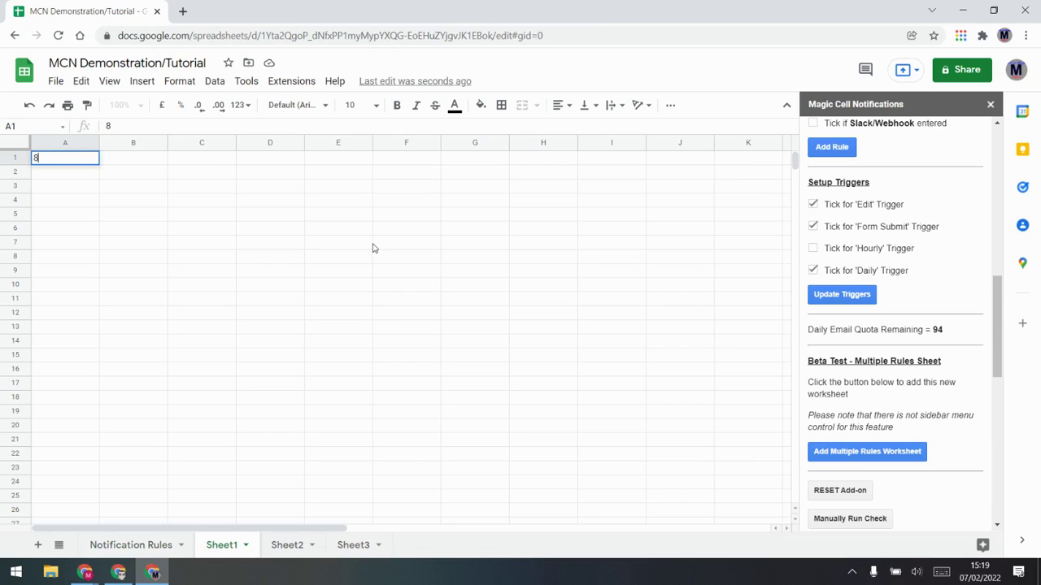
key("Return")
left_click(148, 547)
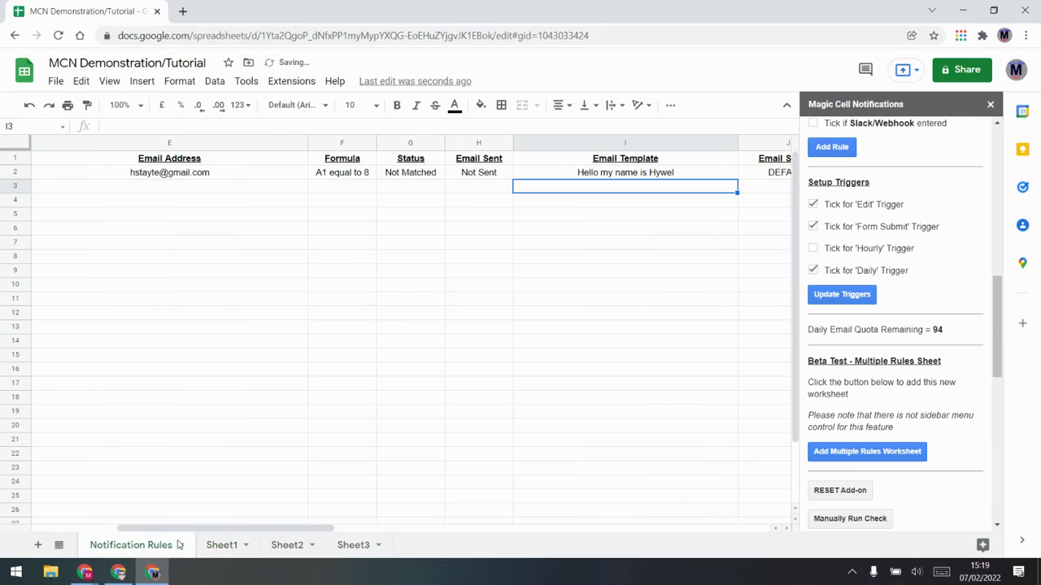
left_click(655, 173)
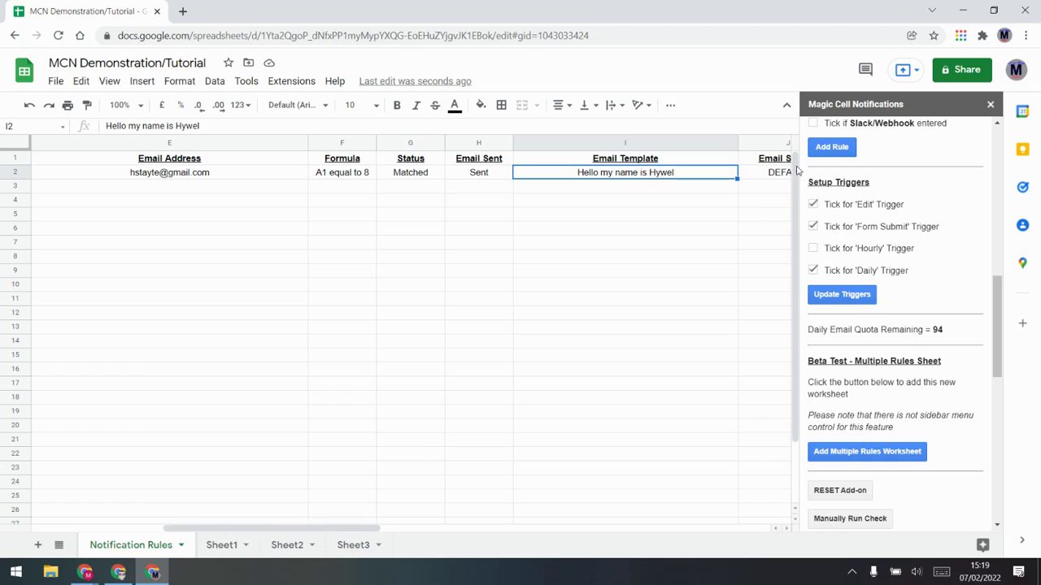
left_click(112, 574)
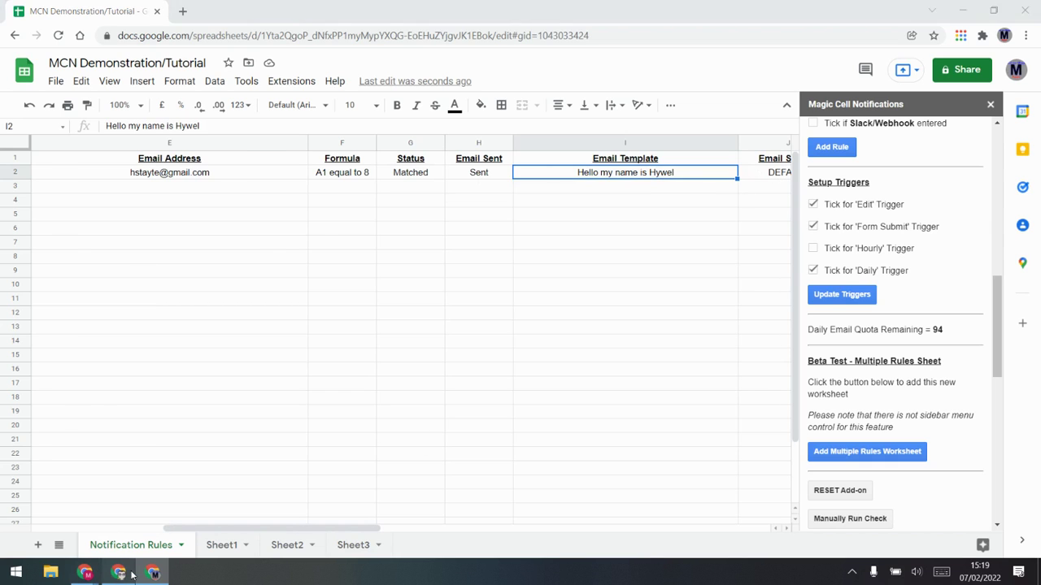
Step: Refresh the Gmail inbox, open the newest notification e-mail, and highlight its greeting and subject
left_click(57, 161)
left_click(60, 159)
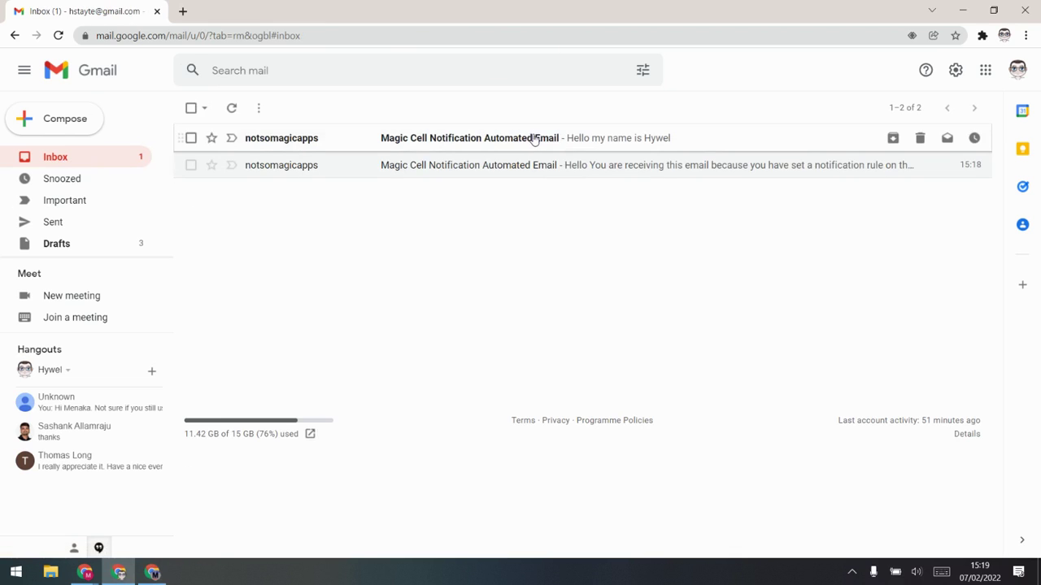
left_click(533, 139)
left_click_drag(225, 217, 345, 220)
left_click(230, 147)
left_click_drag(225, 147, 506, 162)
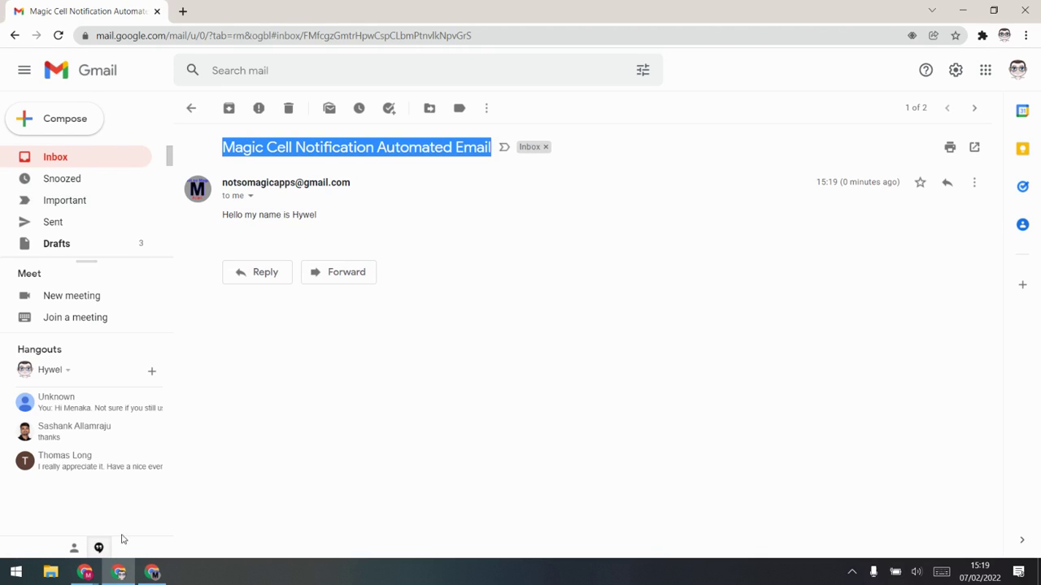
left_click(153, 572)
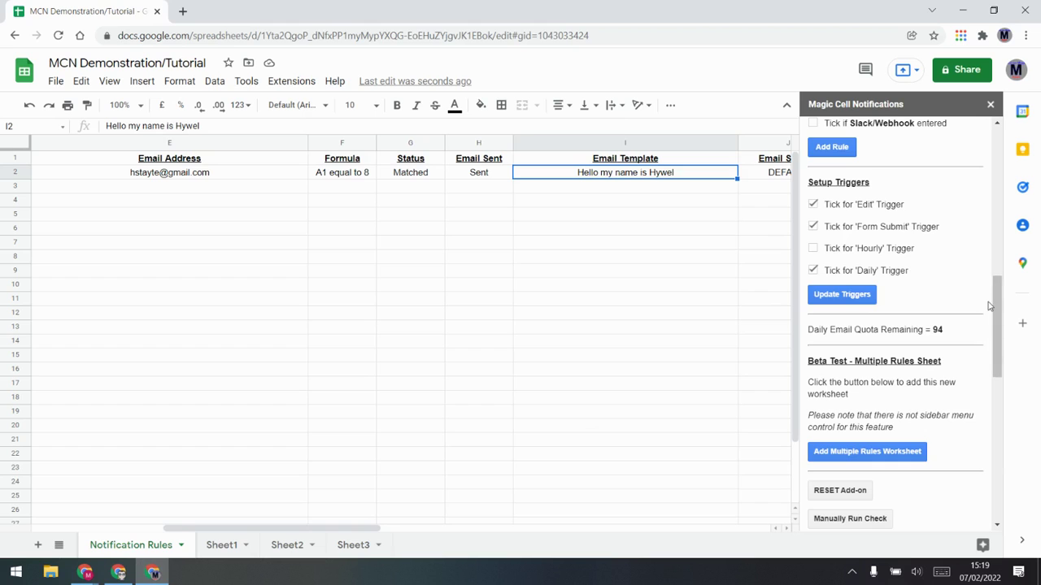
Step: Open the Magic Cell Notifications tutorial doc at the personalised email fields section
scroll(988, 302, "up", 10)
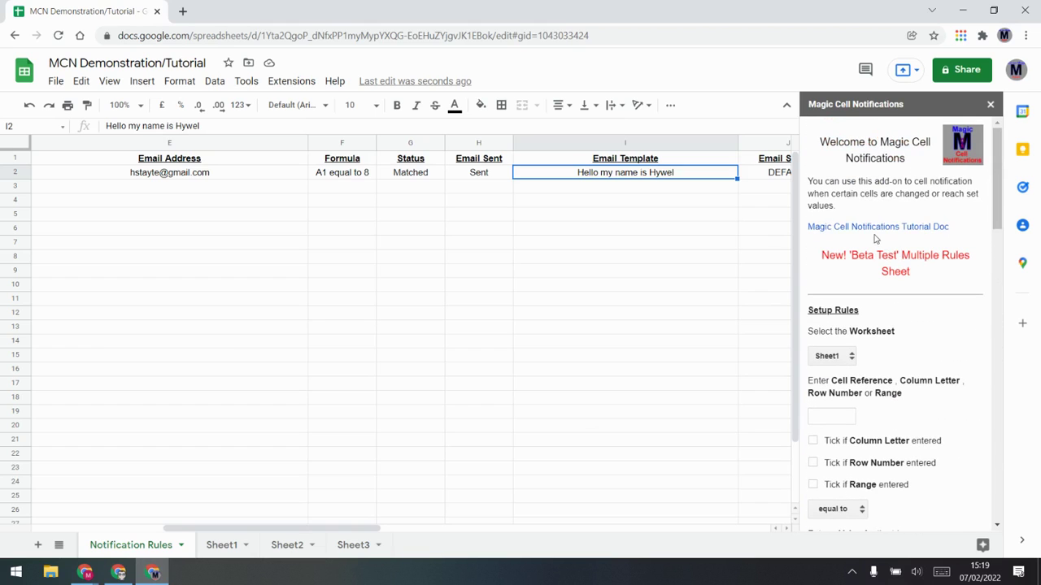
left_click(895, 229)
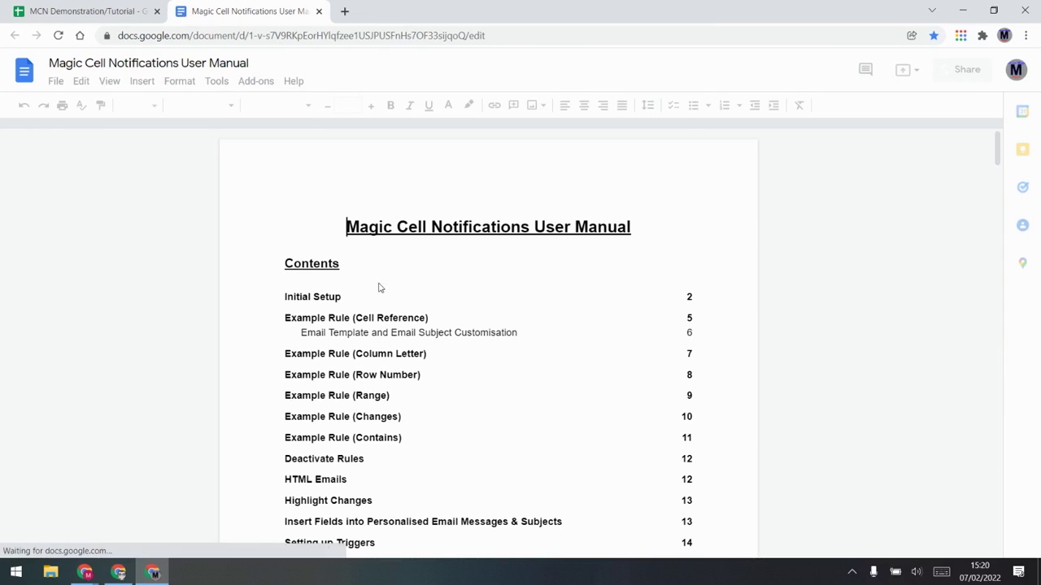
scroll(464, 360, "down", 1)
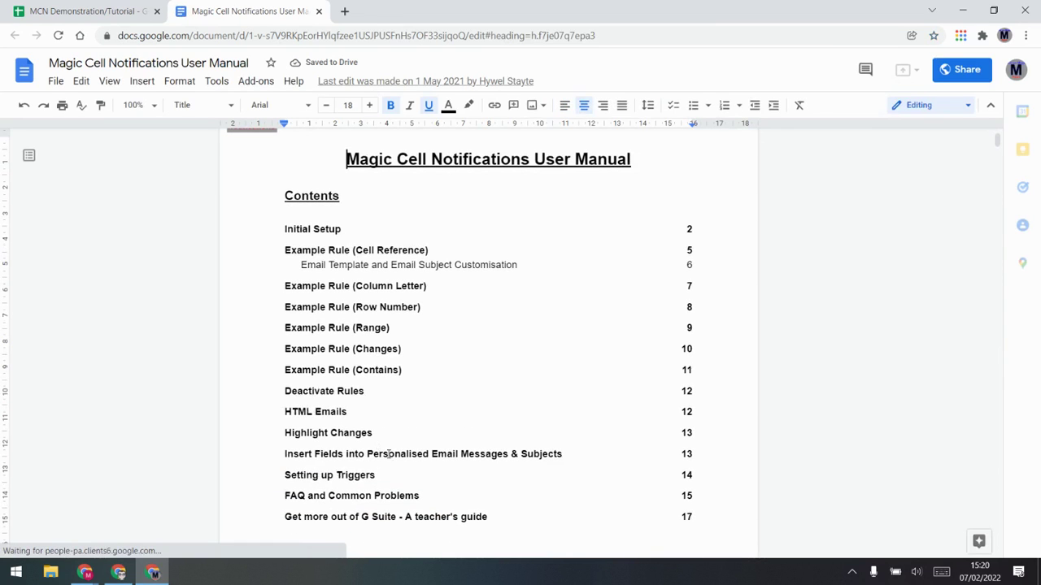
left_click(405, 453)
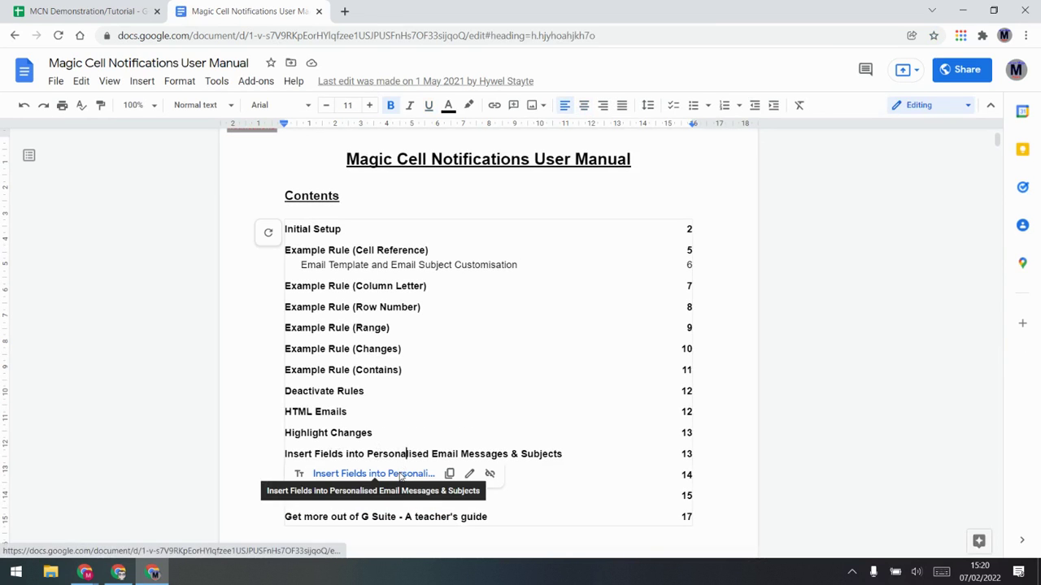
left_click(399, 476)
Step: Copy the ${Worksheet Name} field code from the manual and return to the spreadsheet
scroll(387, 317, "down", 1)
left_click_drag(379, 343, 278, 259)
left_click(314, 284)
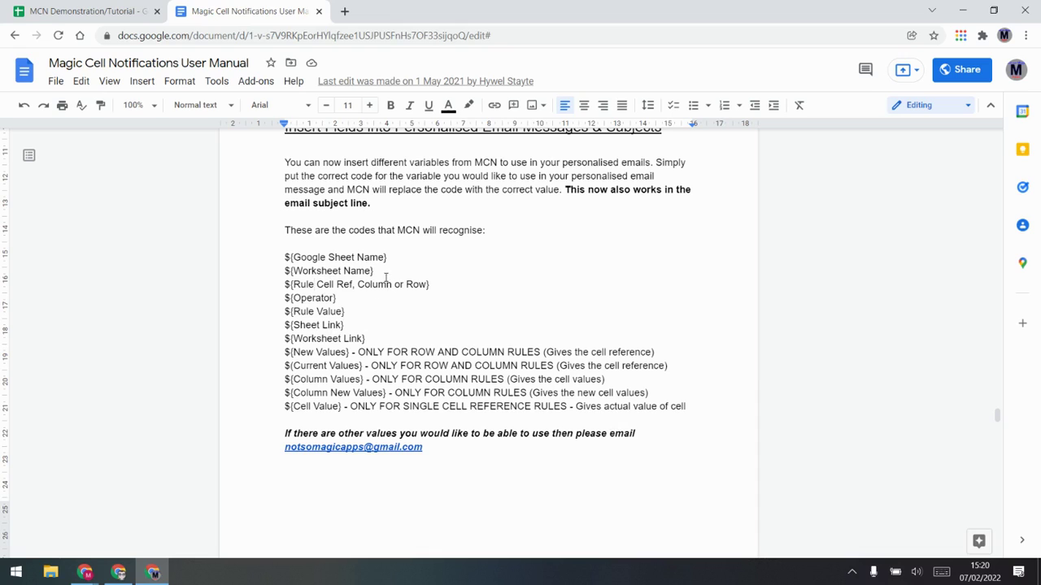
left_click_drag(384, 269, 250, 274)
key("ctrl+c")
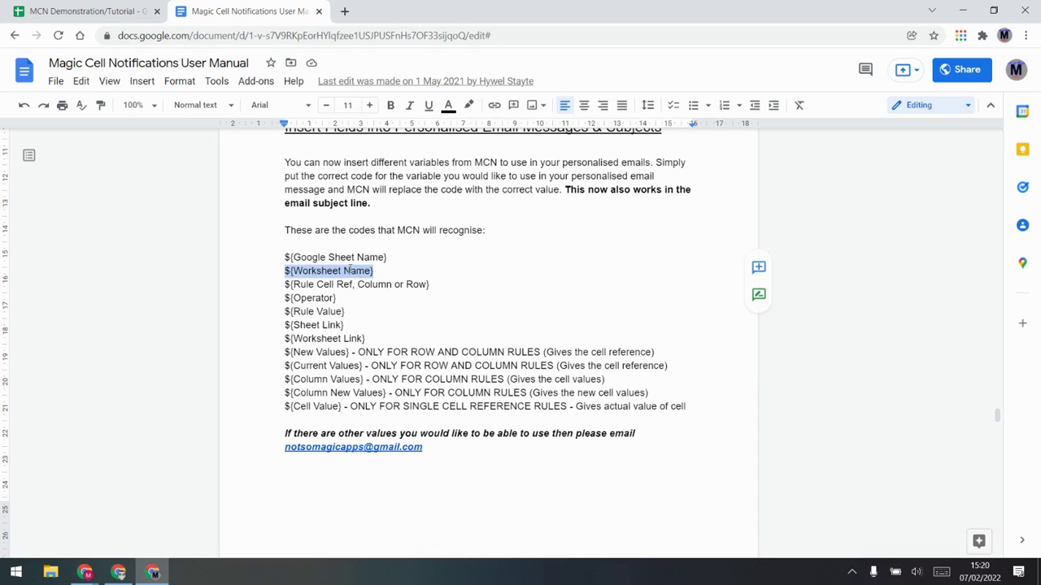
left_click(116, 9)
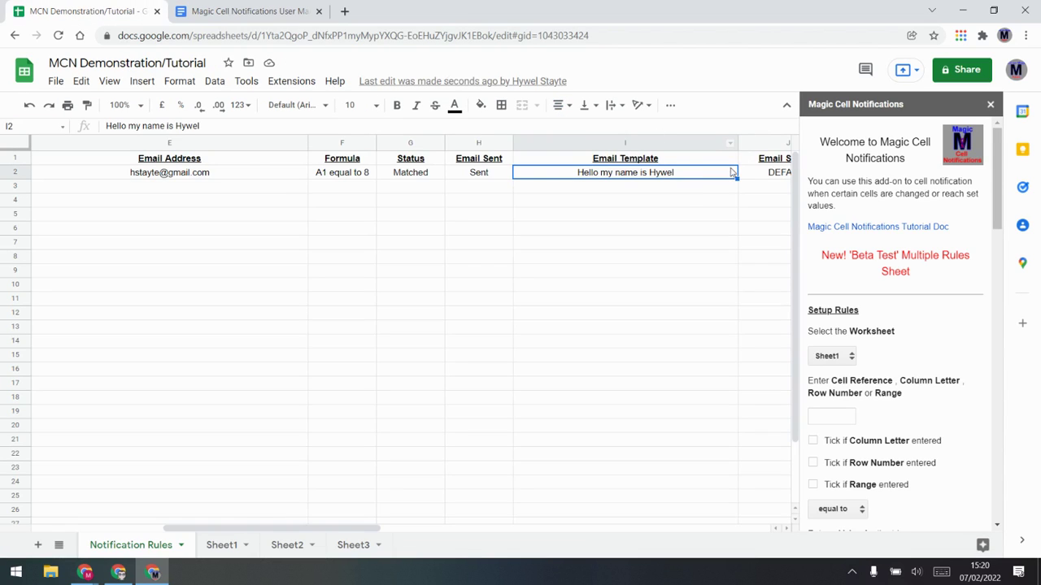
Step: Append ${Worksheet Name} on a new line of the I2 email template
double_click(715, 171)
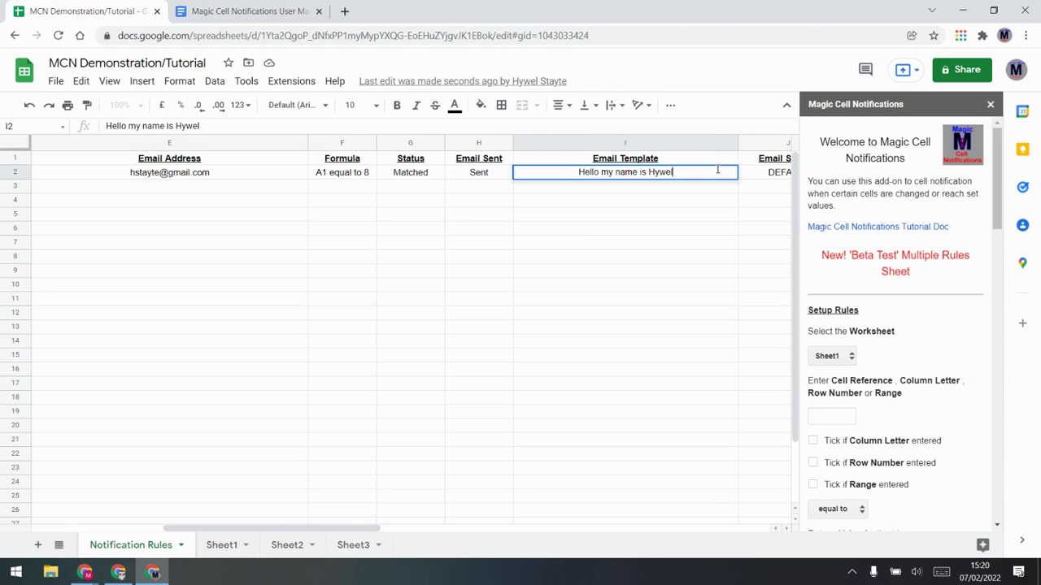
key("alt+Return")
key("ctrl+v")
left_click(672, 234)
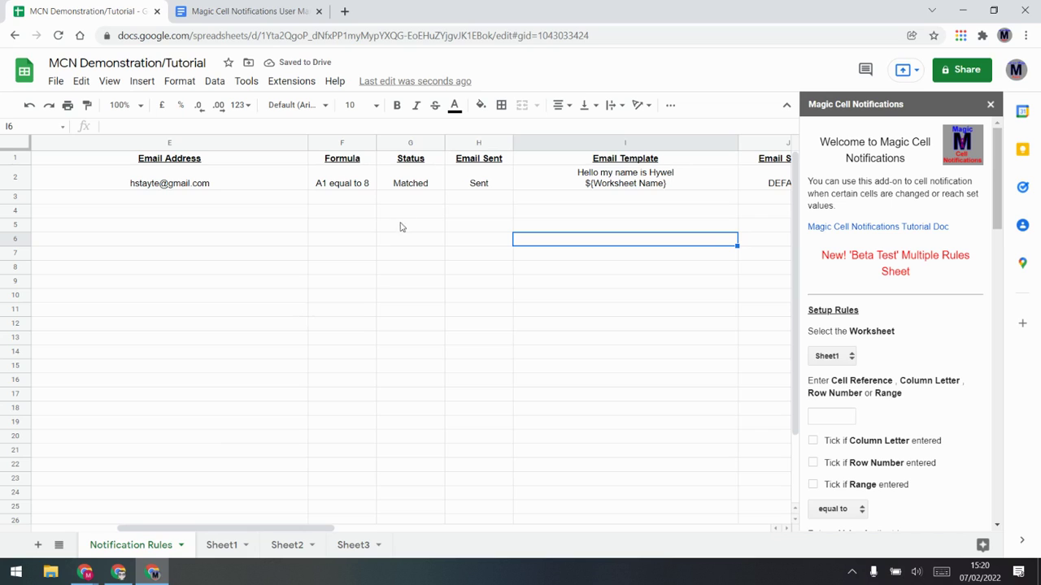
Step: Clear Sheet1 A1, then re-enter 8 to retrigger the rule to Matched and Sent
left_click(221, 546)
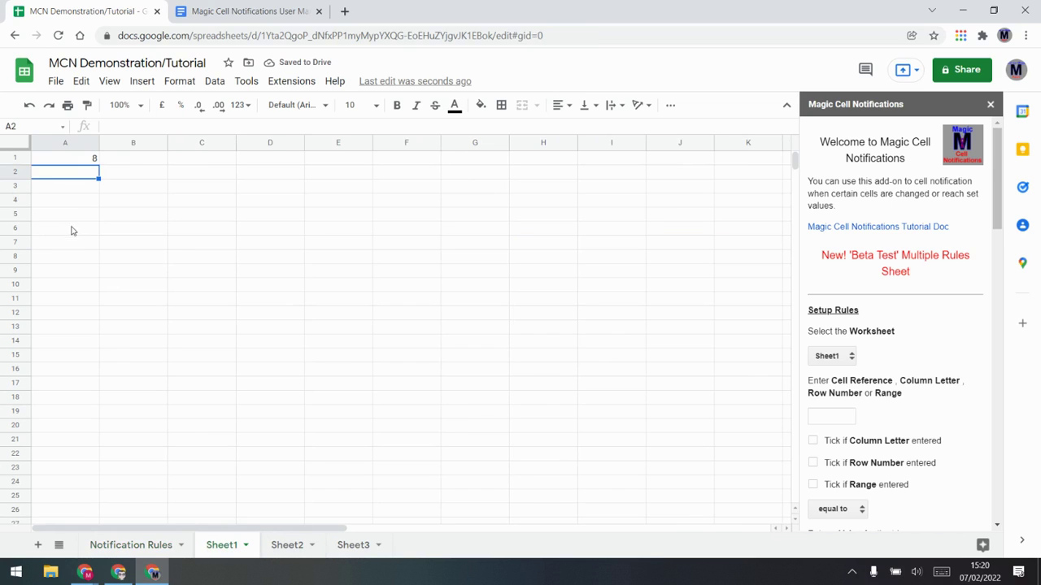
left_click(78, 162)
key("Delete")
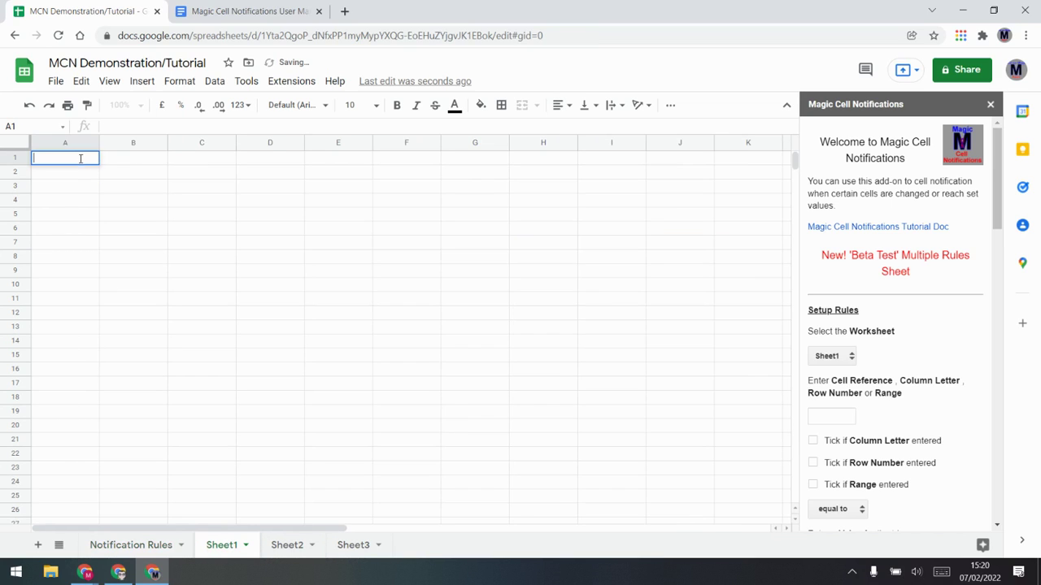
left_click(146, 545)
left_click(340, 366)
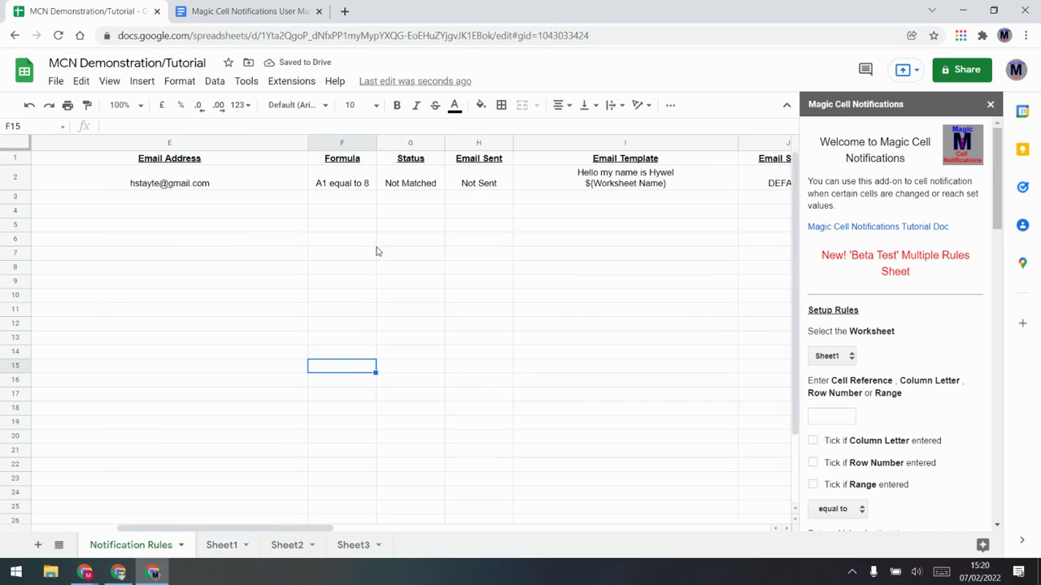
left_click(221, 545)
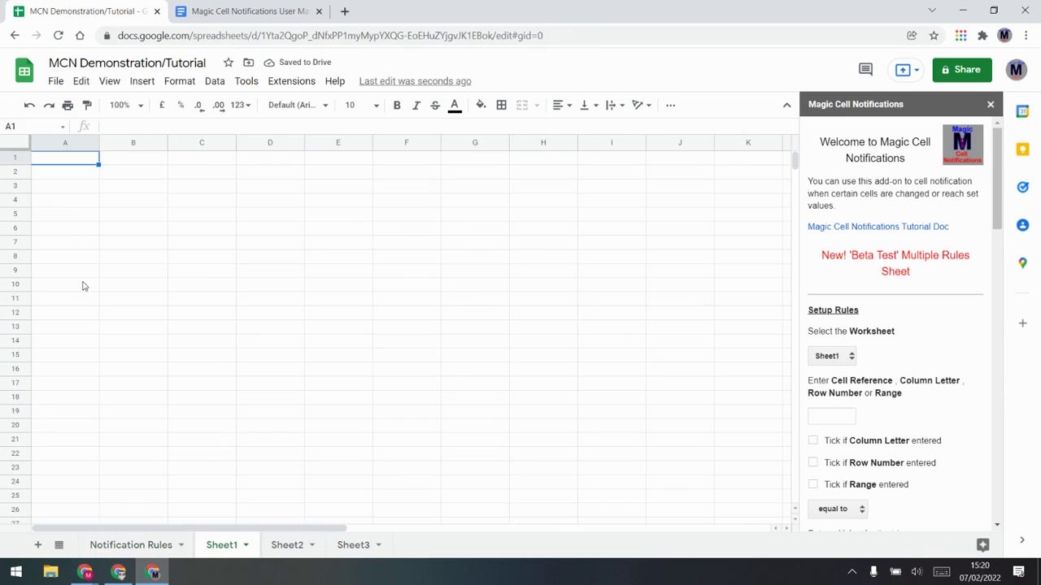
type("8")
key("Return")
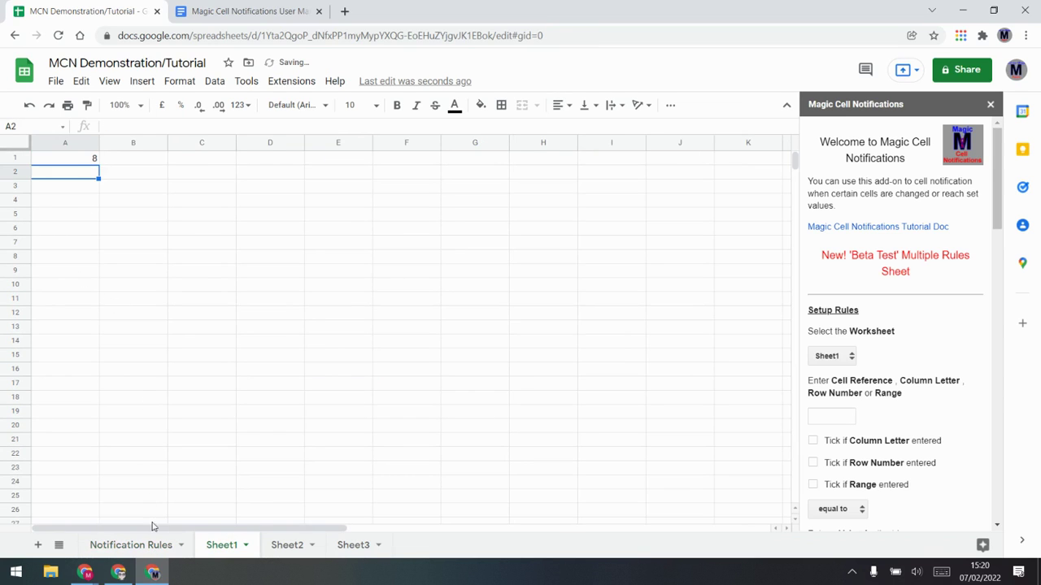
left_click(154, 541)
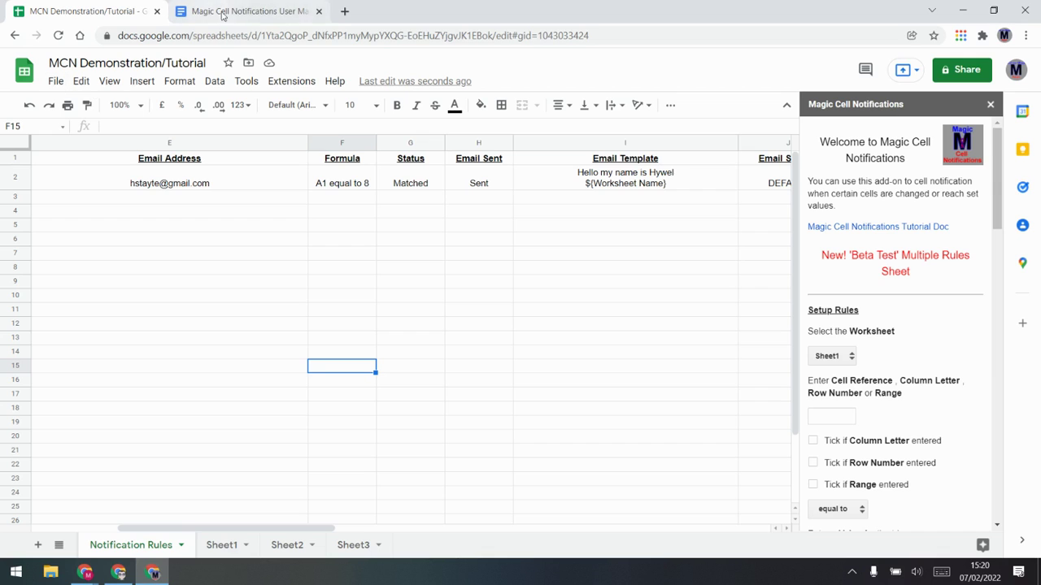
left_click(118, 573)
Step: Refresh the Gmail inbox and open the newest notification, which shows Sheet1 as worksheet name
left_click(52, 156)
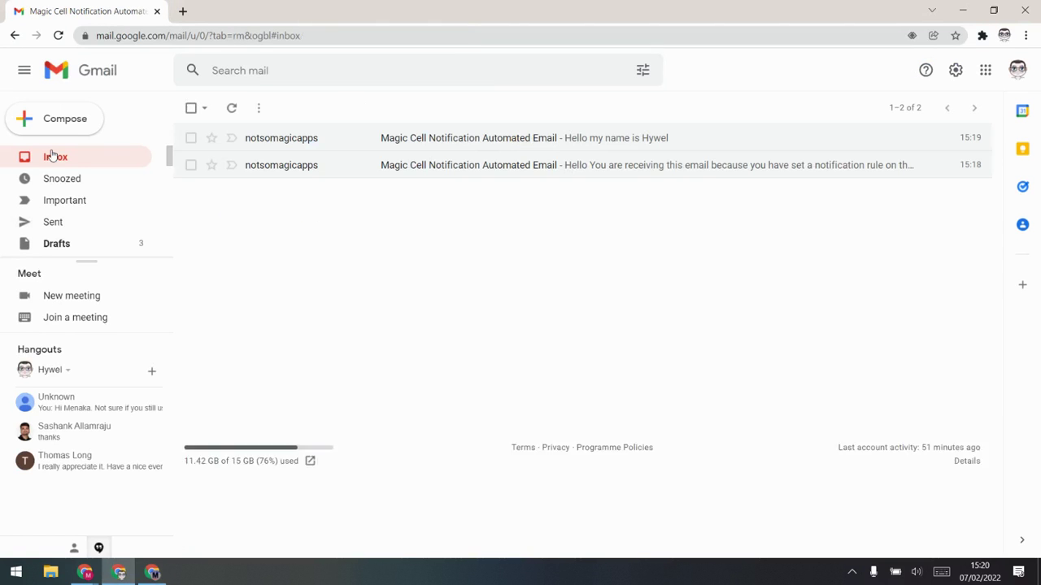
left_click(63, 158)
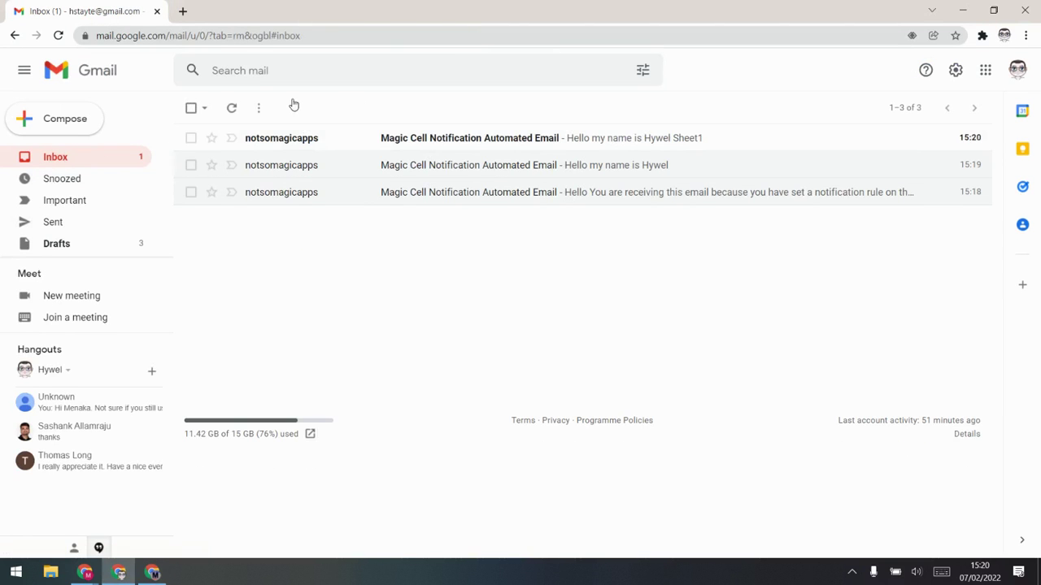
left_click(457, 137)
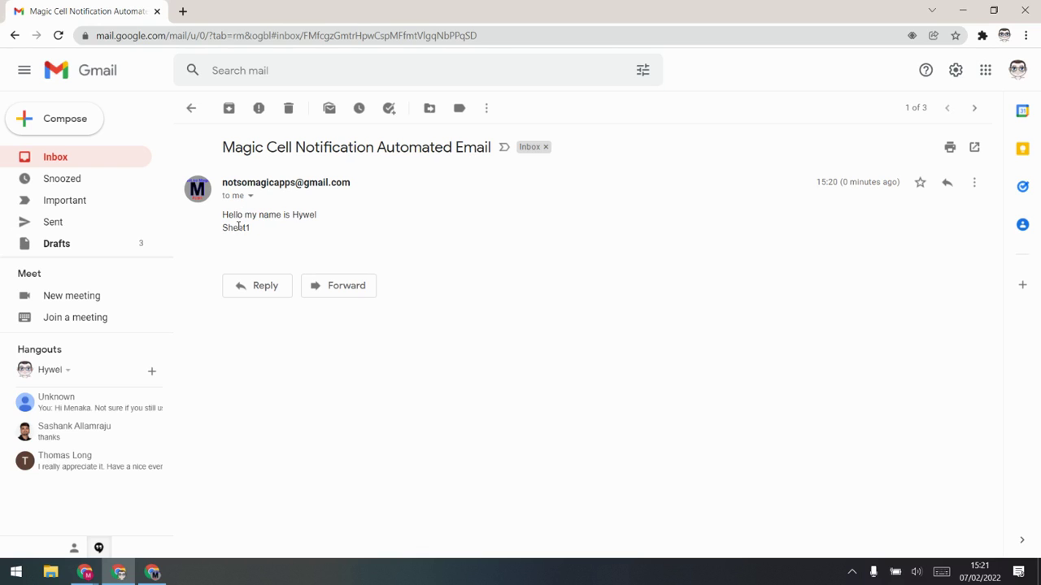
left_click(152, 573)
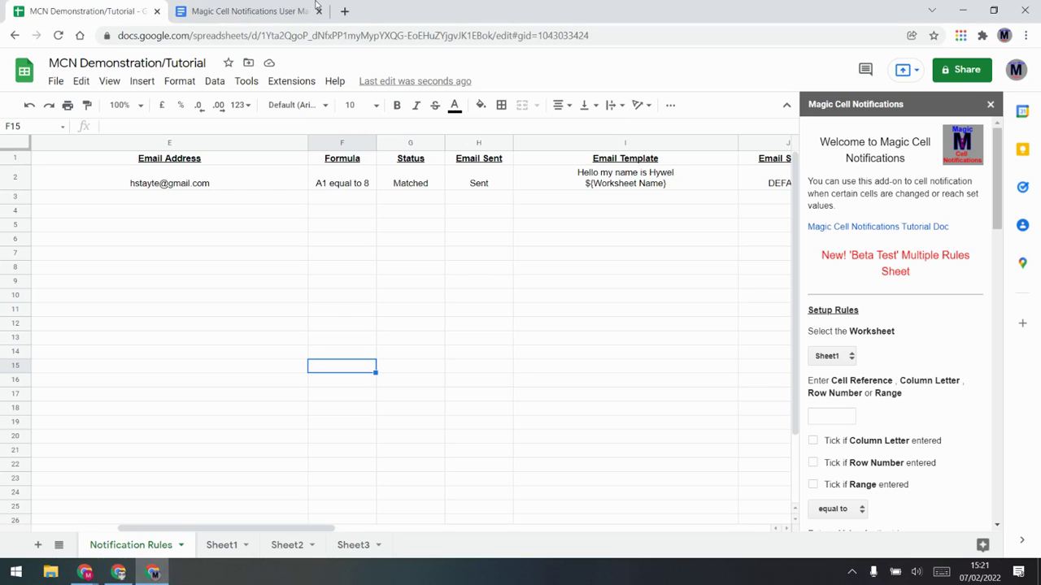
left_click(244, 11)
left_click(365, 378)
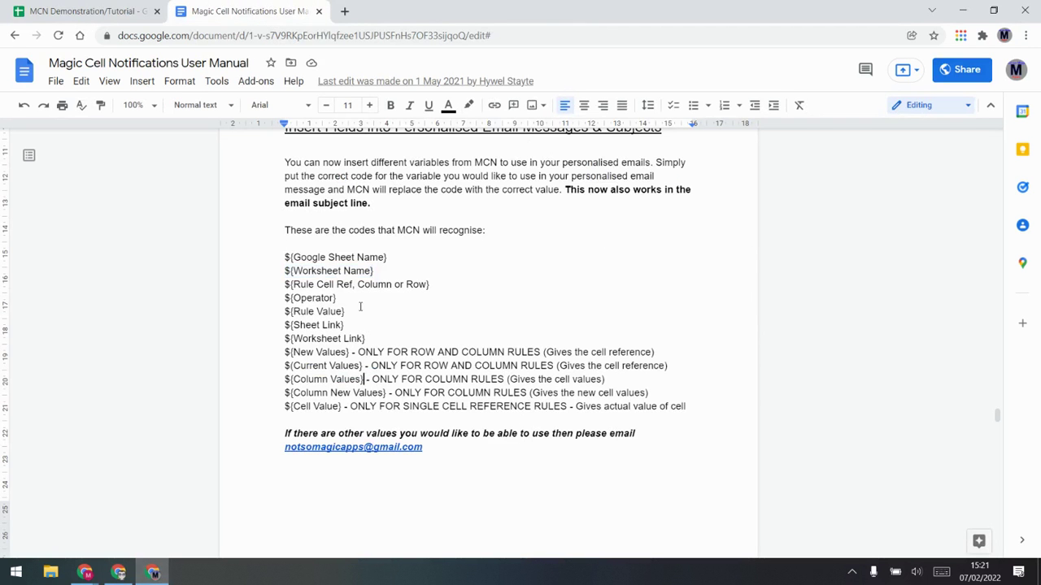
left_click_drag(365, 339, 239, 261)
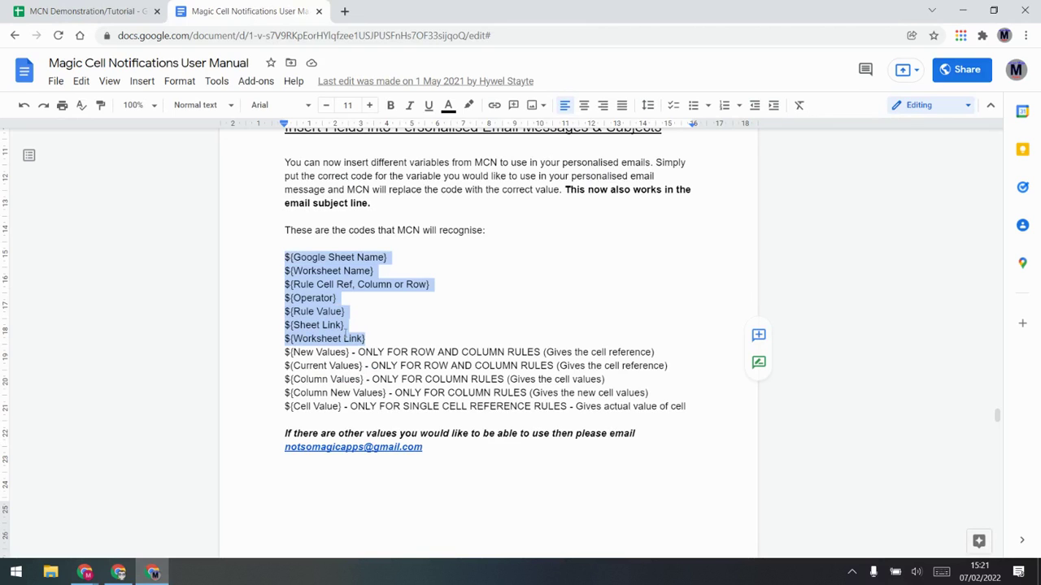
left_click(349, 365)
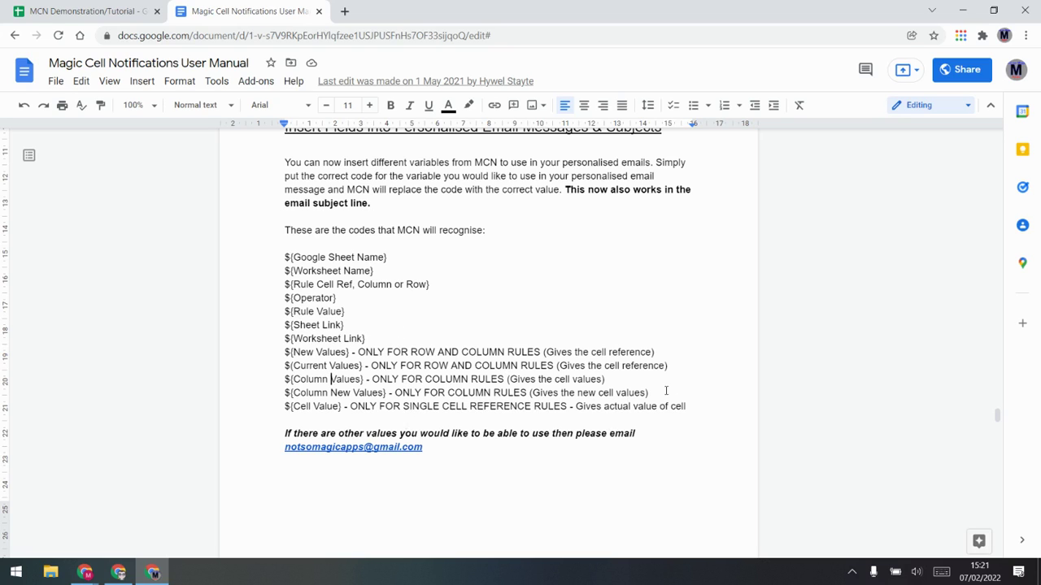
left_click_drag(364, 332, 285, 339)
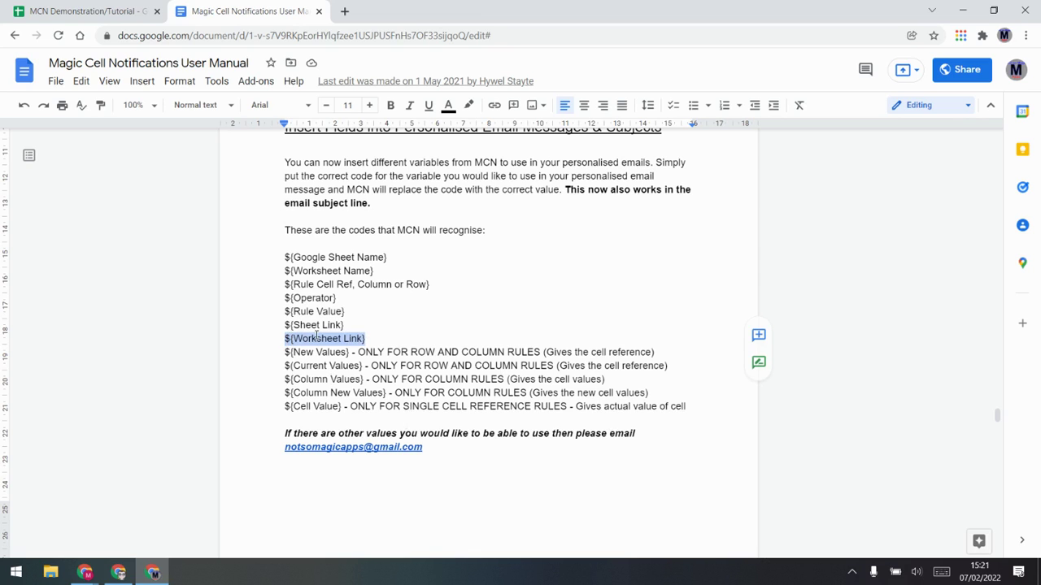
left_click(94, 7)
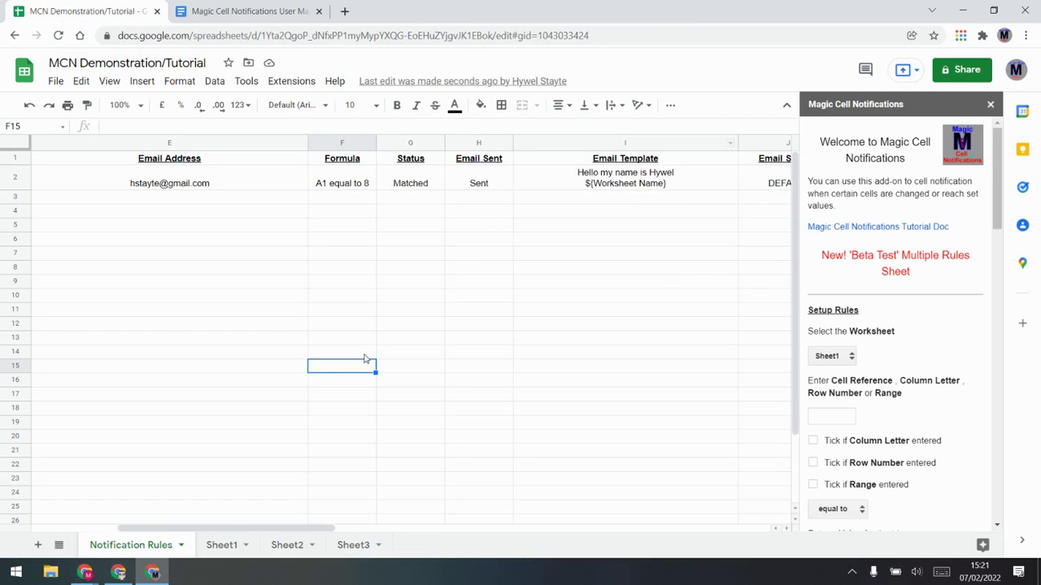
Step: Tick the Deactivate and HTML Email options for the rule
left_click_drag(291, 528, 545, 513)
left_click(432, 178)
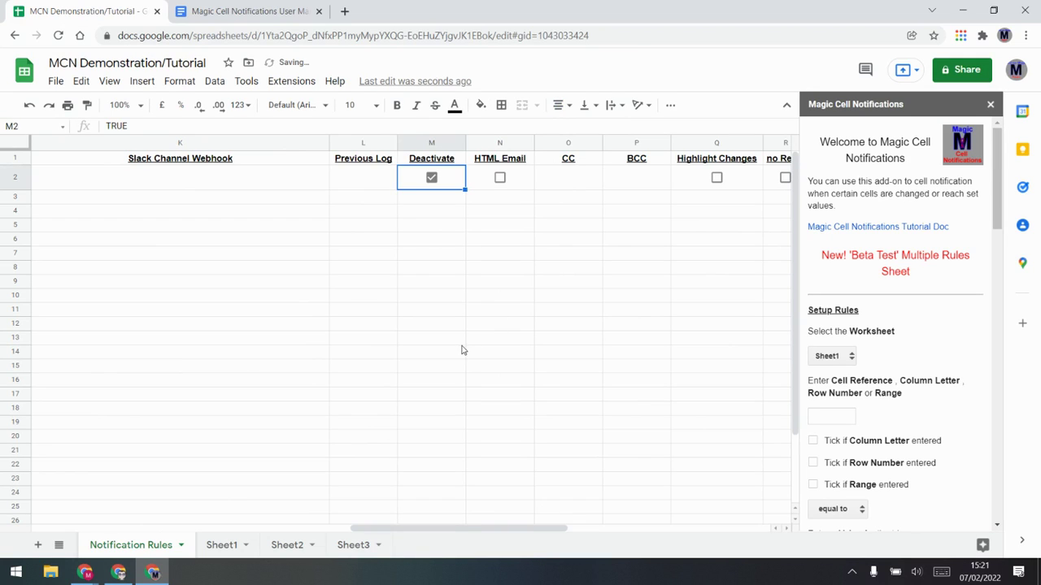
left_click(501, 179)
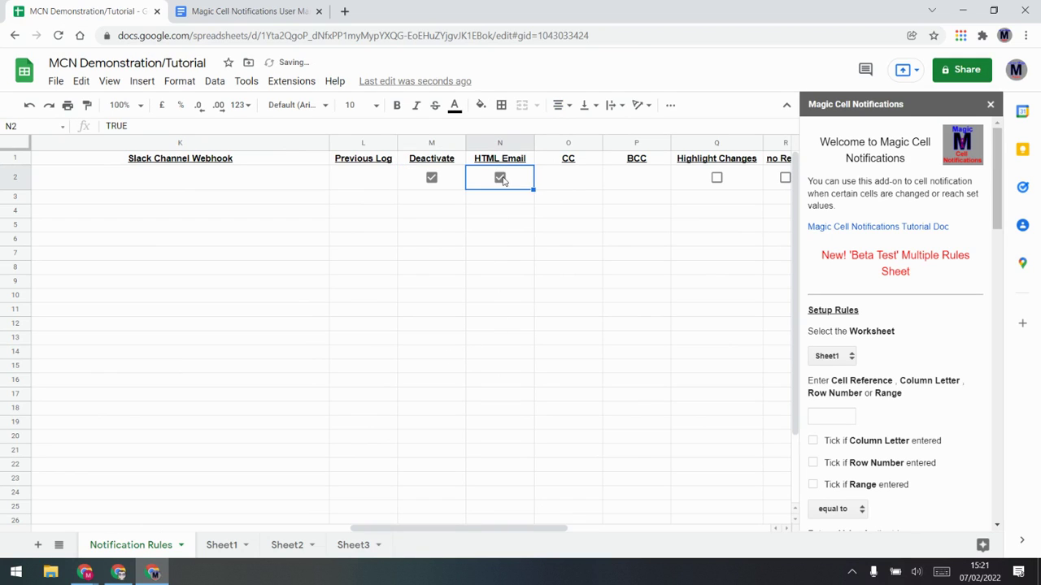
left_click_drag(496, 528, 383, 529)
Step: Add <b> This is bold </b> to the I2 email template
double_click(342, 174)
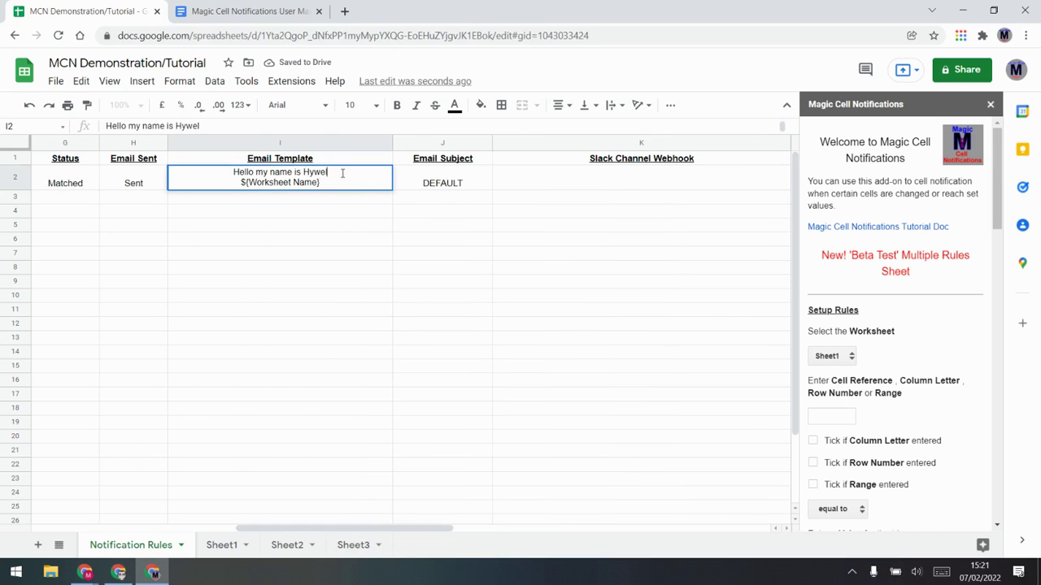
type("<b")
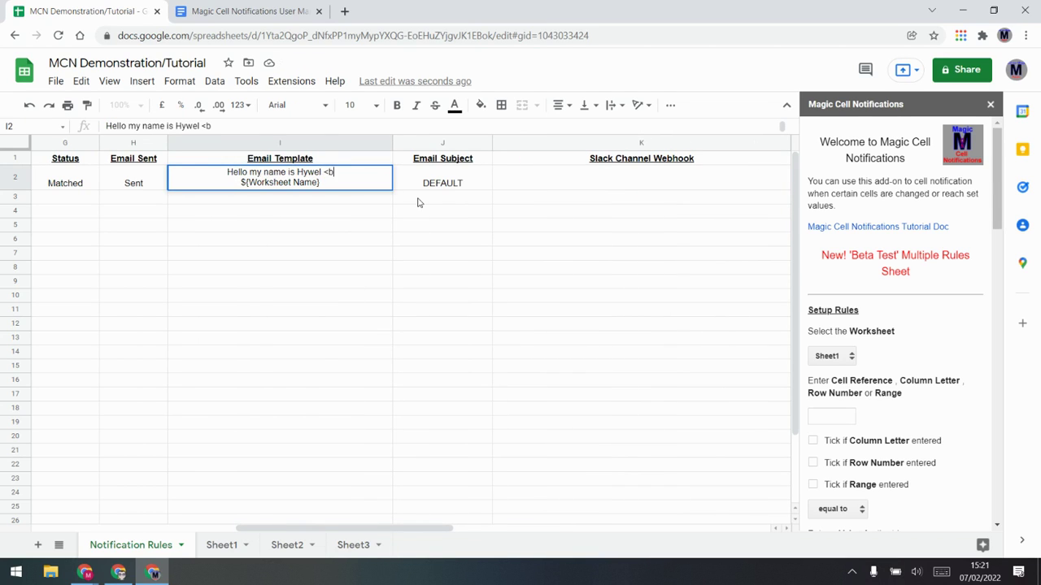
type("> This is ")
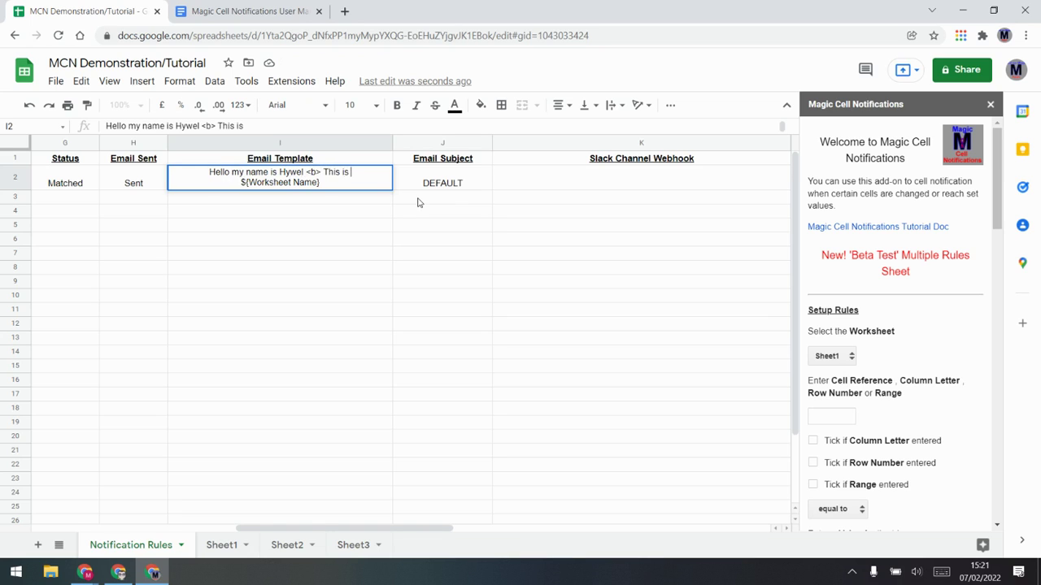
type("bold </b>")
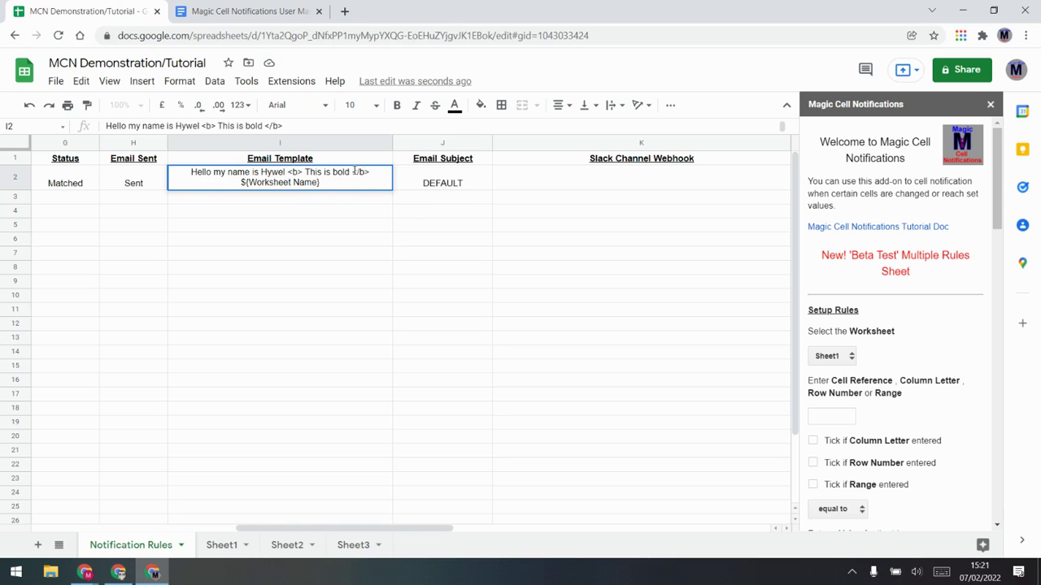
left_click_drag(373, 172, 353, 172)
left_click(345, 173)
left_click_drag(347, 173, 303, 168)
left_click(310, 173)
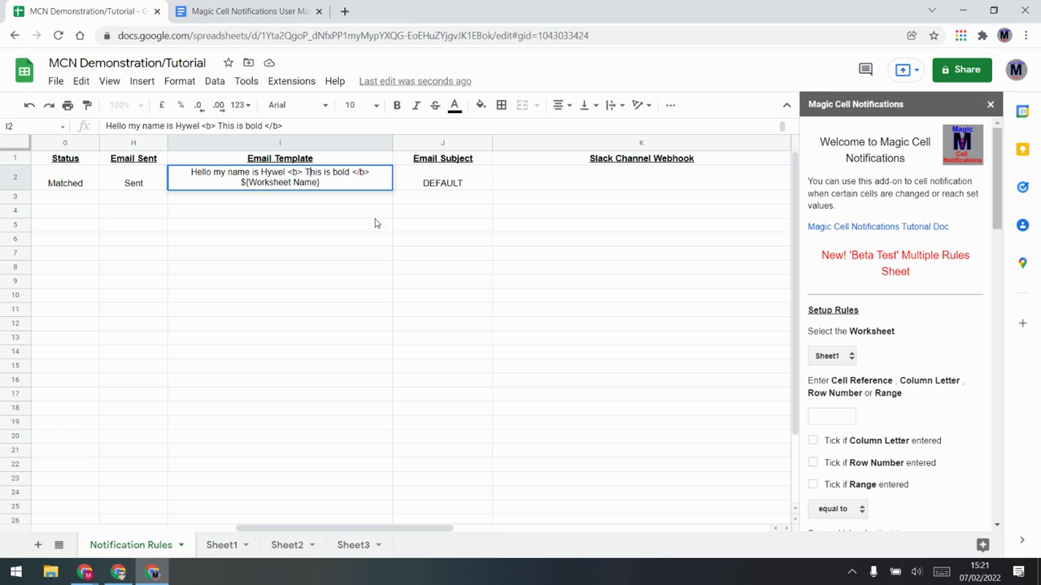
left_click(469, 179)
left_click_drag(414, 538, 612, 517)
left_click(551, 172)
left_click(621, 180)
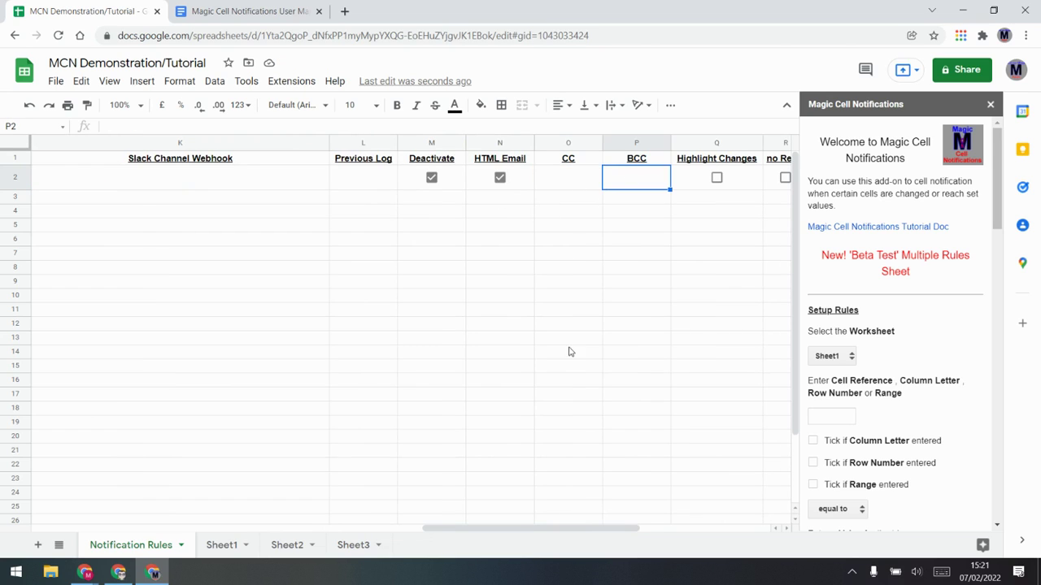
Step: Tick Highlight Changes for the rule and check Sheet1 A1 still holds 8
left_click_drag(593, 528, 637, 526)
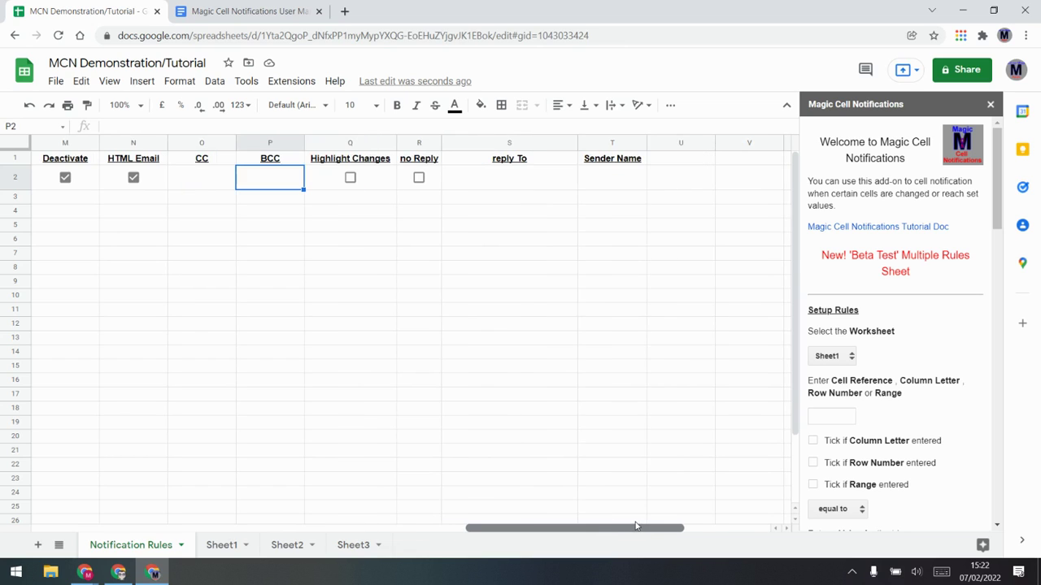
left_click(350, 178)
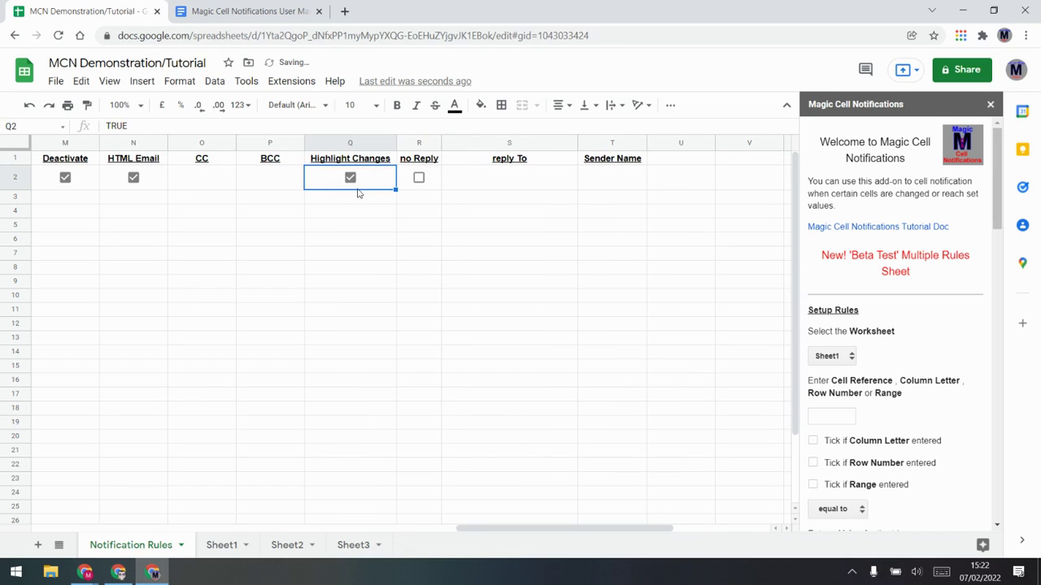
left_click(221, 544)
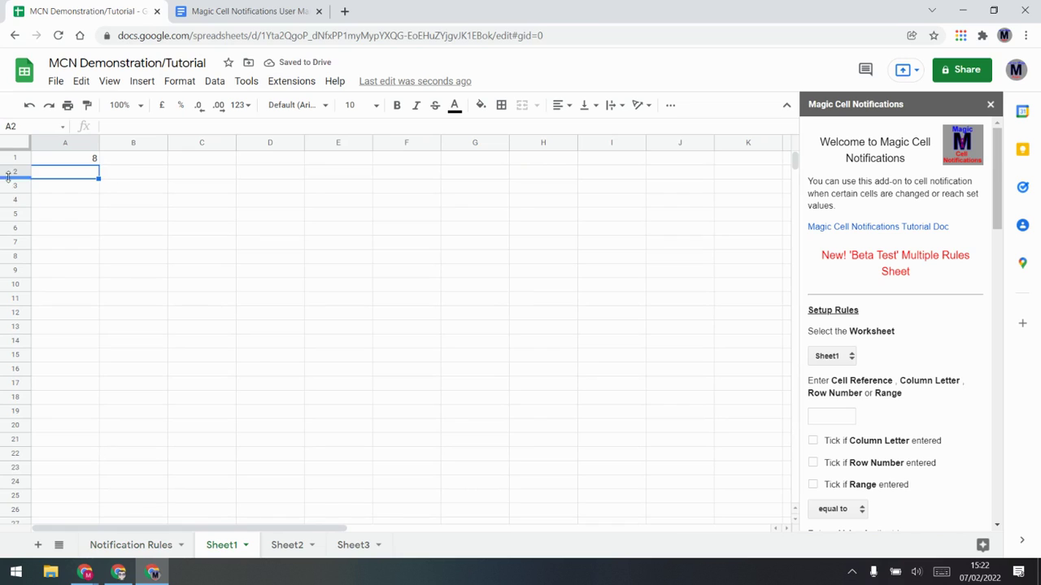
left_click(58, 160)
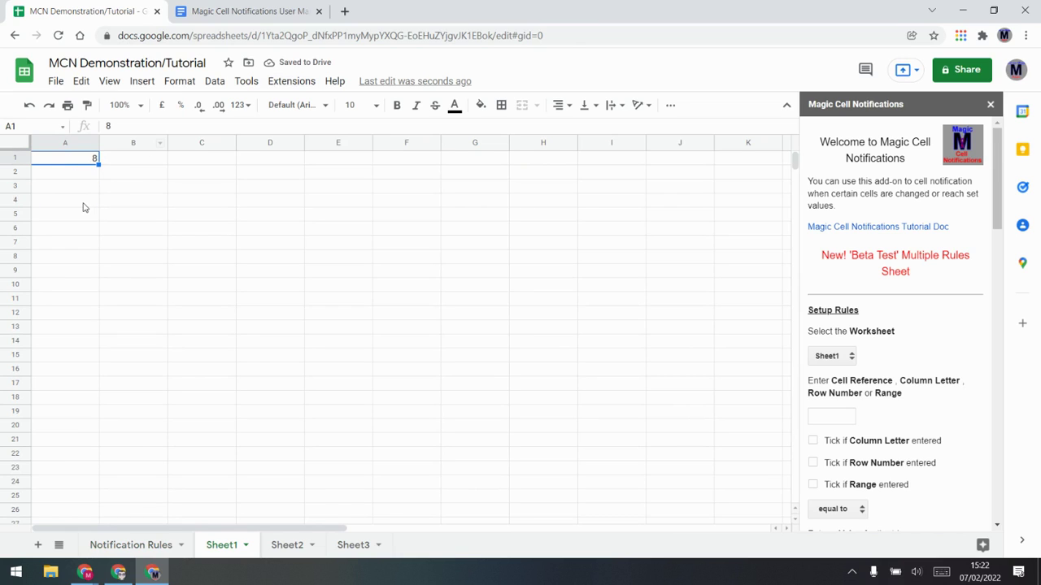
left_click(150, 547)
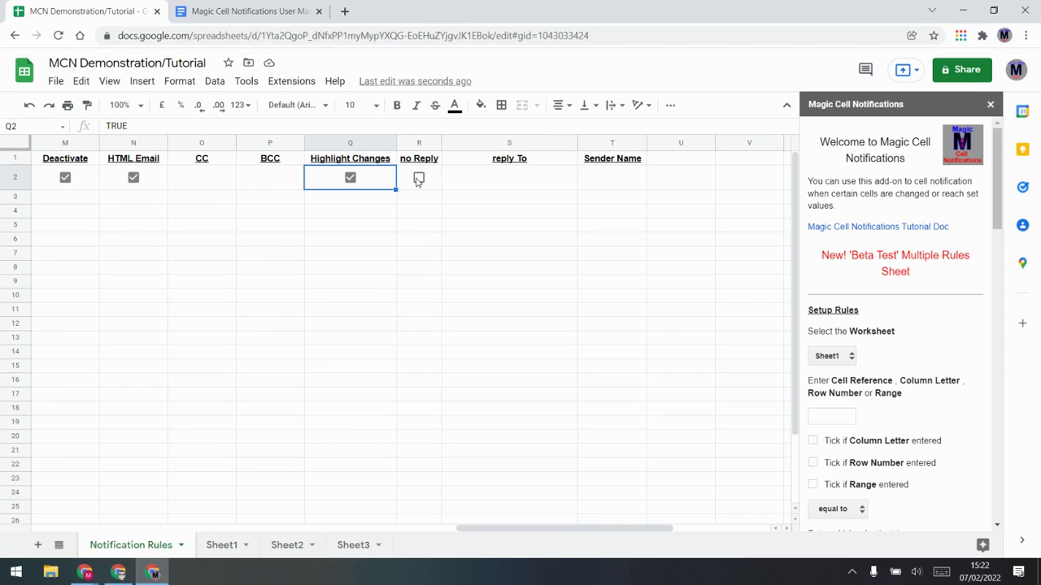
Step: Tick the no Reply option and look over the reply To and Sender Name cells
left_click(419, 178)
left_click(495, 179)
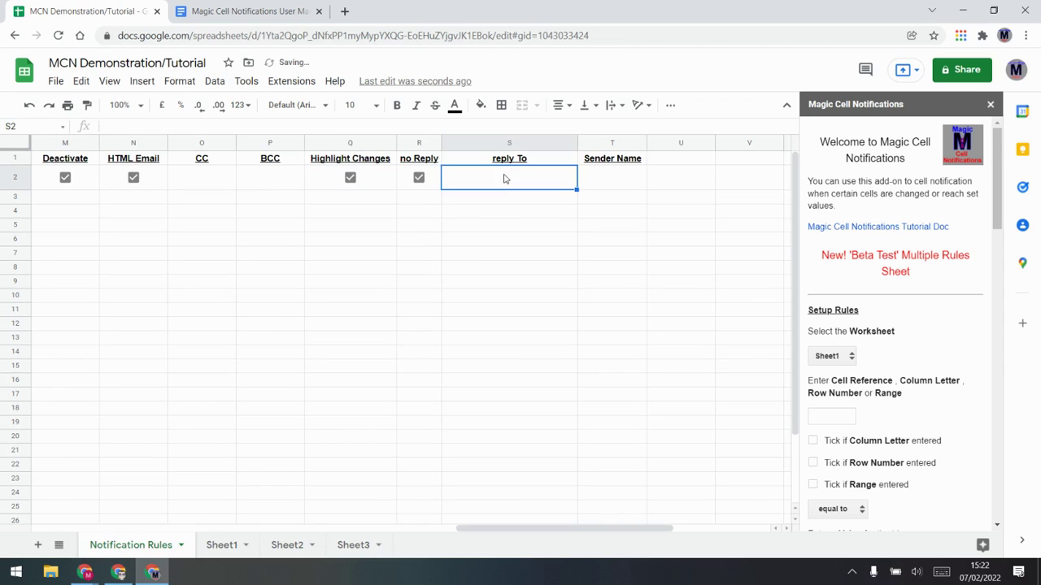
left_click(604, 176)
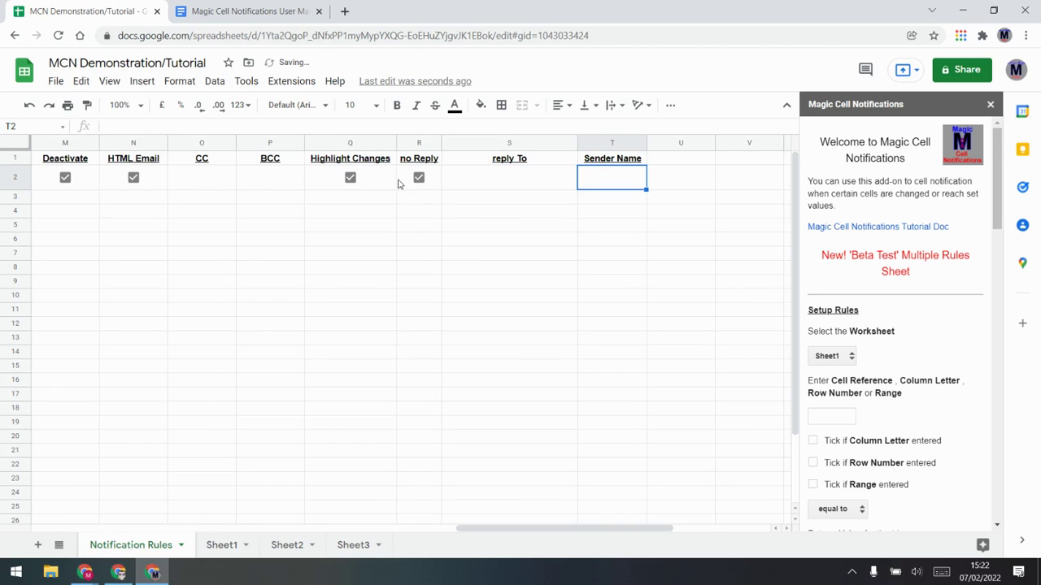
left_click(501, 185)
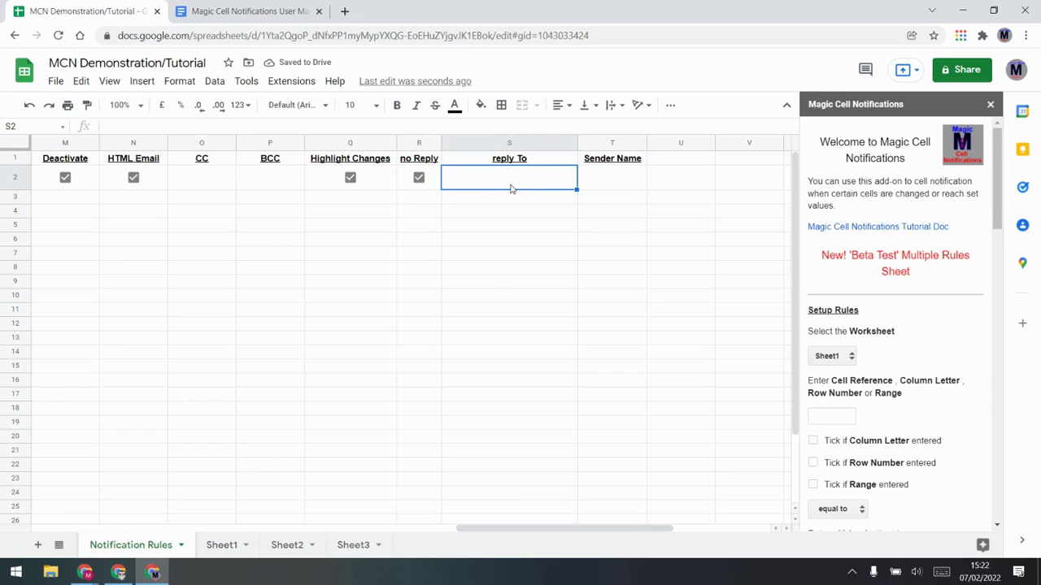
left_click(628, 184)
left_click(502, 186)
left_click_drag(419, 158, 525, 188)
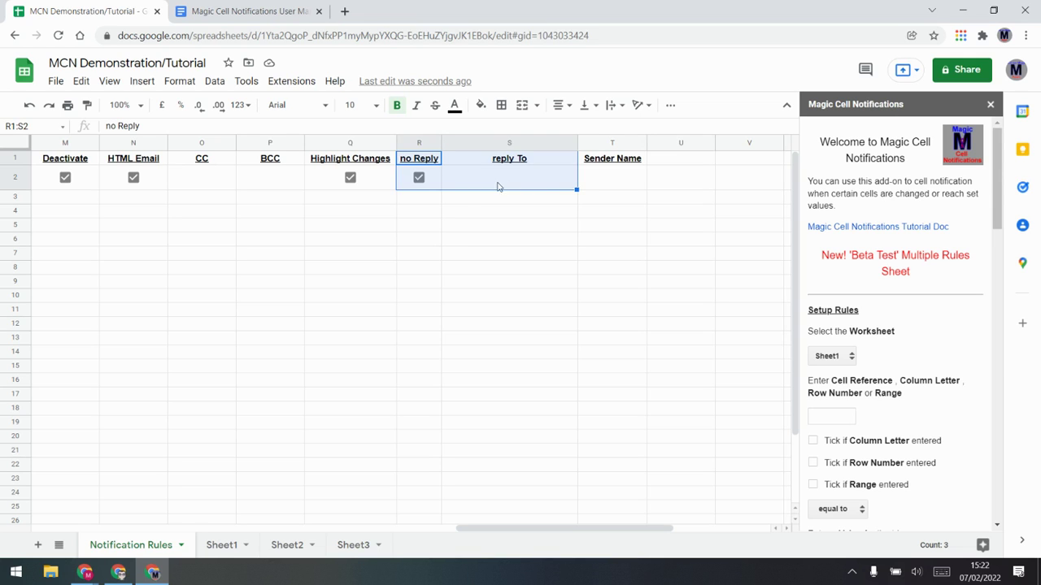
left_click(453, 253)
left_click_drag(554, 528, 130, 520)
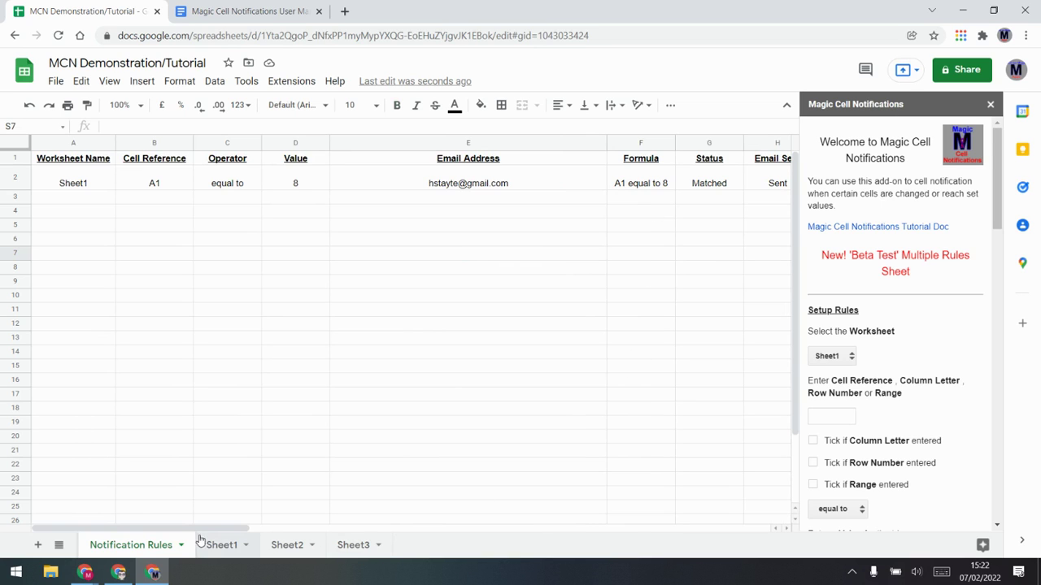
Step: Turn off the Edit trigger, update triggers, and select the first rule's row to fill down
scroll(936, 381, "down", 8)
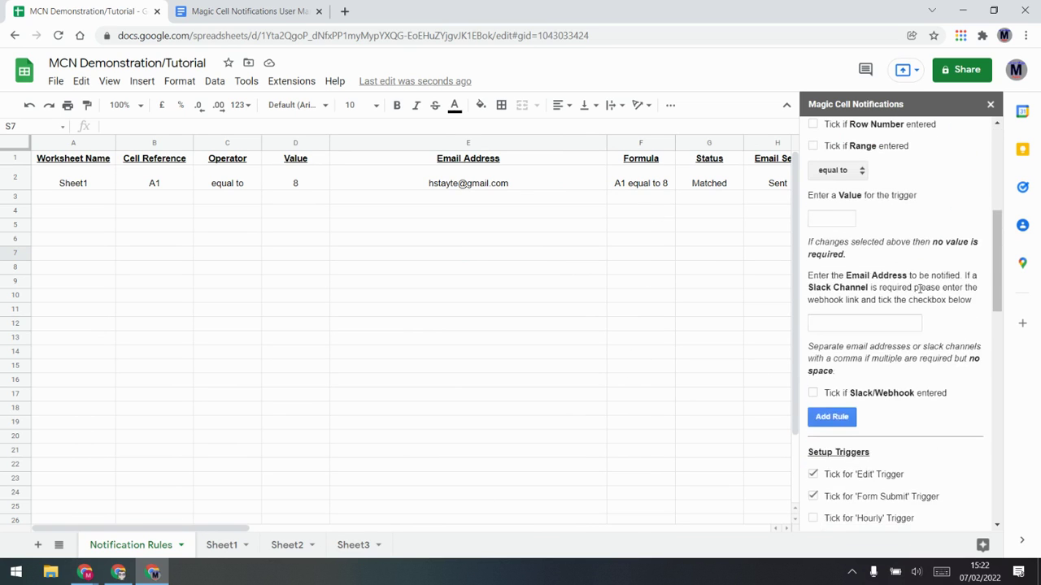
left_click(813, 271)
left_click(841, 361)
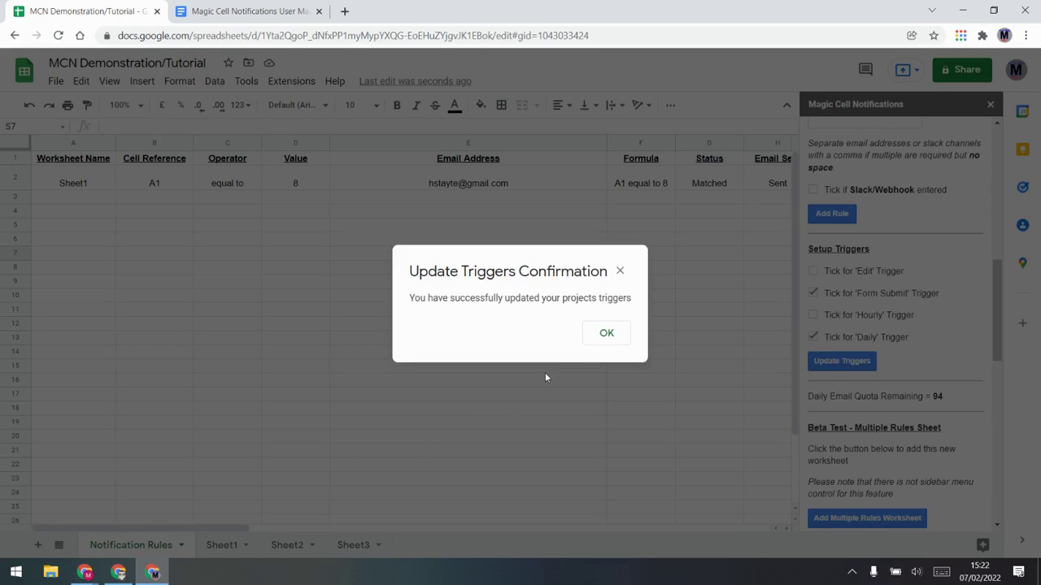
left_click(605, 342)
left_click_drag(69, 181, 281, 372)
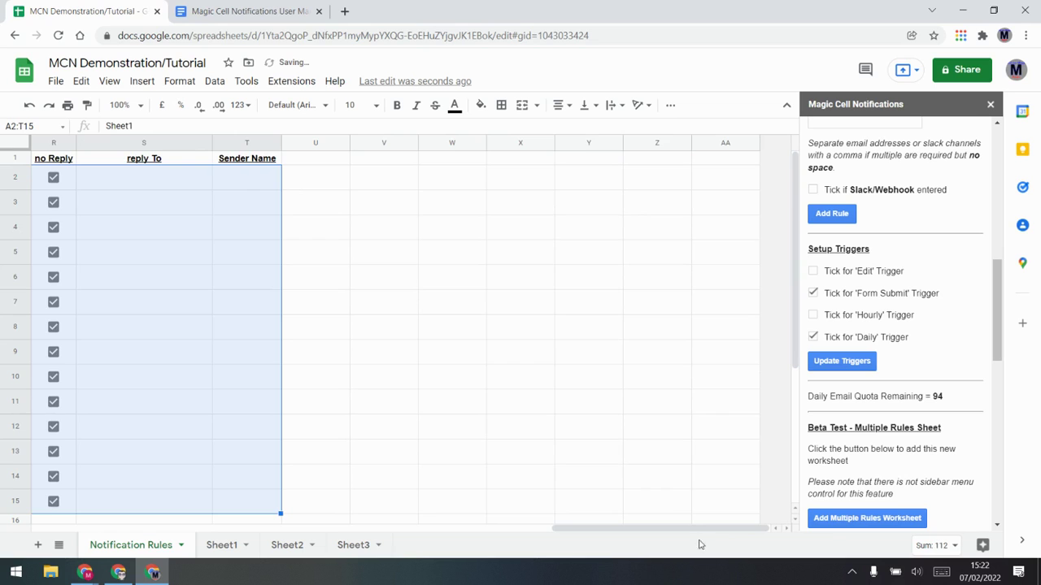
Step: Copy Sheet1 from A2 into A3 and fill it down the worksheet column to row 15
left_click_drag(688, 528, 200, 550)
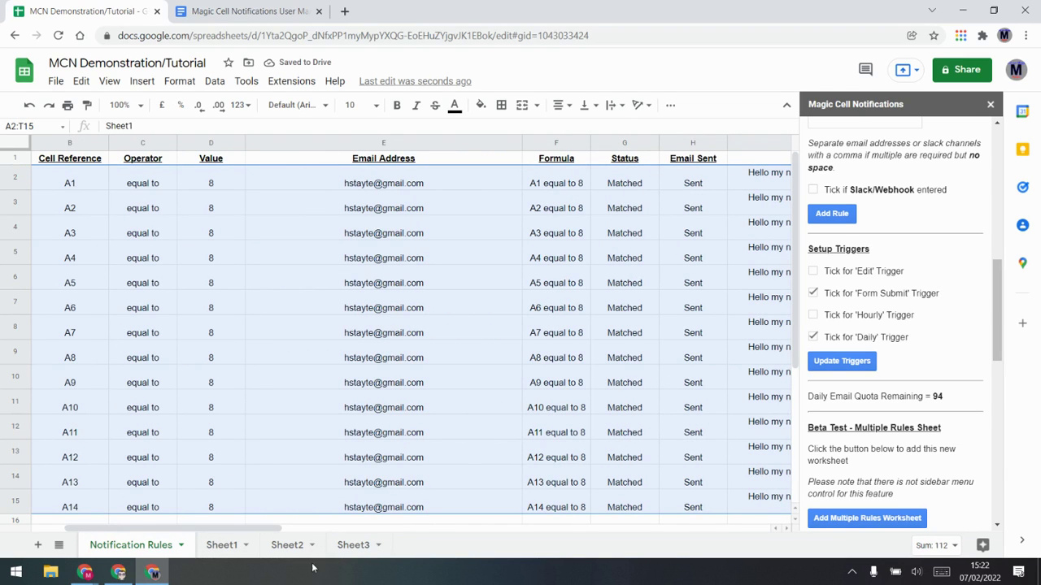
left_click_drag(206, 533, 173, 533)
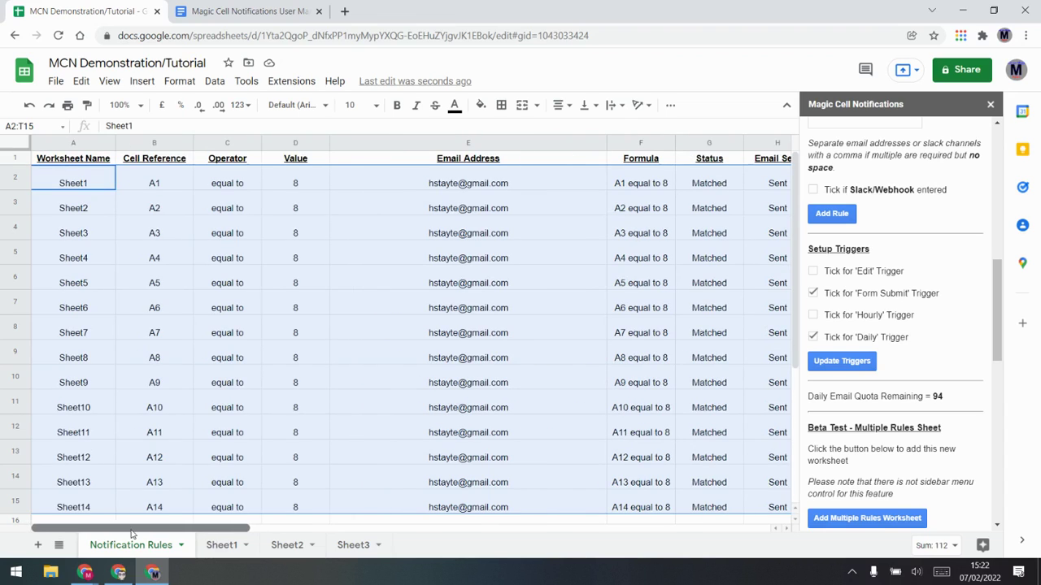
left_click(101, 317)
left_click_drag(81, 213, 114, 510)
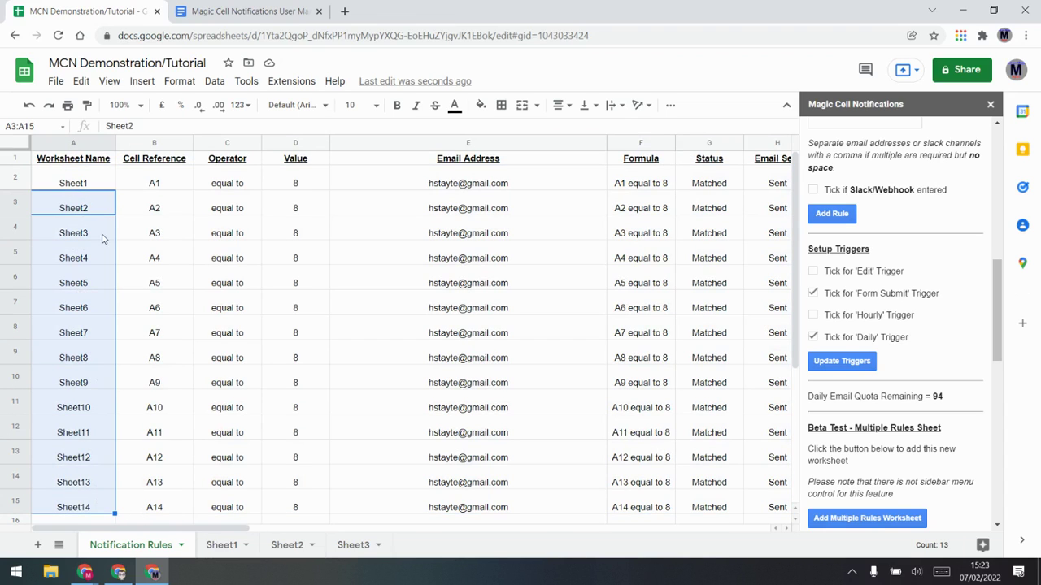
left_click(78, 186)
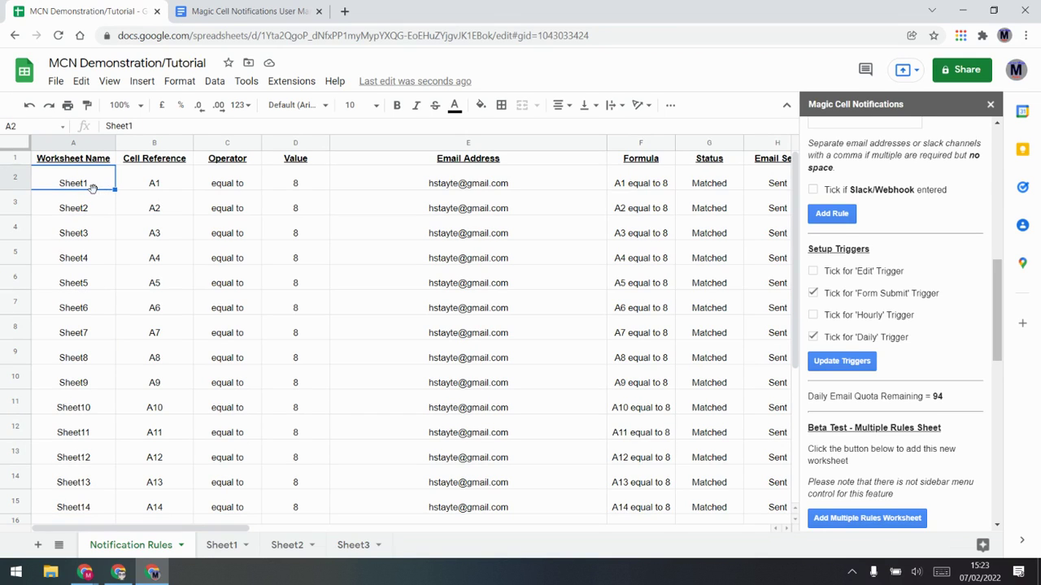
key("ctrl+c")
left_click(86, 213)
key("ctrl+v")
left_click_drag(97, 185, 139, 266)
Step: Review the copied rules' cell references, trigger values and comparison operators
scroll(139, 266, "up", 5)
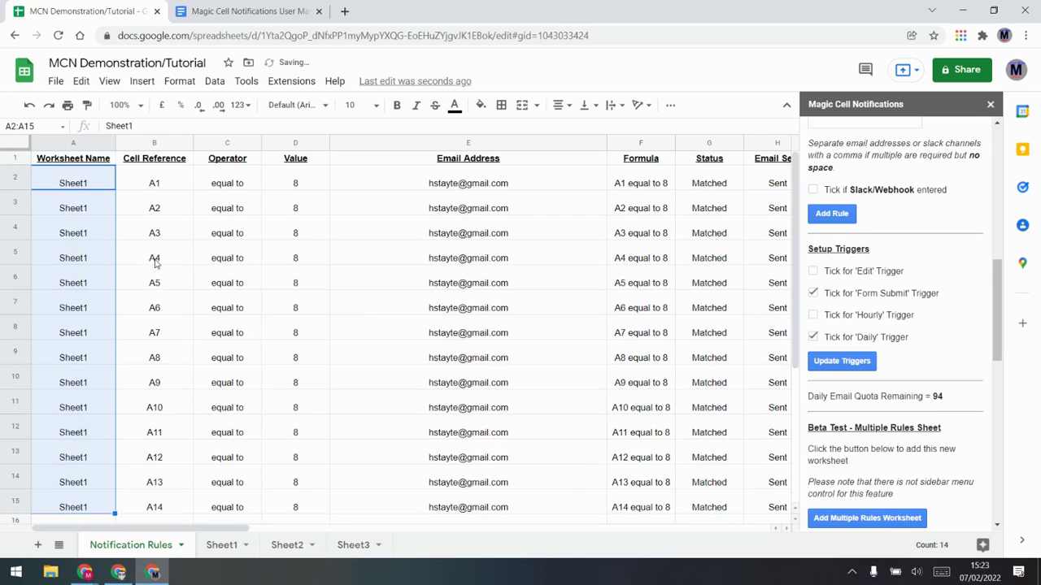
left_click(165, 203)
left_click(175, 258)
left_click(183, 332)
left_click(187, 382)
left_click(192, 432)
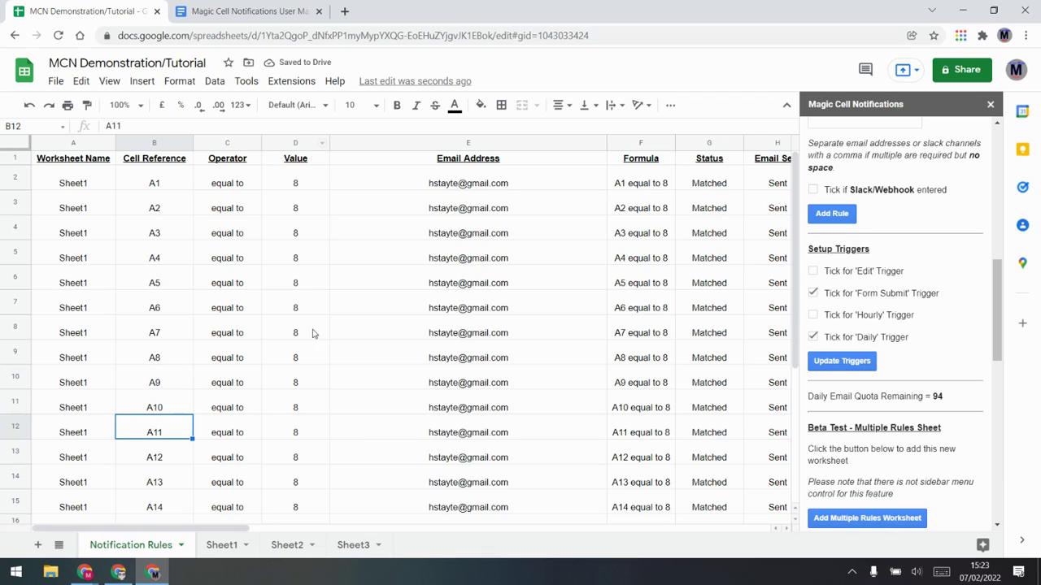
left_click(299, 203)
left_click(225, 209)
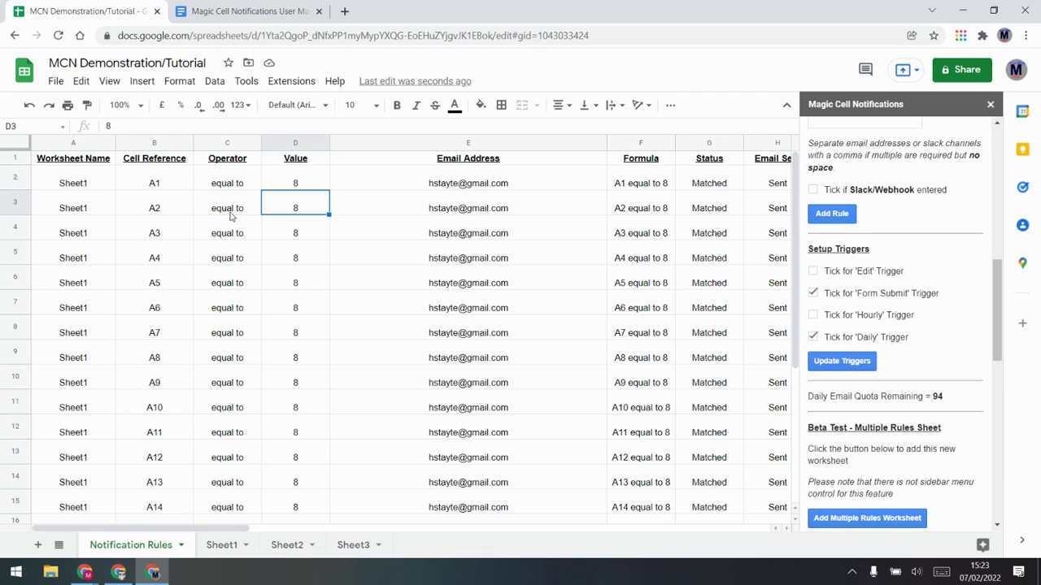
left_click(232, 234)
left_click(230, 257)
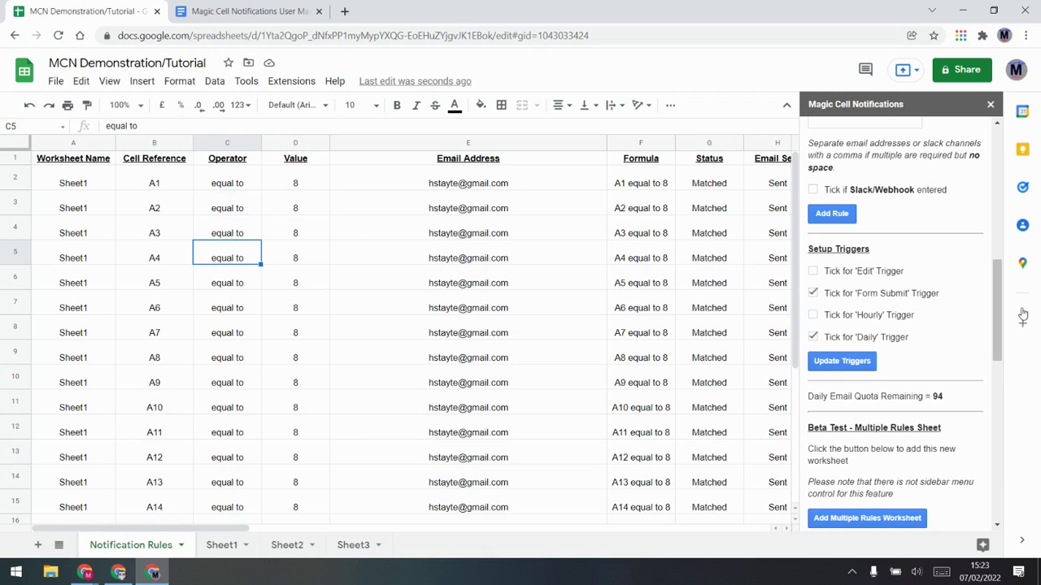
scroll(964, 262, "up", 4)
scroll(963, 263, "up", 5)
left_click(842, 374)
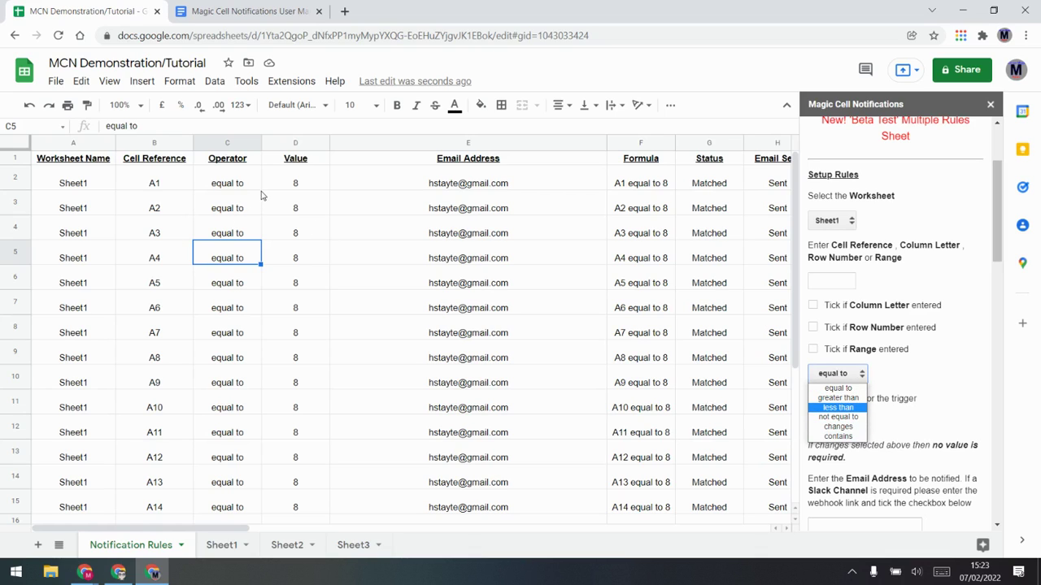
Step: Close the operator list unchanged and compare the rules' Status and Email Sent values
left_click(642, 238)
left_click(745, 208)
left_click(703, 210)
left_click(756, 210)
left_click(722, 213)
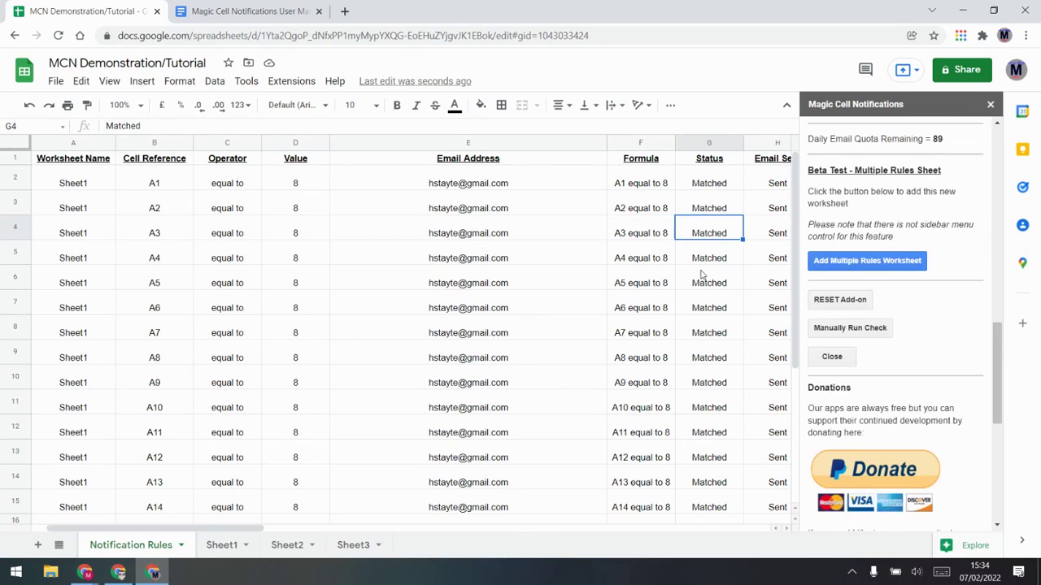
Step: Run Manually Run Check and inspect the rules' cell references
left_click(857, 332)
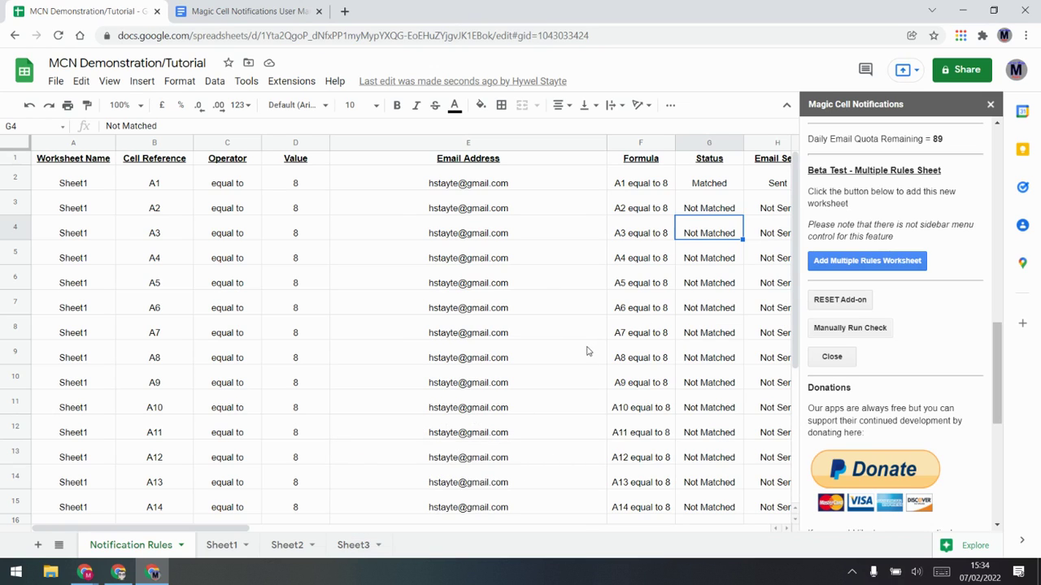
left_click(166, 213)
left_click(165, 236)
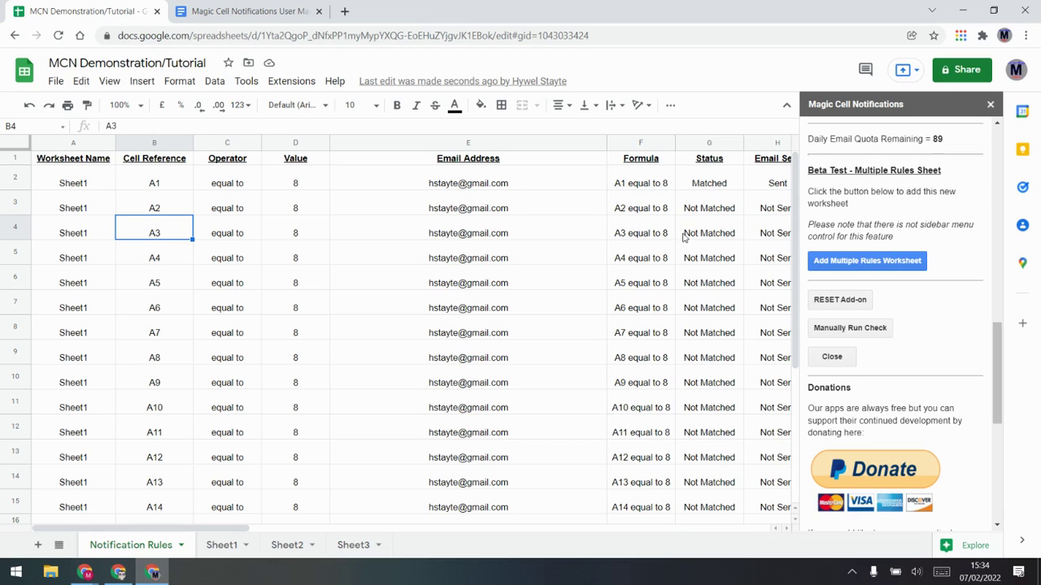
left_click_drag(202, 532, 311, 528)
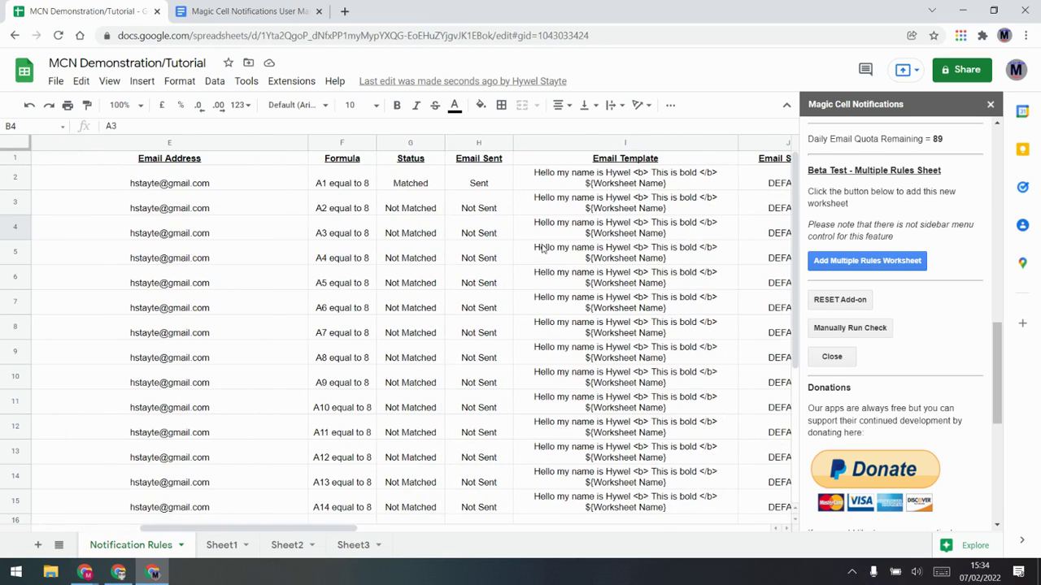
Step: Replace I4's template with a partial =concatenate("This is the value in Column B", formula
left_click(660, 234)
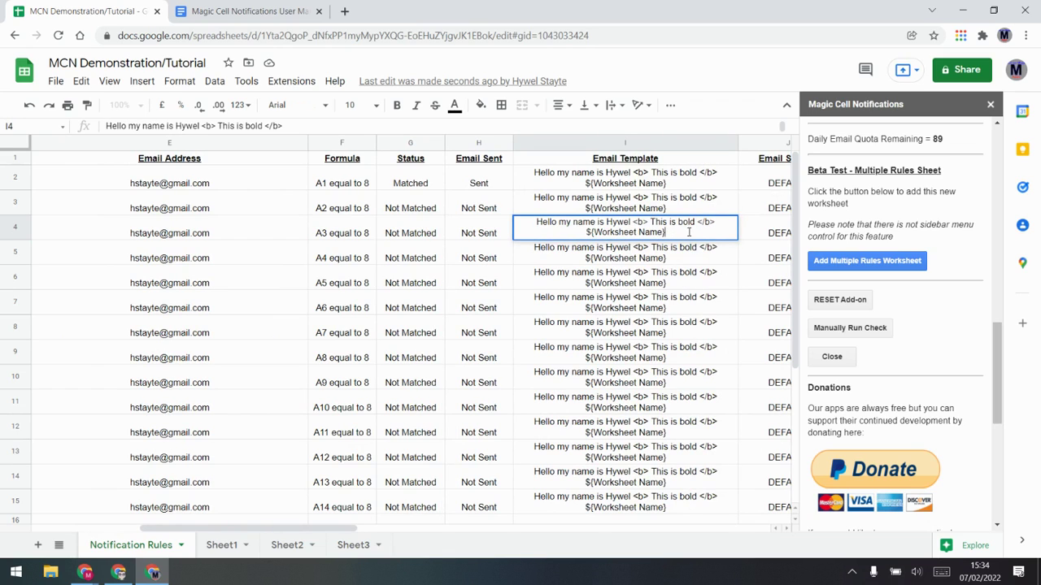
left_click_drag(689, 232, 508, 225)
key("BackSpace")
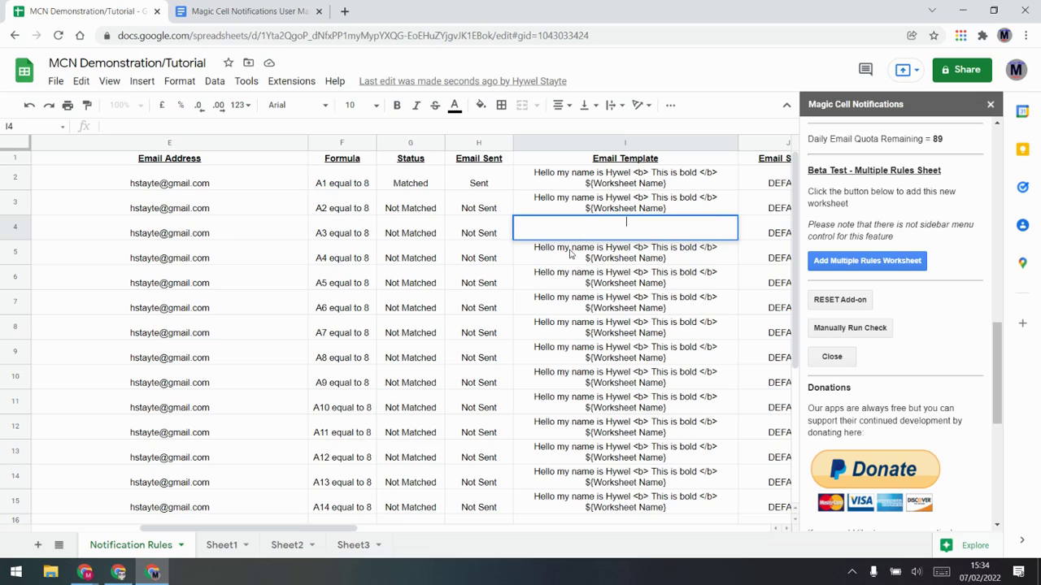
type("=")
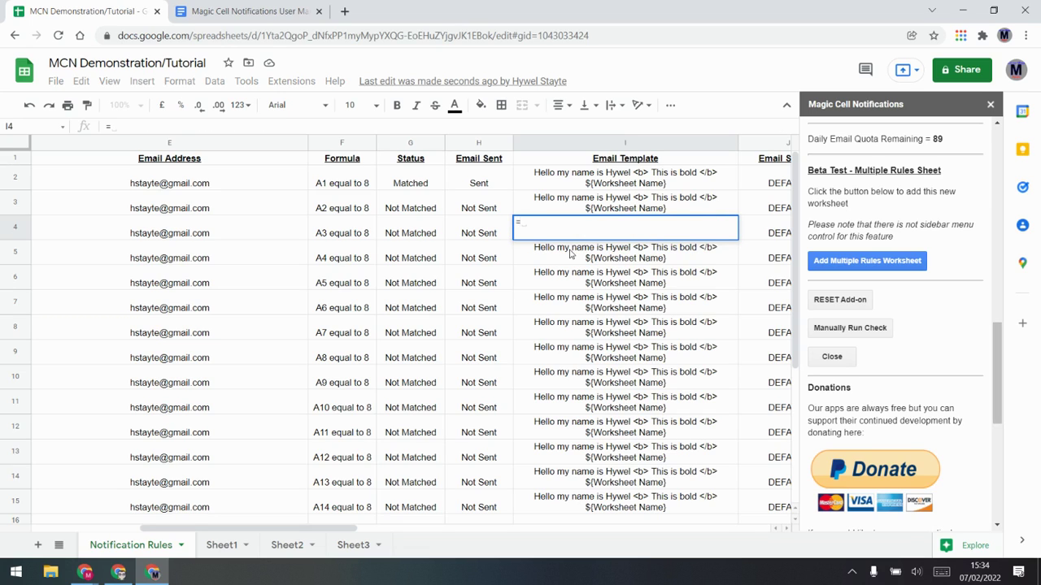
type("concatenate")
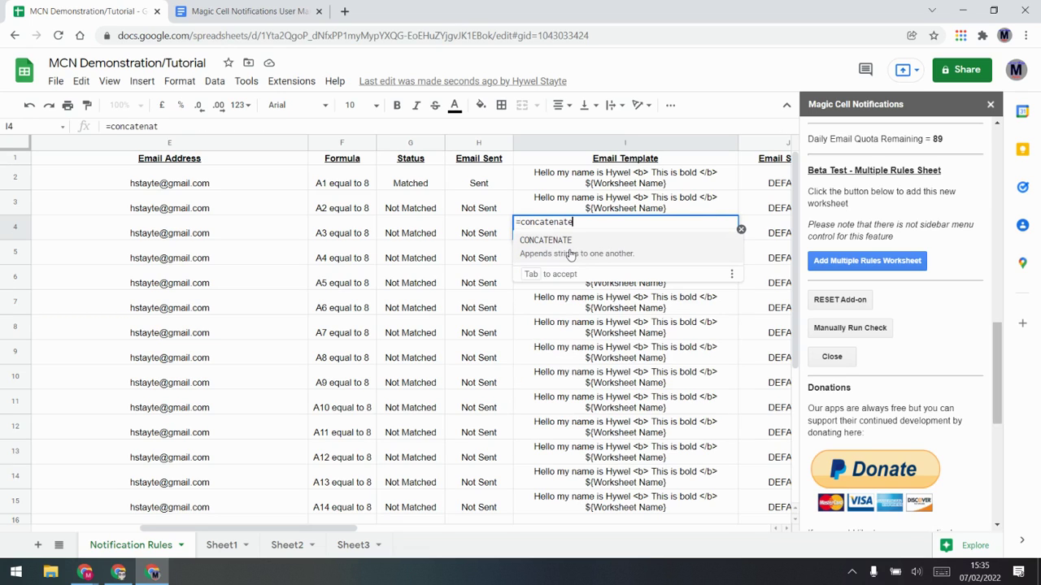
type("(")
type("This is the")
key("BackSpace")
key("BackSpace")
key("BackSpace")
key("BackSpace")
key("BackSpace")
key("BackSpace")
key("BackSpace")
key("BackSpace")
key("BackSpace")
key("BackSpace")
key("BackSpace")
type("\"This is the value in")
type("C")
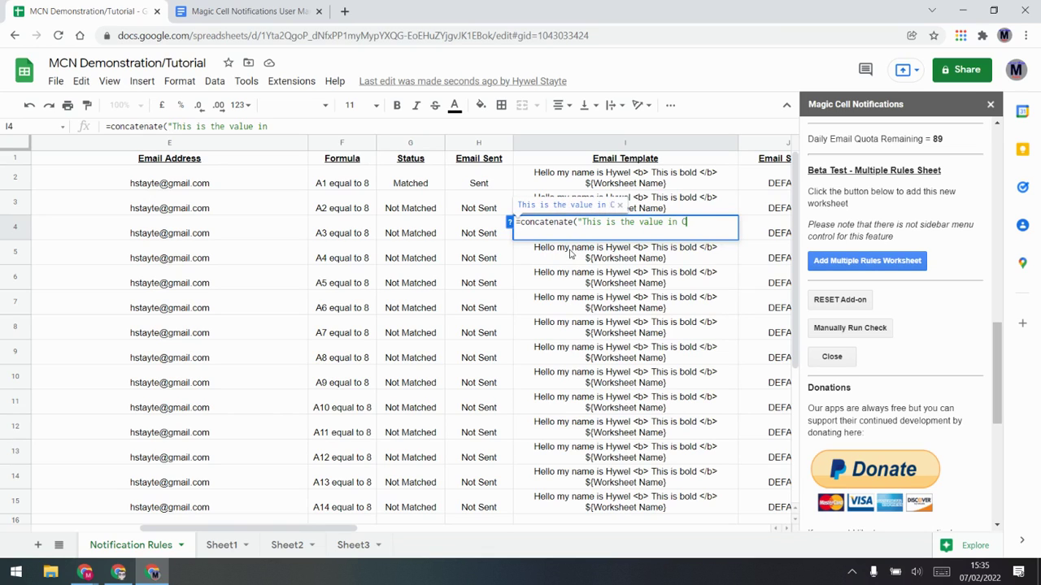
type("olumn B\",")
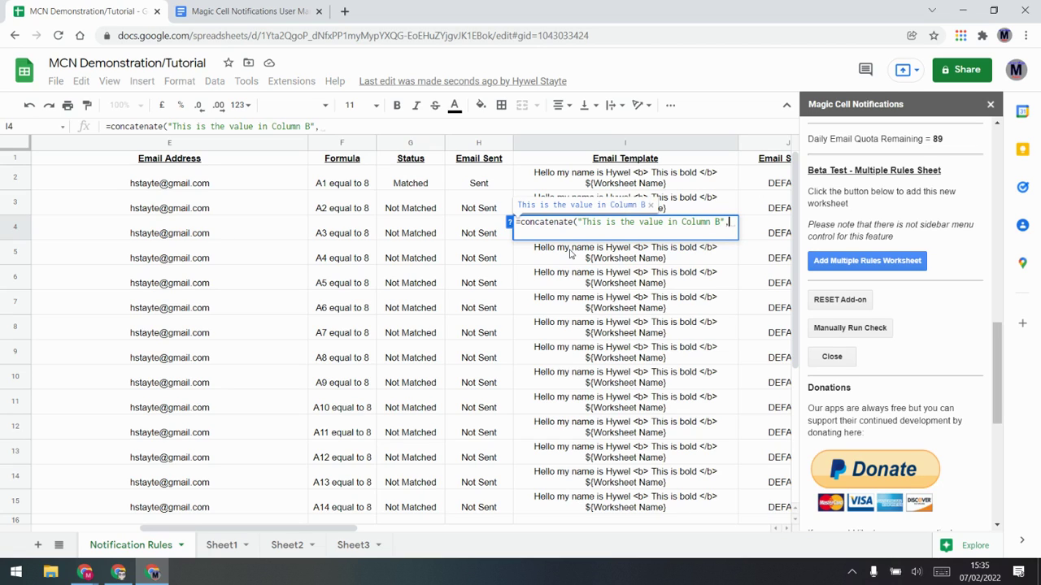
left_click(219, 551)
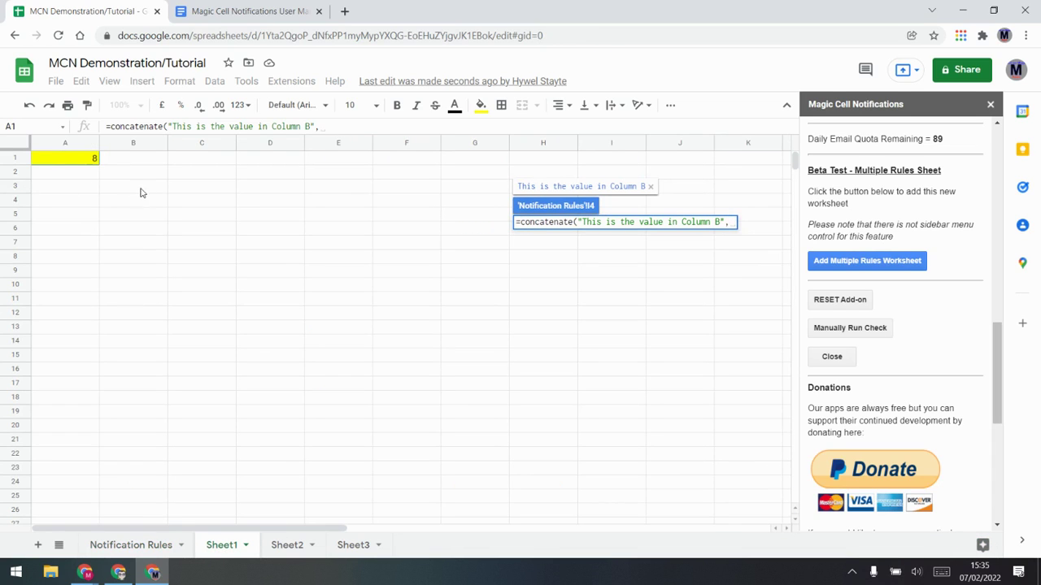
Step: Finish the formula with Sheet1!B3 and type a person's name into Sheet1 B3
left_click(144, 186)
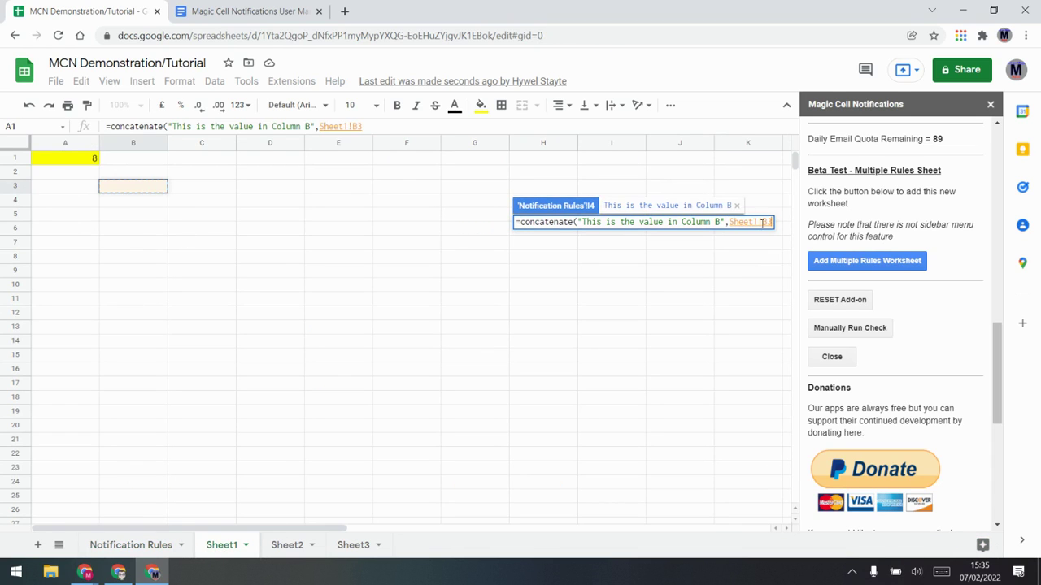
key("Return")
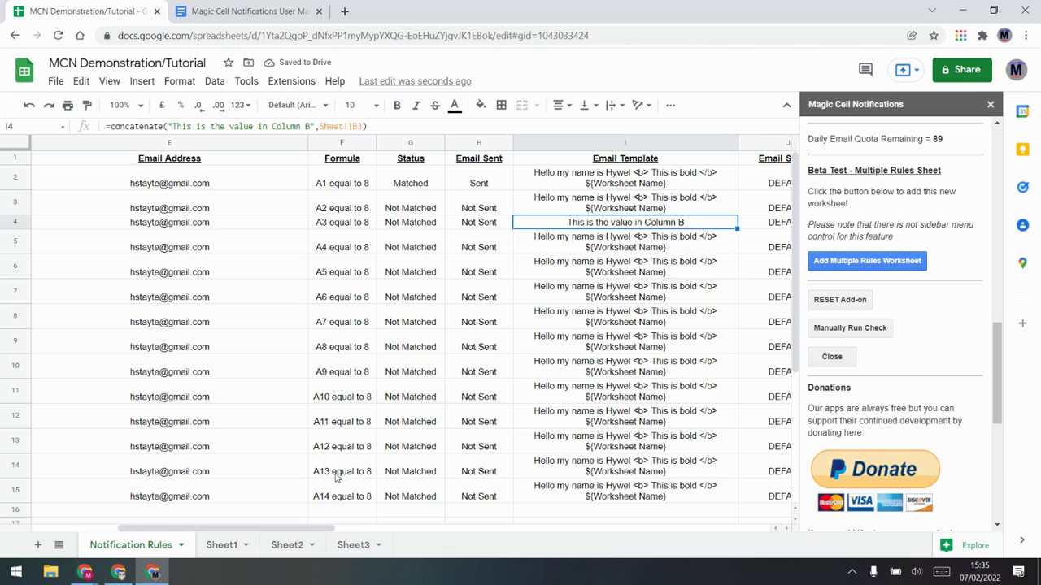
left_click(221, 544)
left_click(140, 188)
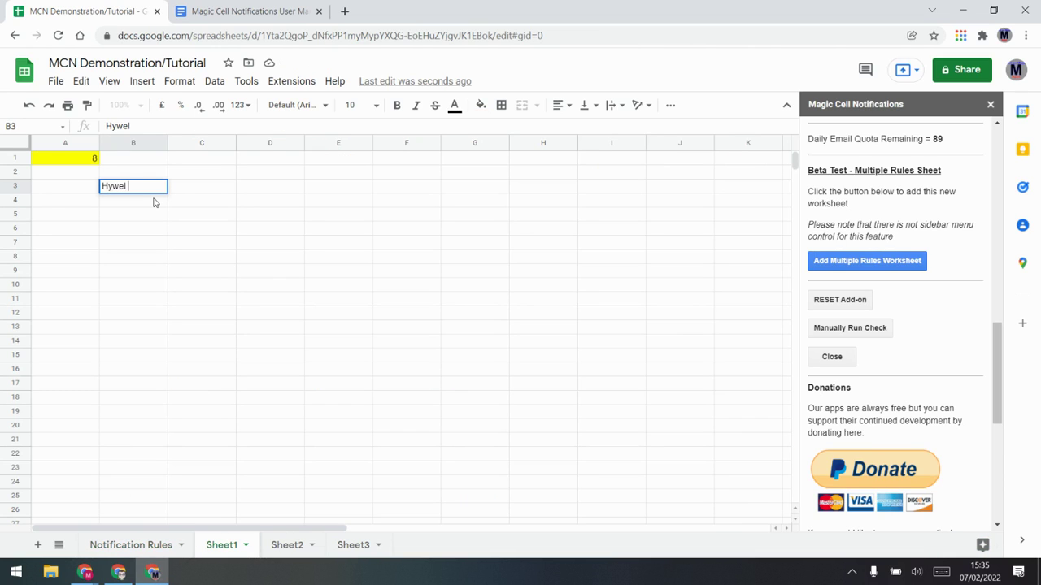
key("Return")
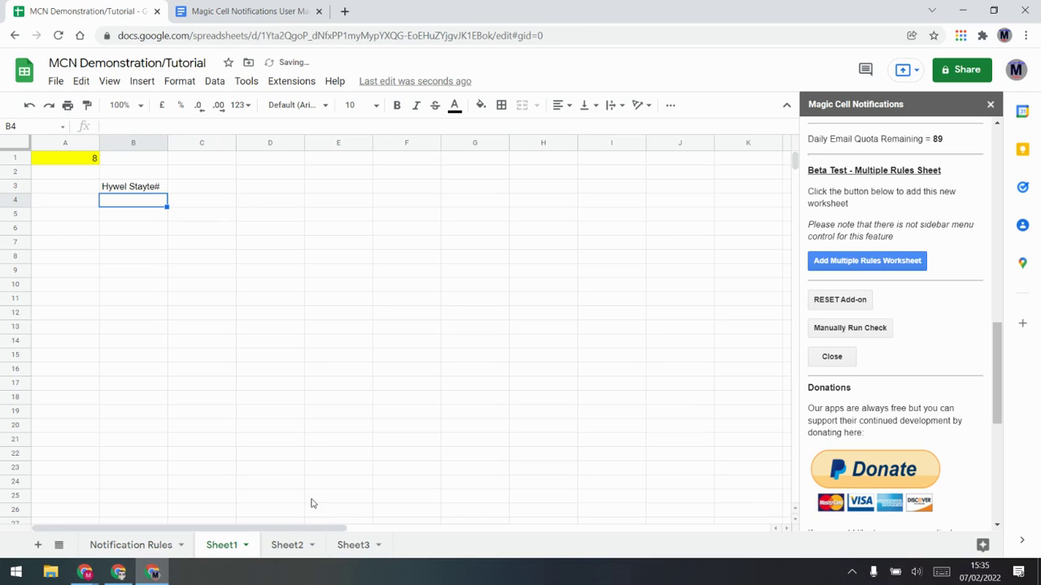
Step: Add a space after "Column B" in I4's concatenate text
left_click(149, 545)
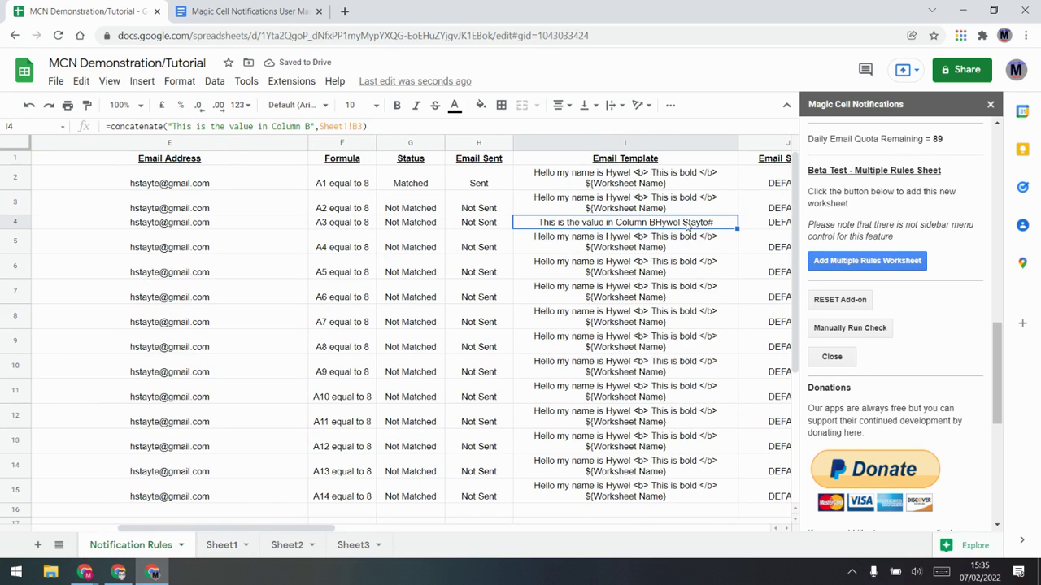
double_click(672, 222)
left_click(719, 221)
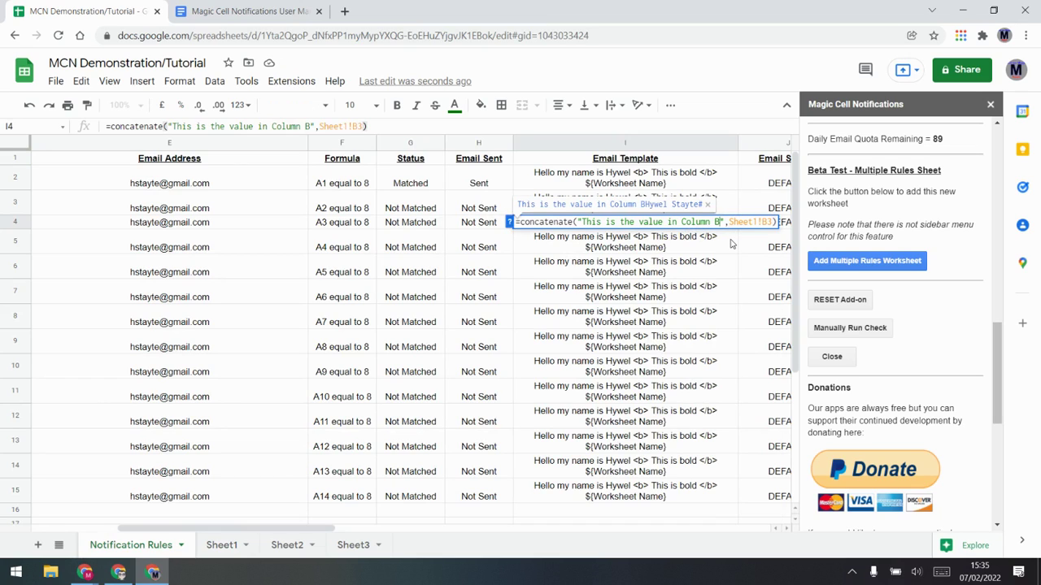
key("Return")
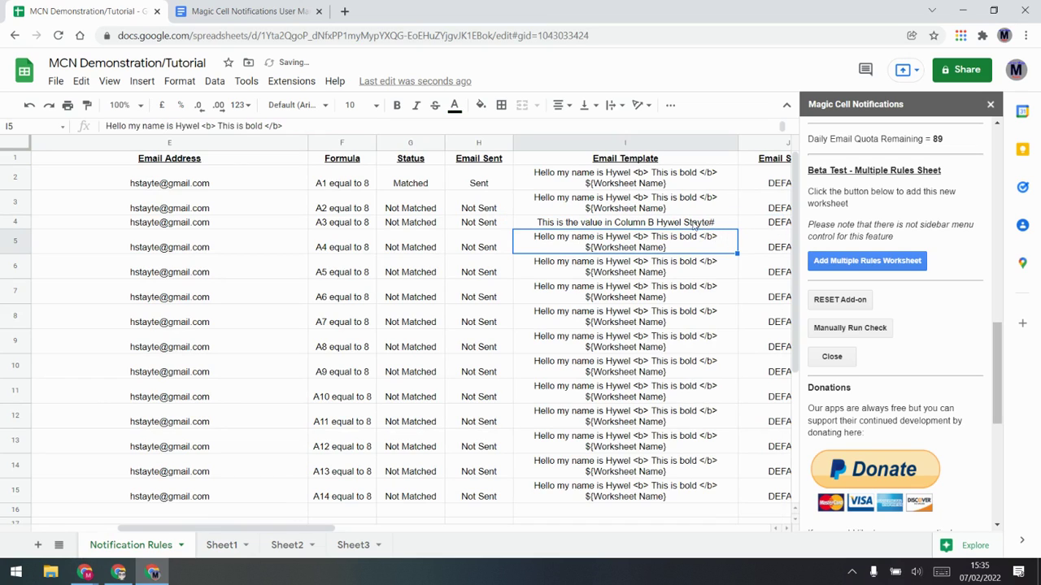
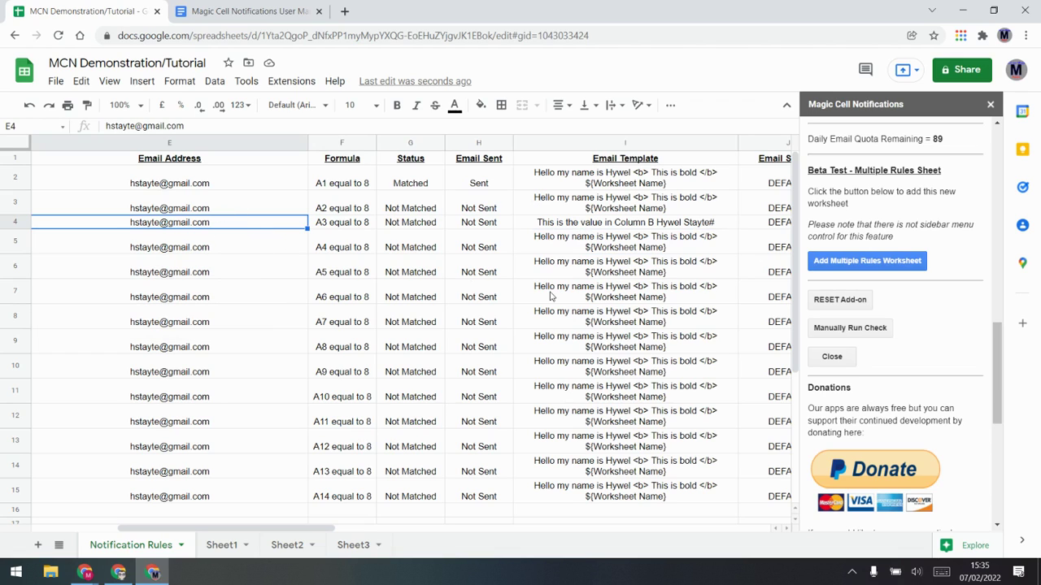
Step: On Sheet2, enter the Emails header in A1 and the contact's e-mail address in A2
left_click(302, 545)
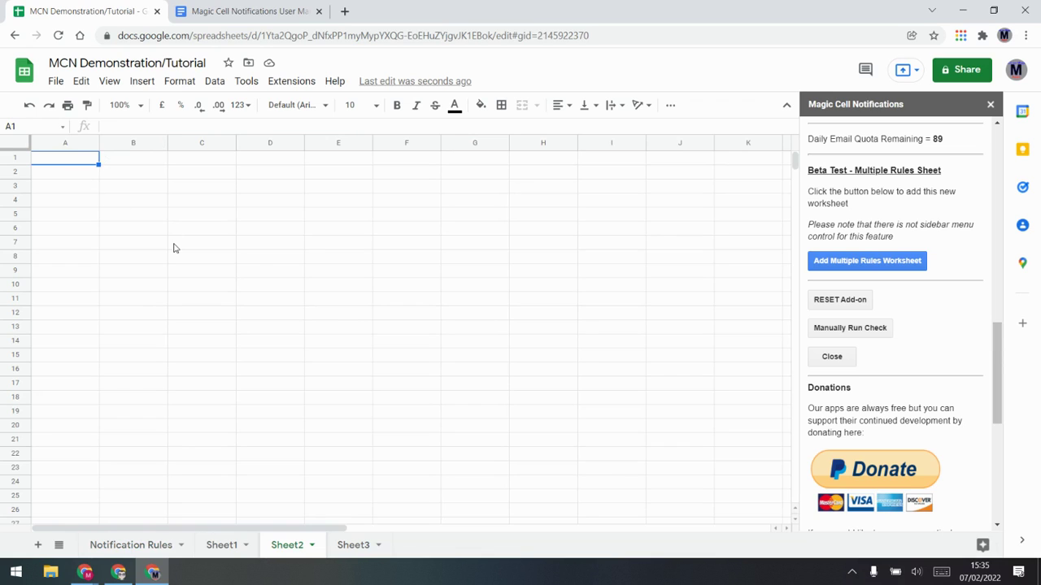
type("Emails")
key("Return")
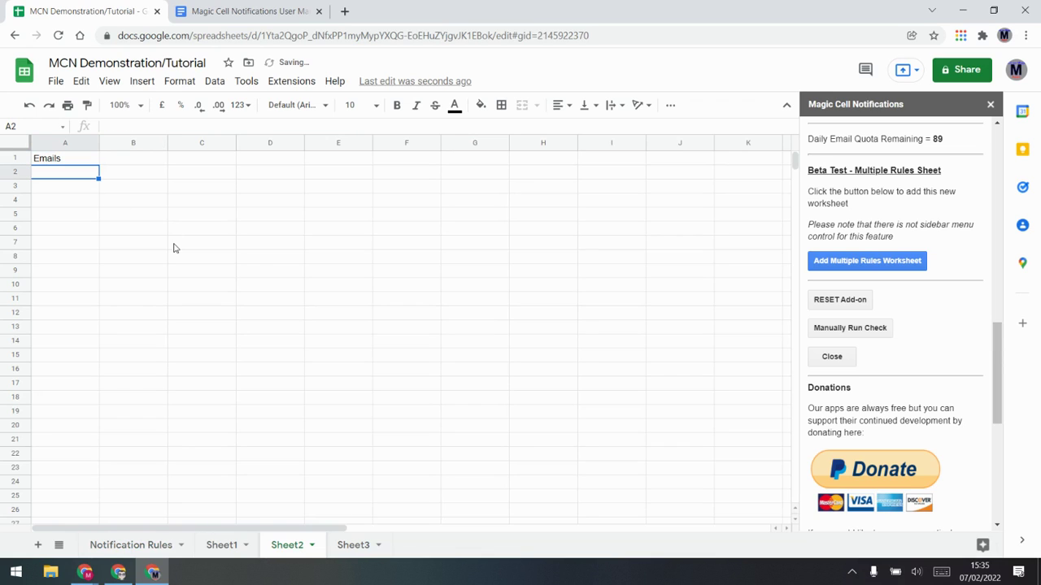
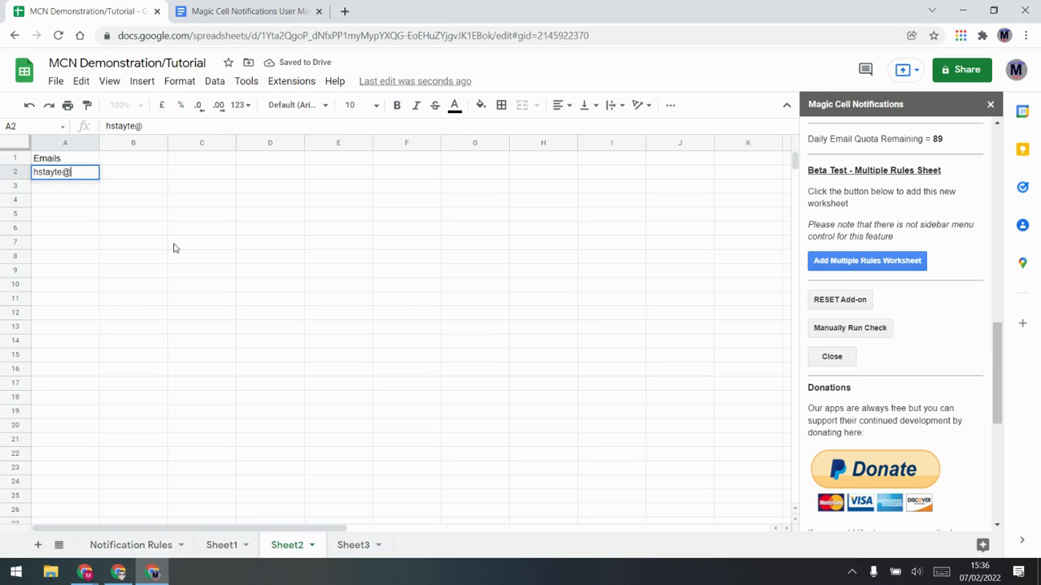
key("Return")
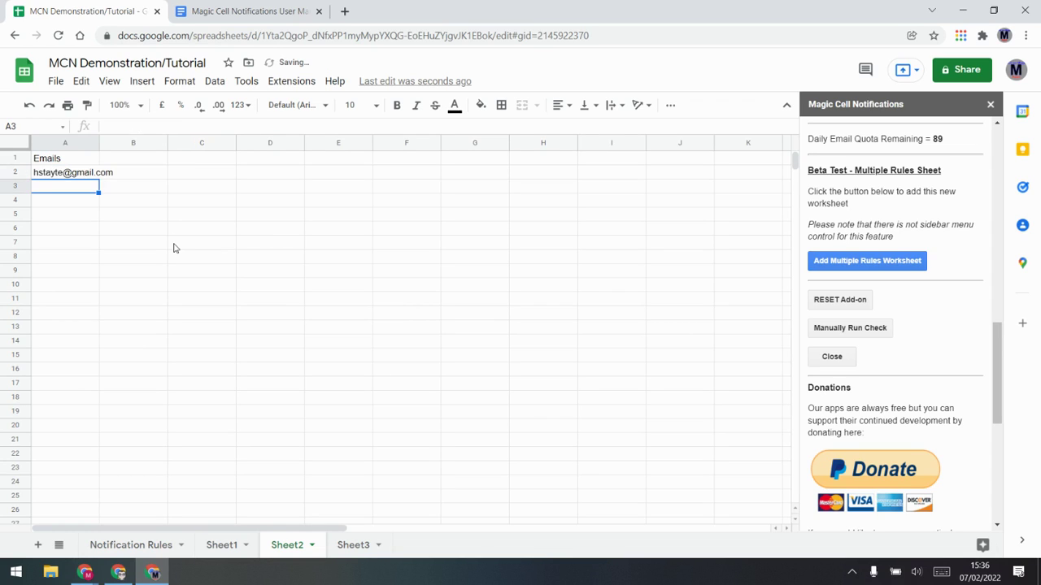
Step: Add the contact's first name in B2 and the Name header in B1, then select A2:B2
key("Up")
key("Right")
type("Hywel")
key("Up")
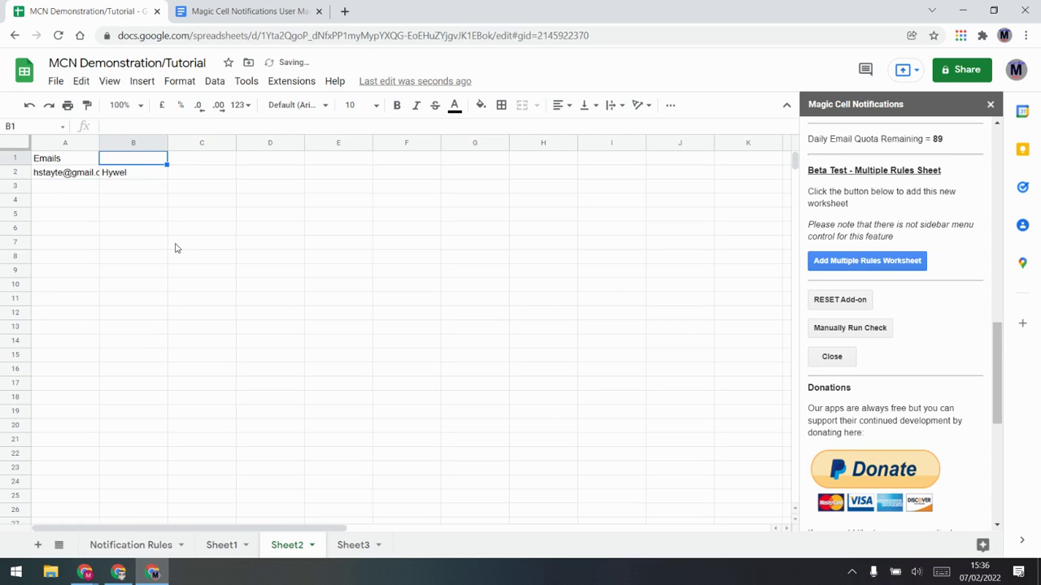
type("Name")
key("Return")
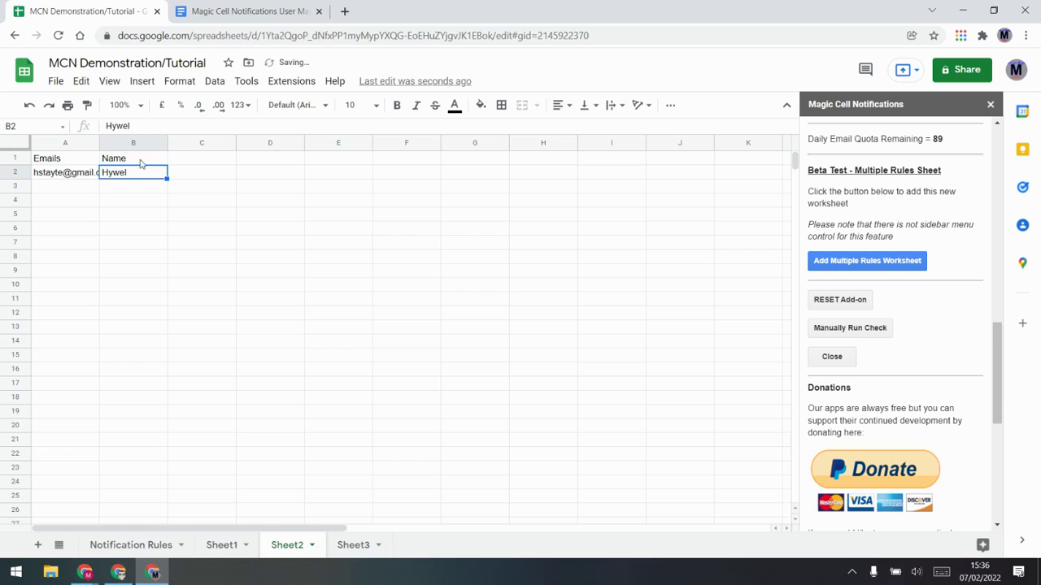
left_click_drag(60, 178, 101, 179)
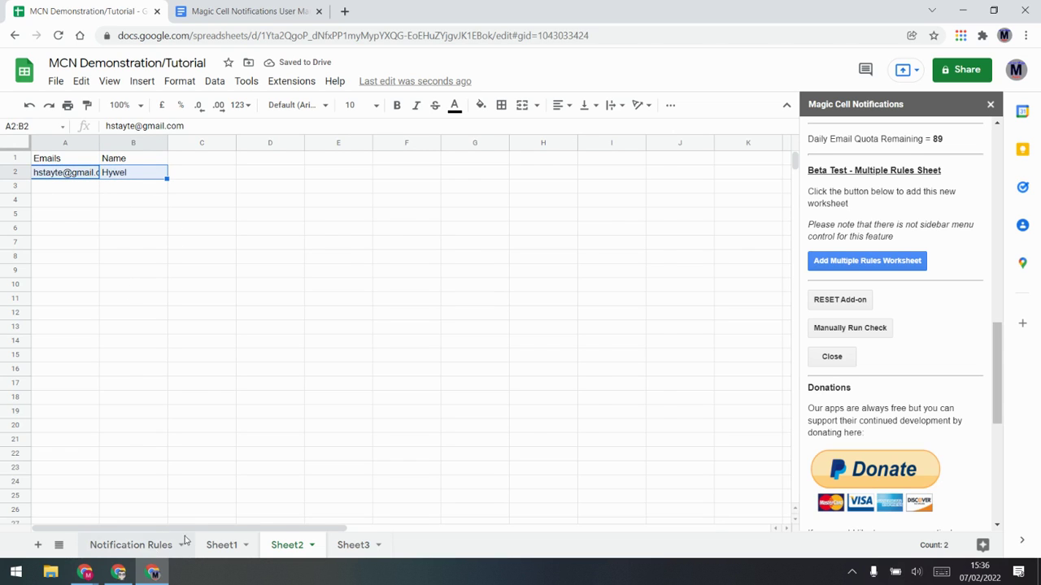
Step: Make Notification Rules cell E4 a formula referencing Sheet2's A2 e-mail address
left_click(133, 544)
left_click(252, 231)
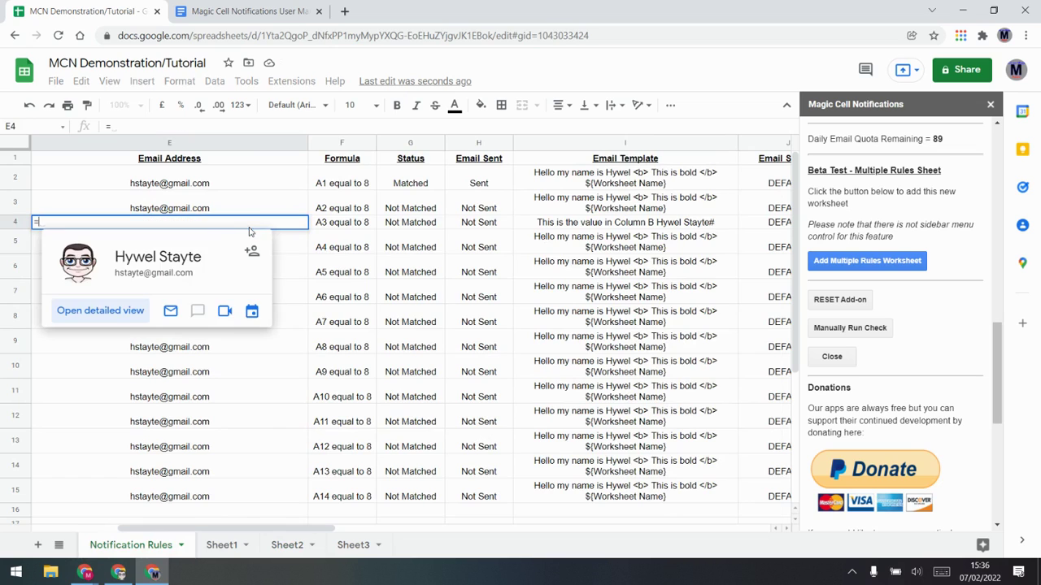
left_click(350, 543)
left_click(296, 543)
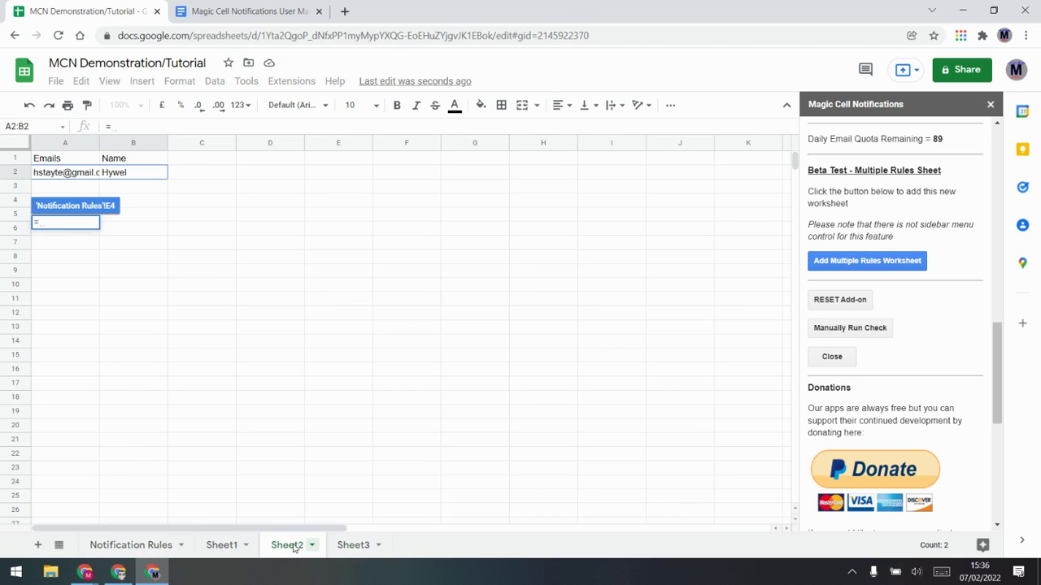
left_click(76, 176)
key("Return")
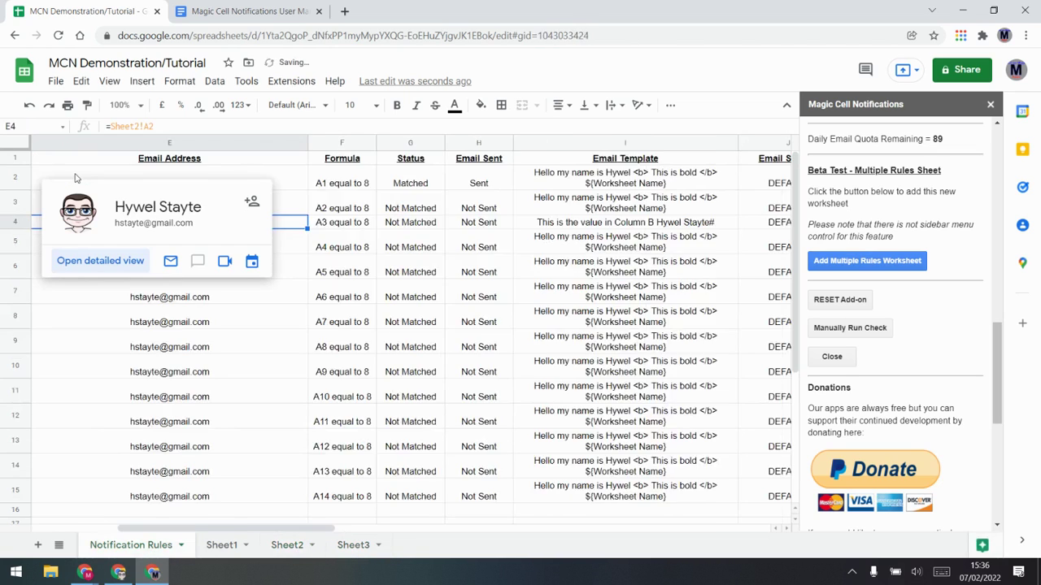
Step: Compare the e-mail values in E3 and E4 and the template formulas in I3 and I4
left_click(365, 301)
left_click(291, 208)
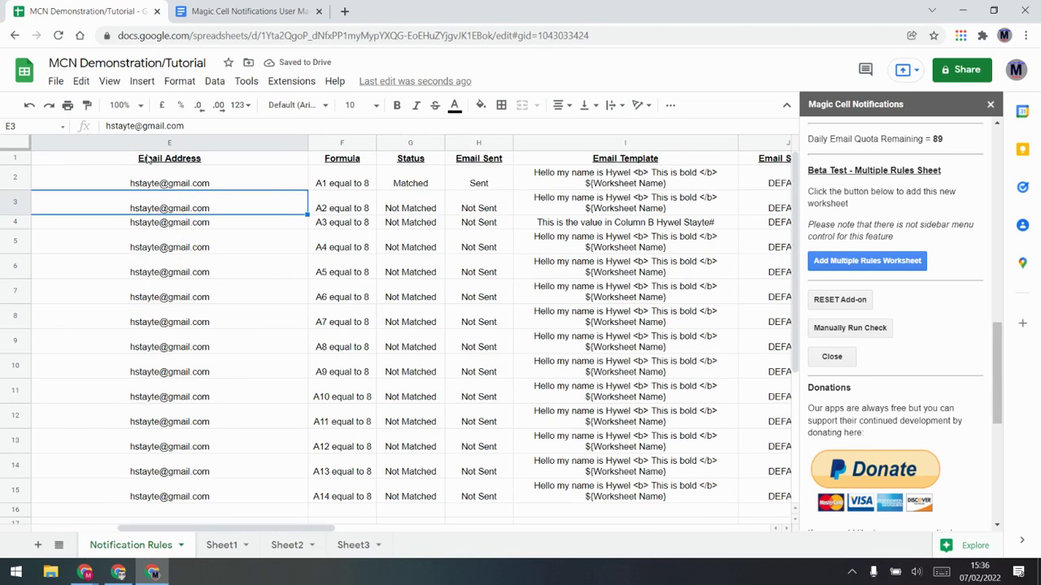
left_click(204, 222)
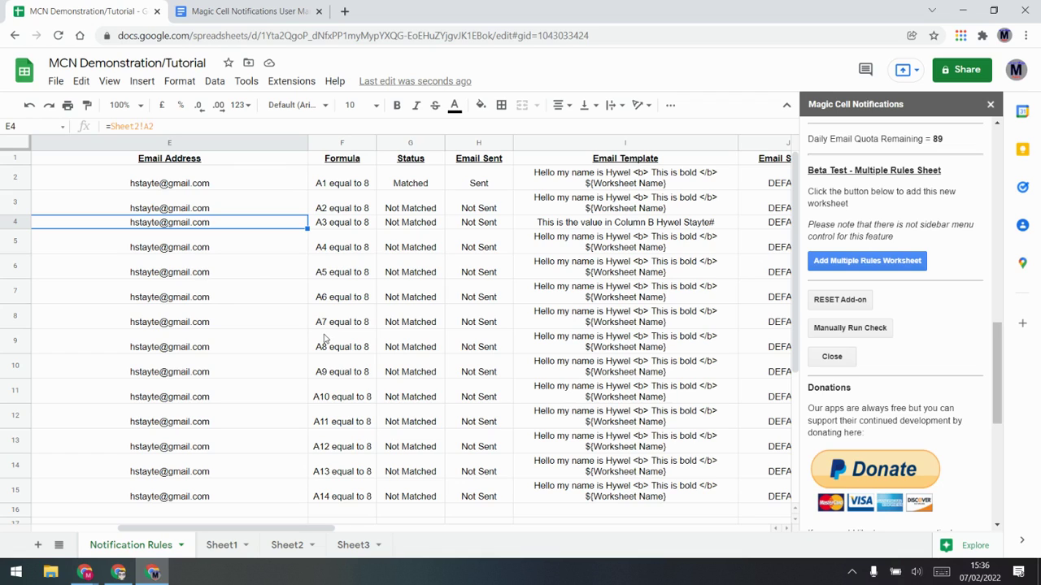
mouse_move(257, 228)
mouse_move(292, 285)
left_click(620, 226)
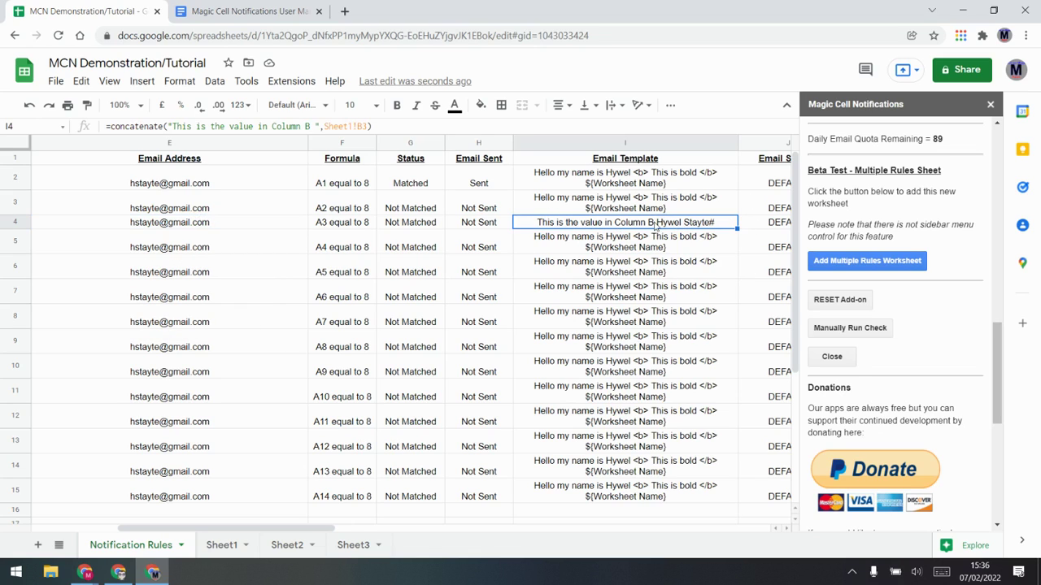
left_click(627, 209)
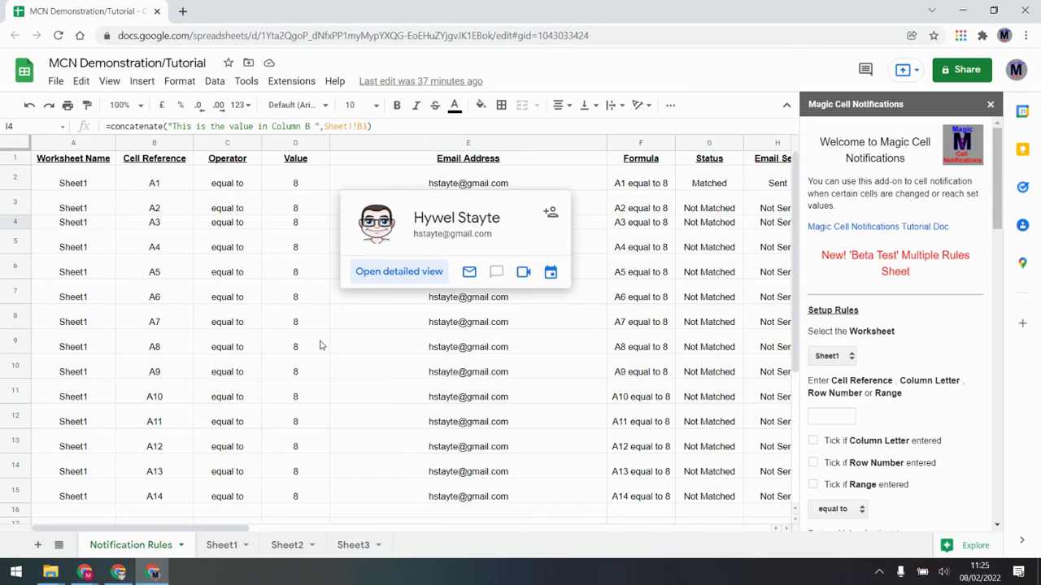
Step: In the sidebar, target column letter A with an equal-to trigger value of 5
mouse_move(345, 291)
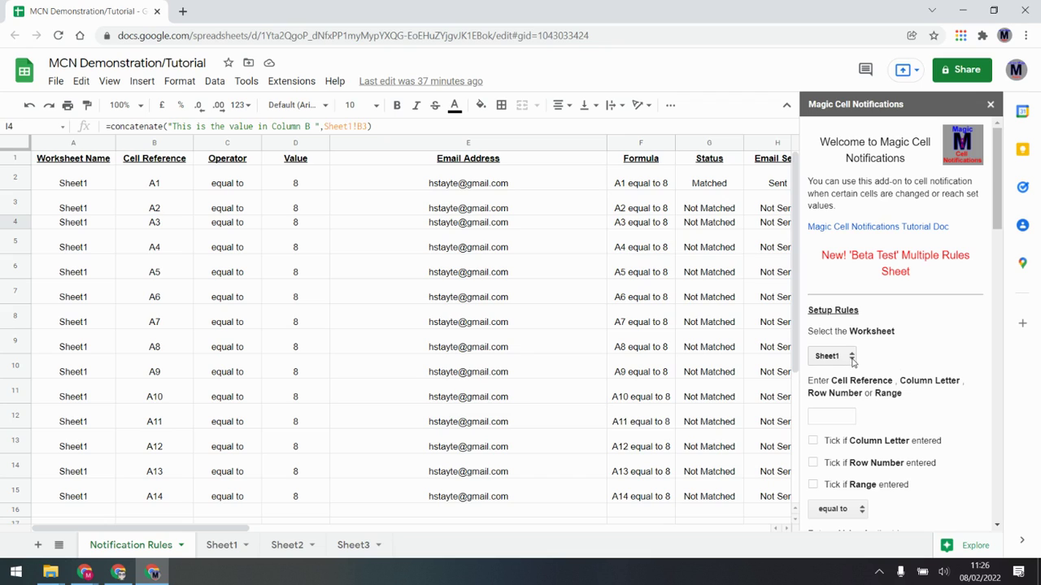
left_click(836, 419)
left_click(814, 443)
scroll(900, 438, "down", 3)
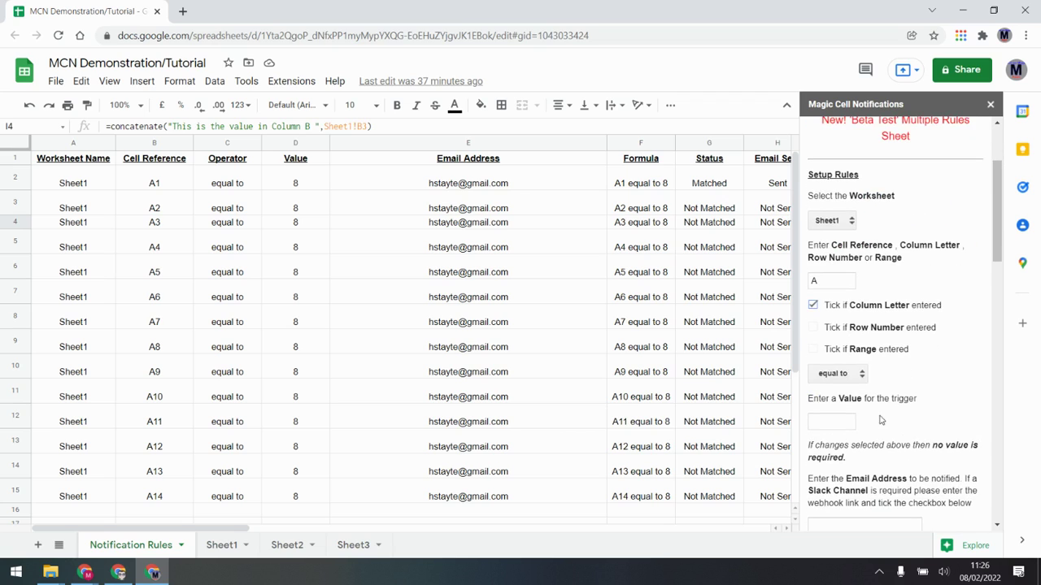
left_click(831, 422)
type("5")
Step: Fill in the suggested notification e-mail address and add the column A rule
scroll(841, 415, "down", 2)
left_click(860, 458)
left_click(859, 483)
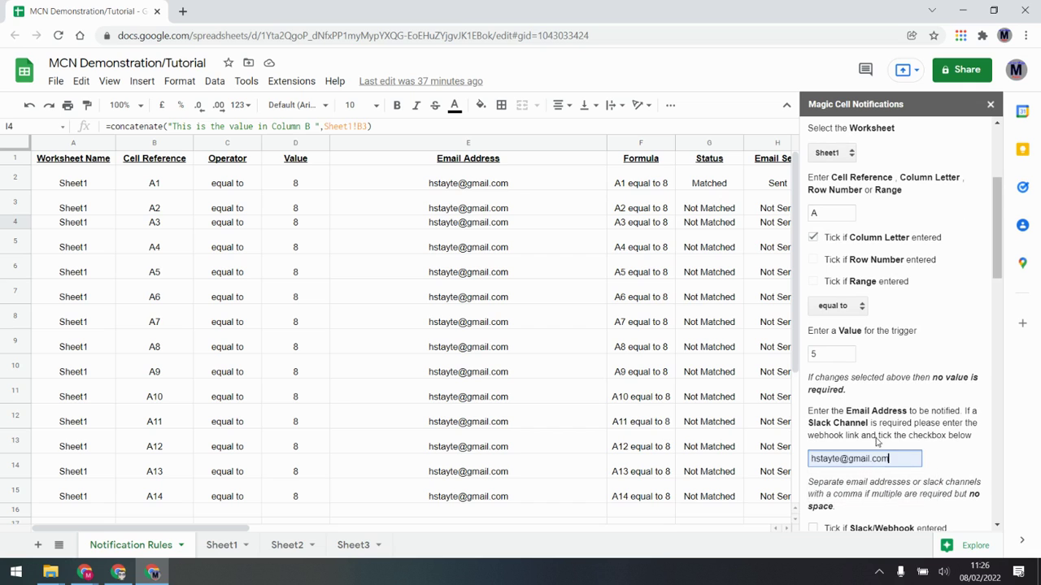
scroll(877, 442, "down", 4)
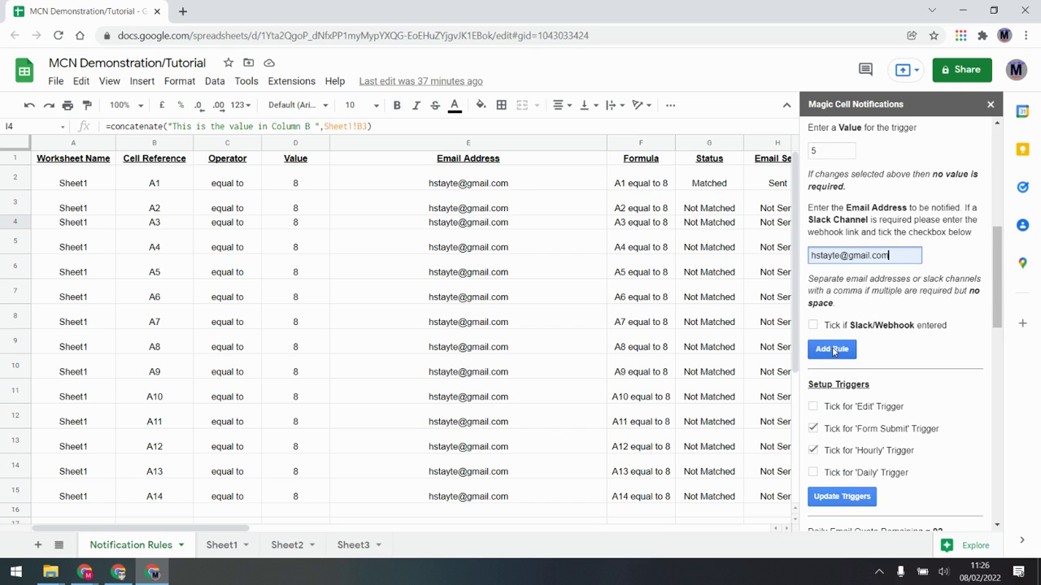
left_click(832, 349)
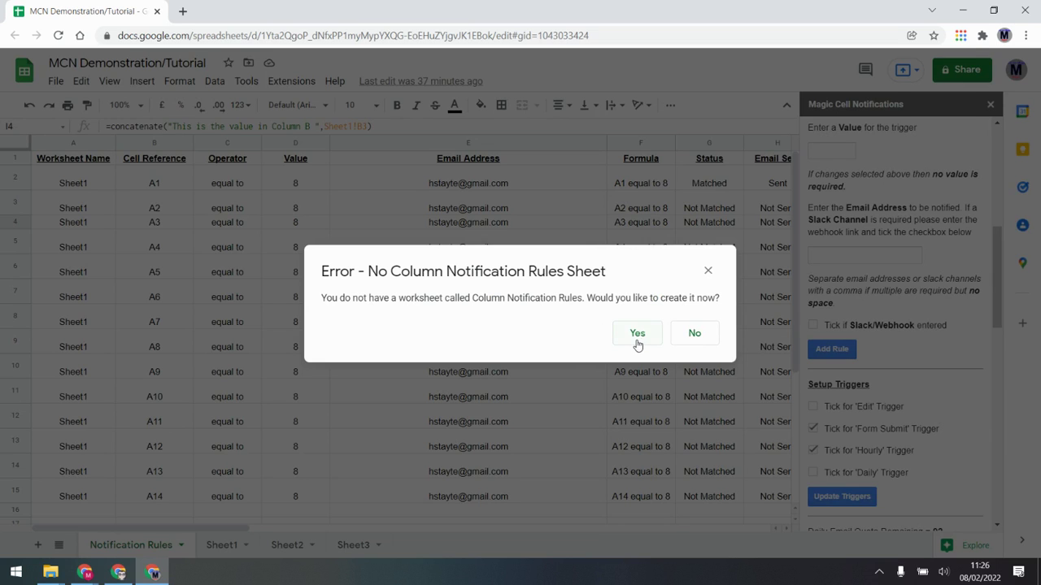
Step: Accept creating the Column Notification Rules sheet and return to Sheet1's column A
left_click(637, 335)
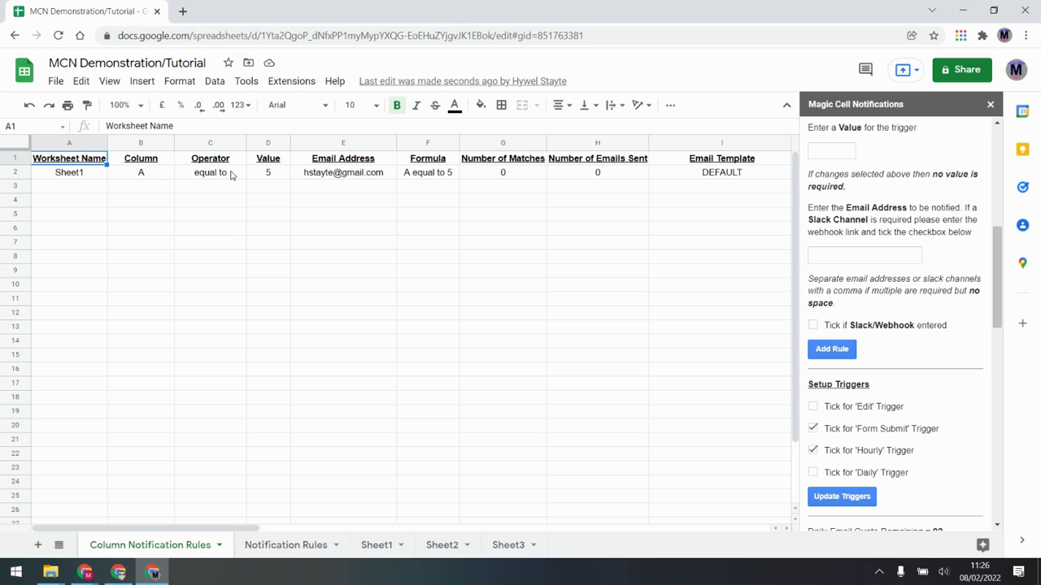
left_click(370, 546)
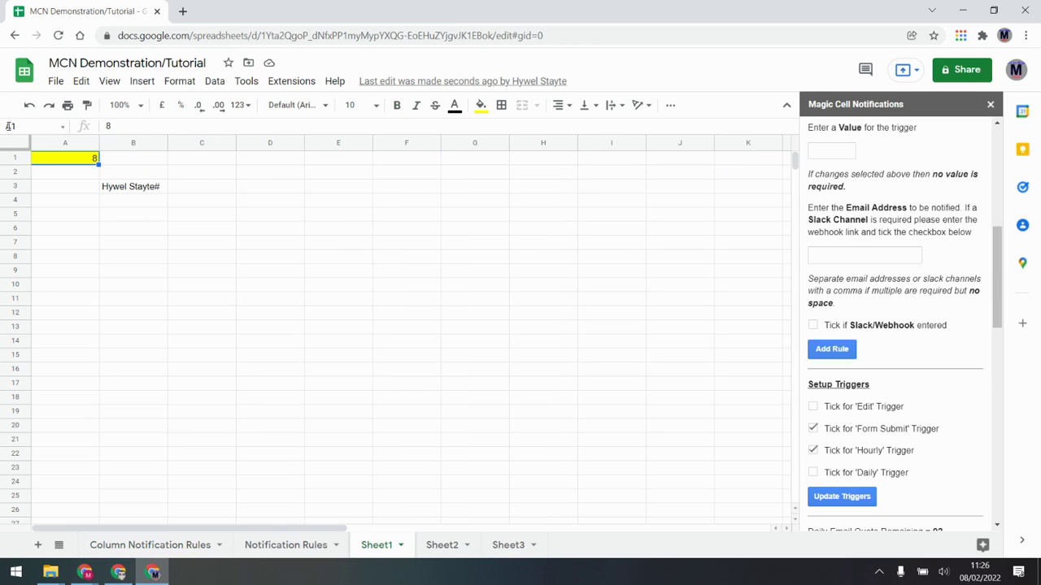
left_click(67, 145)
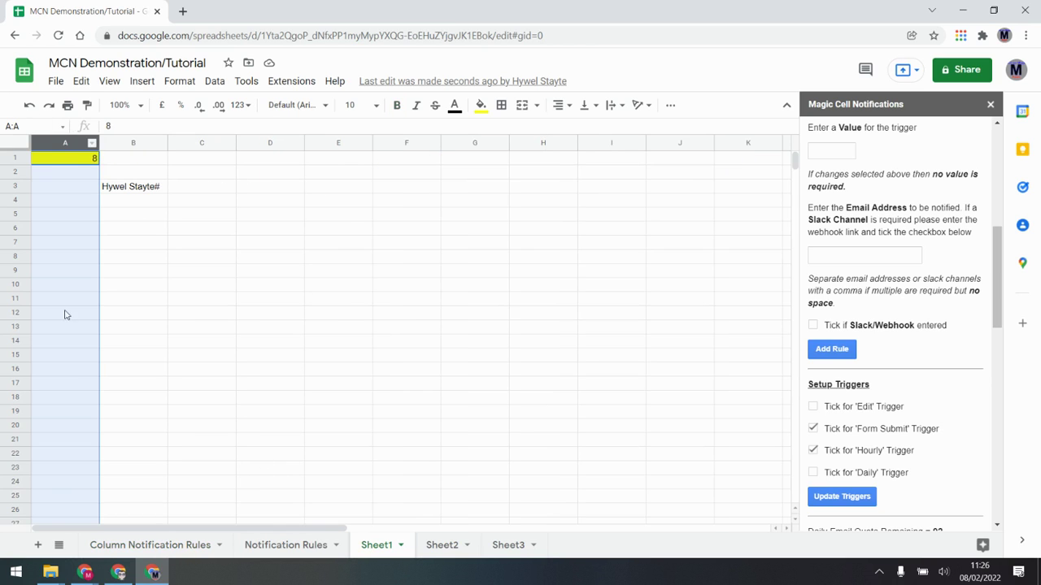
Step: Enter 5 in Sheet1 cells A6, A11, A14 and A18, then view the Column Notification Rules sheet
left_click(94, 225)
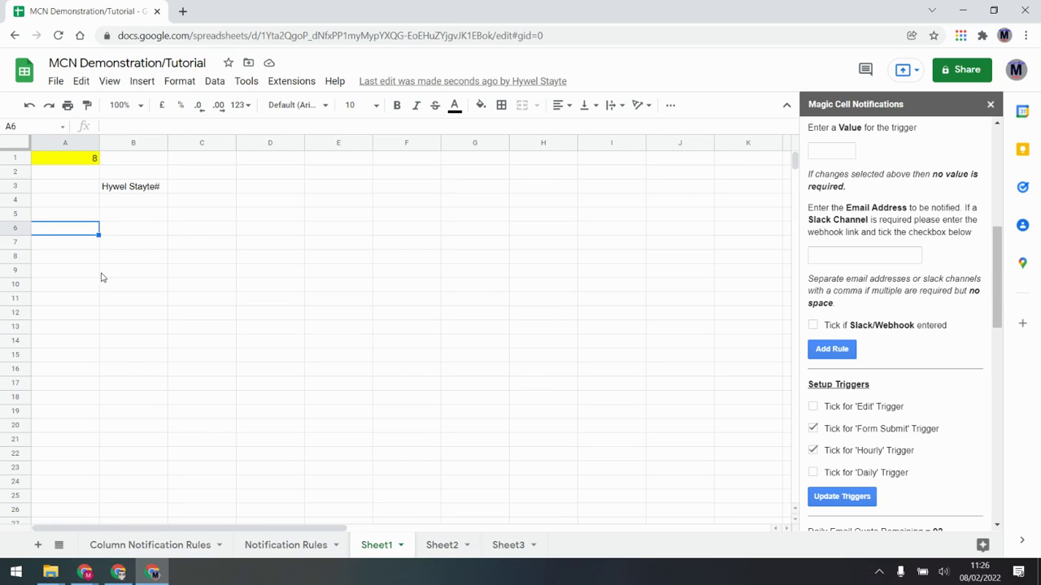
type("5")
left_click(86, 299)
type("5")
left_click(84, 342)
type("5")
left_click(86, 397)
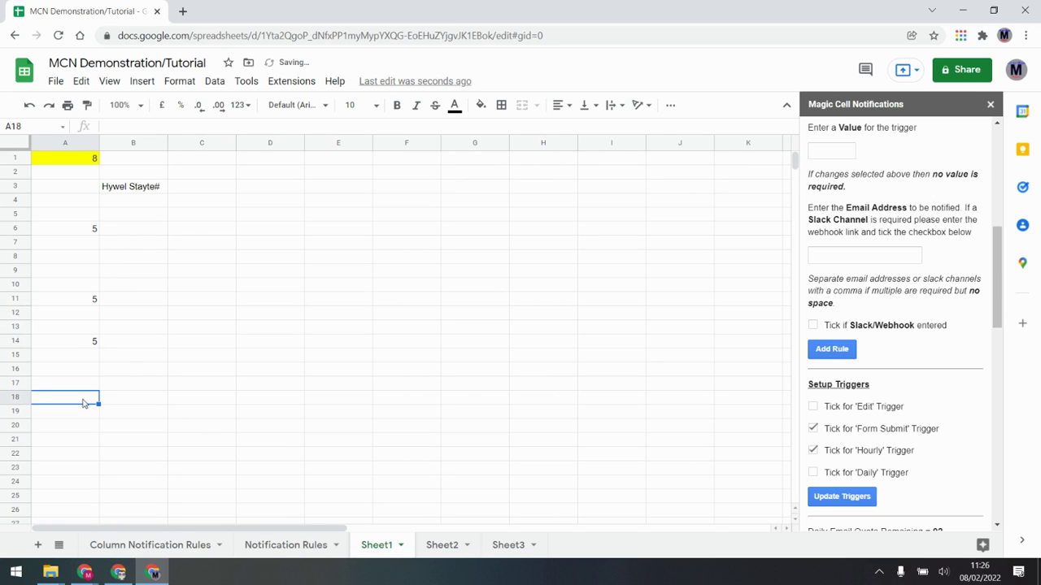
type("5")
key("Return")
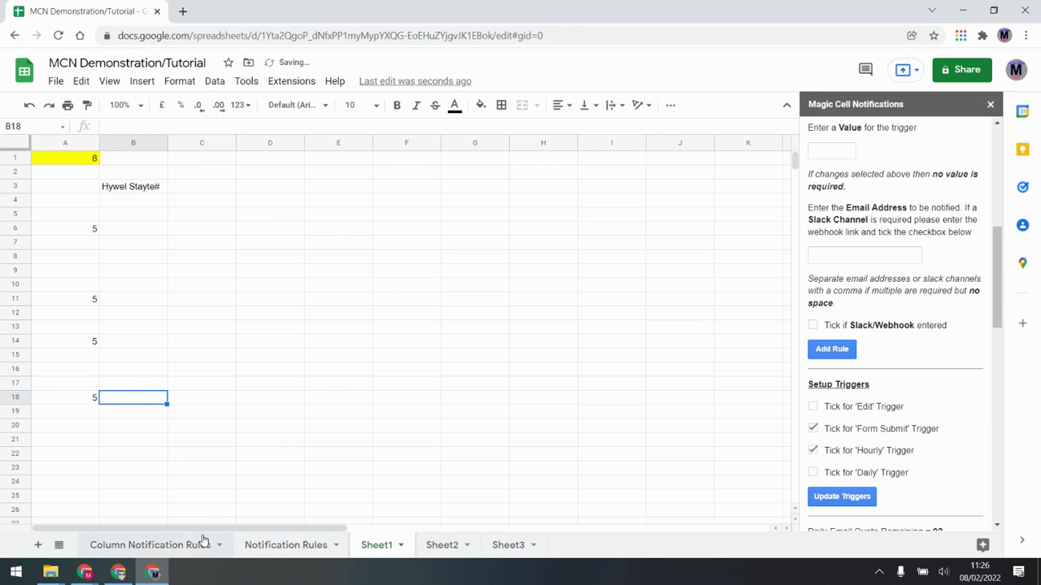
left_click(199, 546)
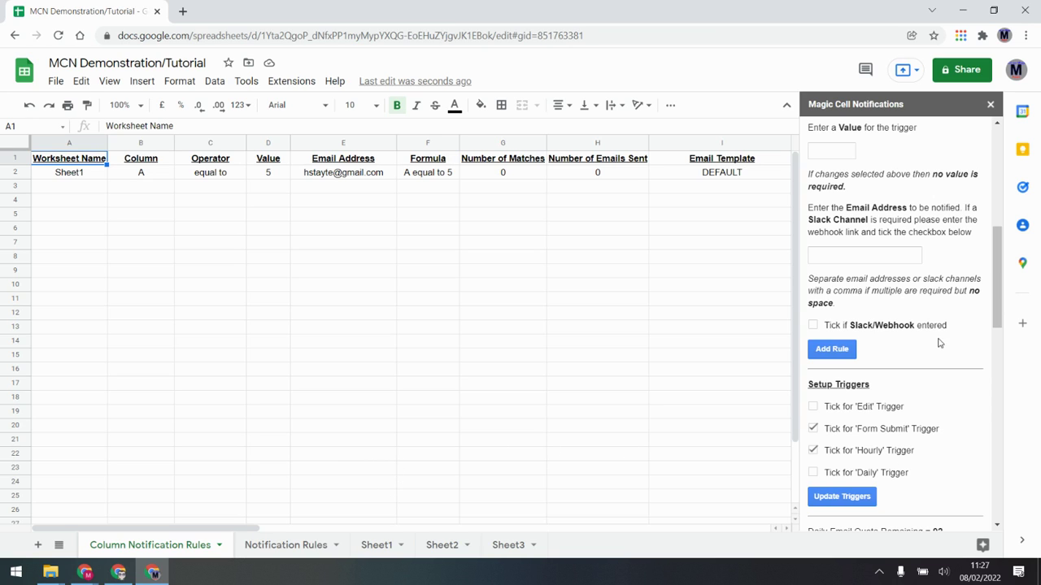
Step: Scroll across the Column Notification Rules row to see 1 match, 1 email sent and Cell Ref Log A6,A11,A14,A18
scroll(939, 343, "down", 3)
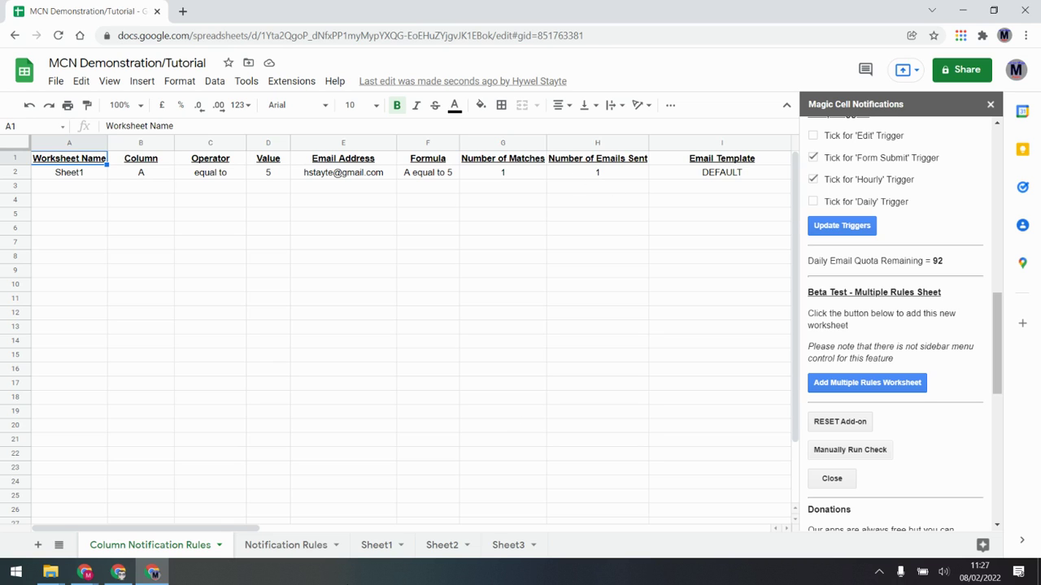
left_click_drag(241, 529, 415, 521)
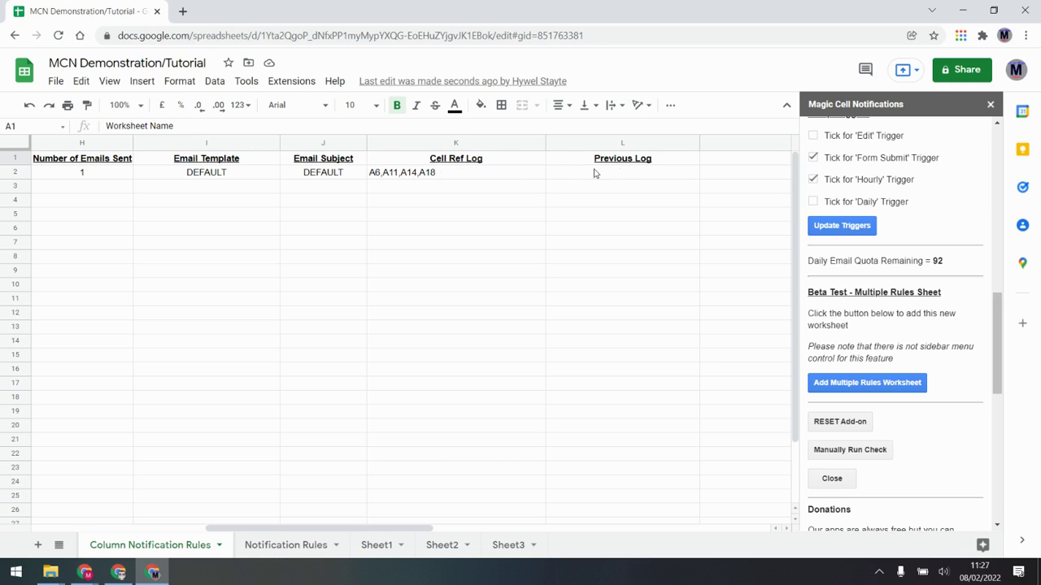
Step: Open the Magic Cell Notification email reporting matches A6,A11,A14,A18, then return to the spreadsheet
left_click(119, 572)
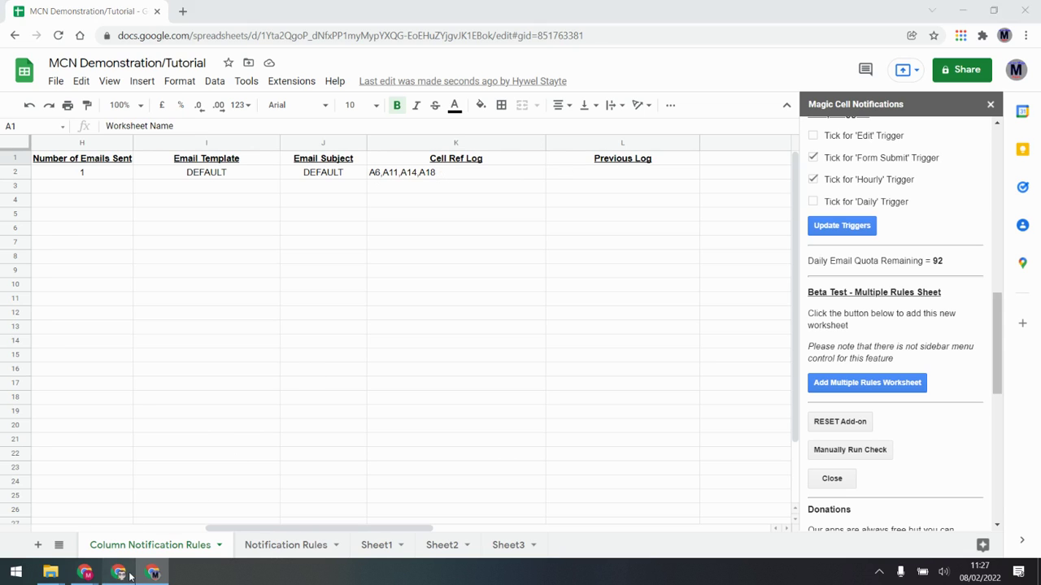
left_click(60, 158)
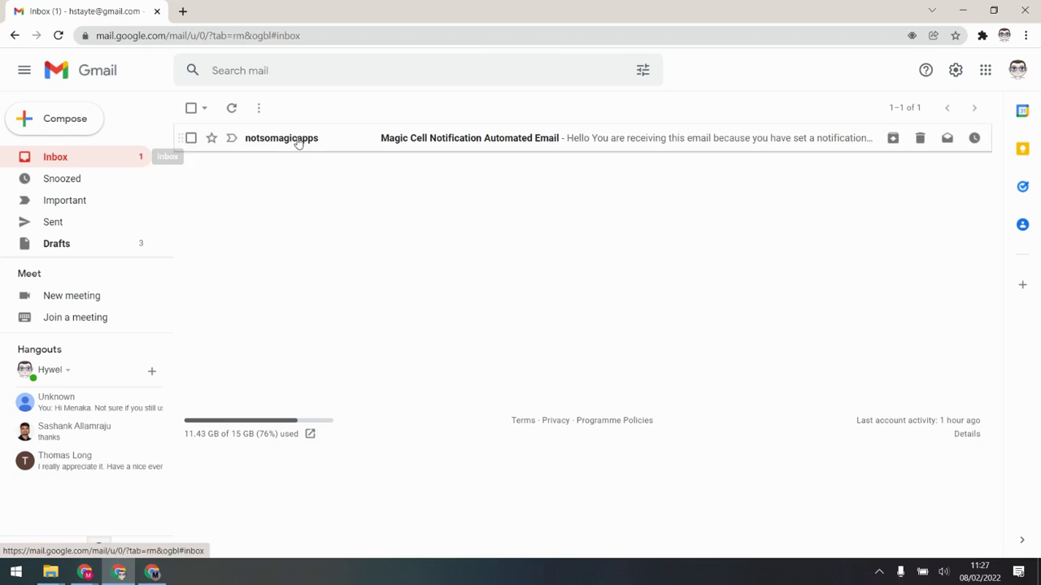
left_click(431, 137)
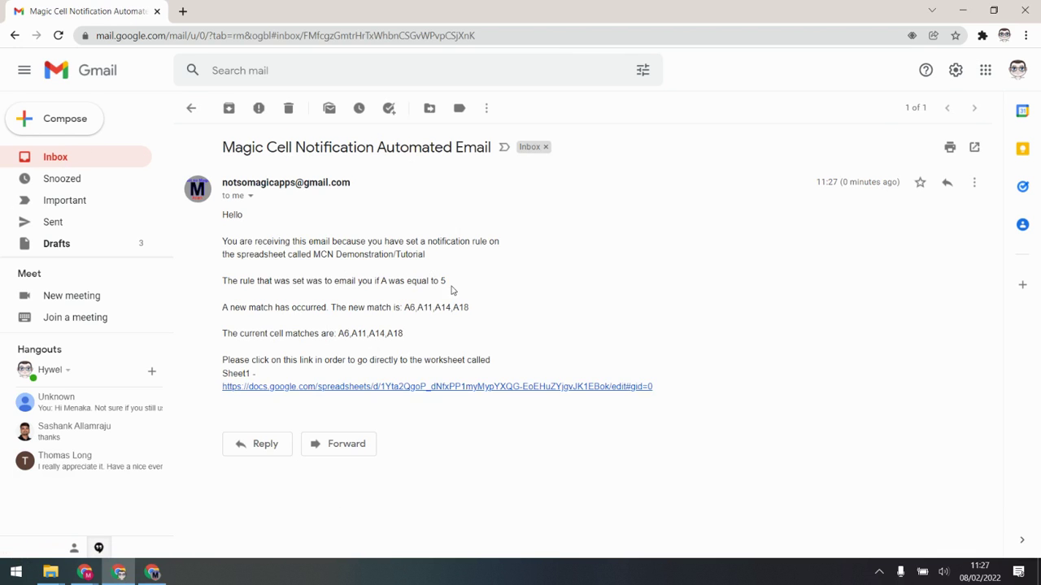
left_click_drag(474, 310, 360, 334)
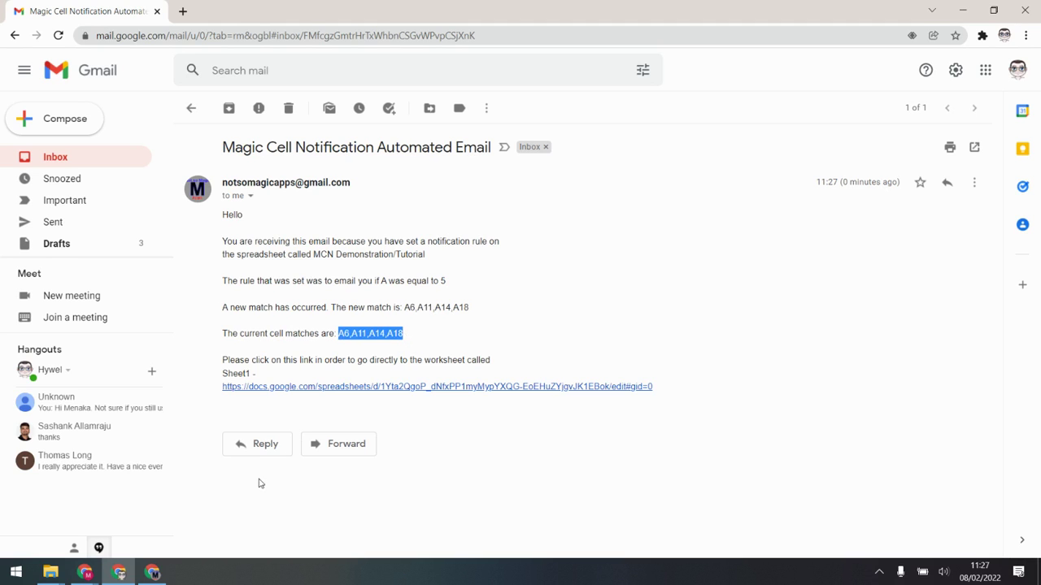
left_click(155, 573)
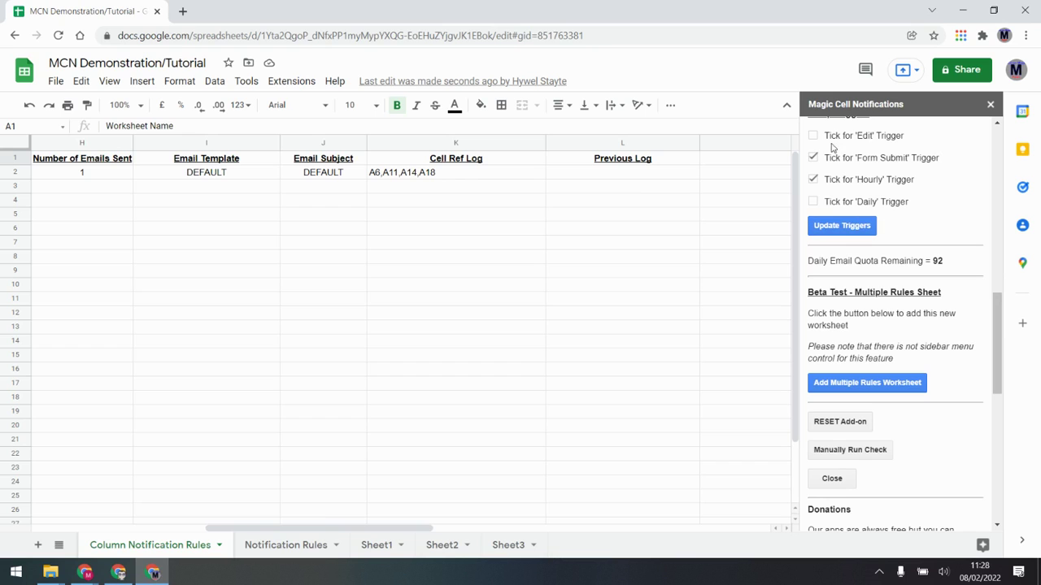
Step: Add the Edit trigger alongside Form Submit and Hourly, confirm the update, and show Sheet1
left_click(814, 135)
left_click(841, 230)
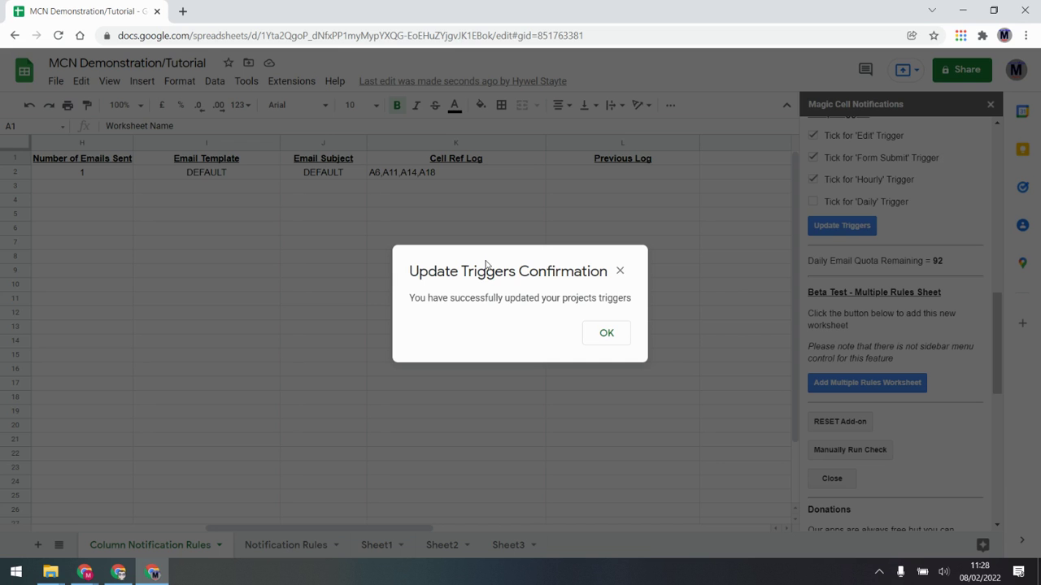
left_click(596, 331)
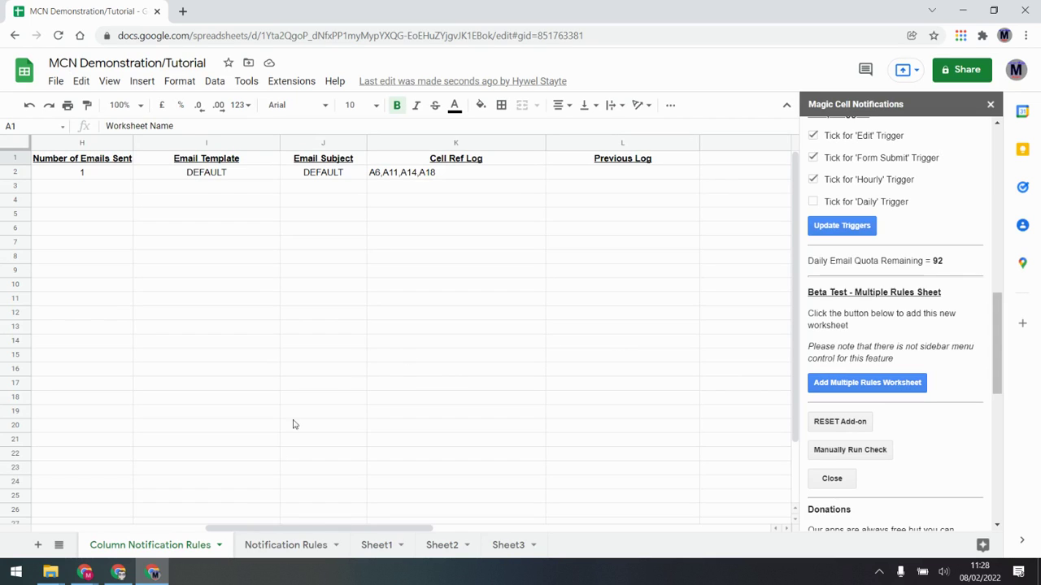
left_click(374, 546)
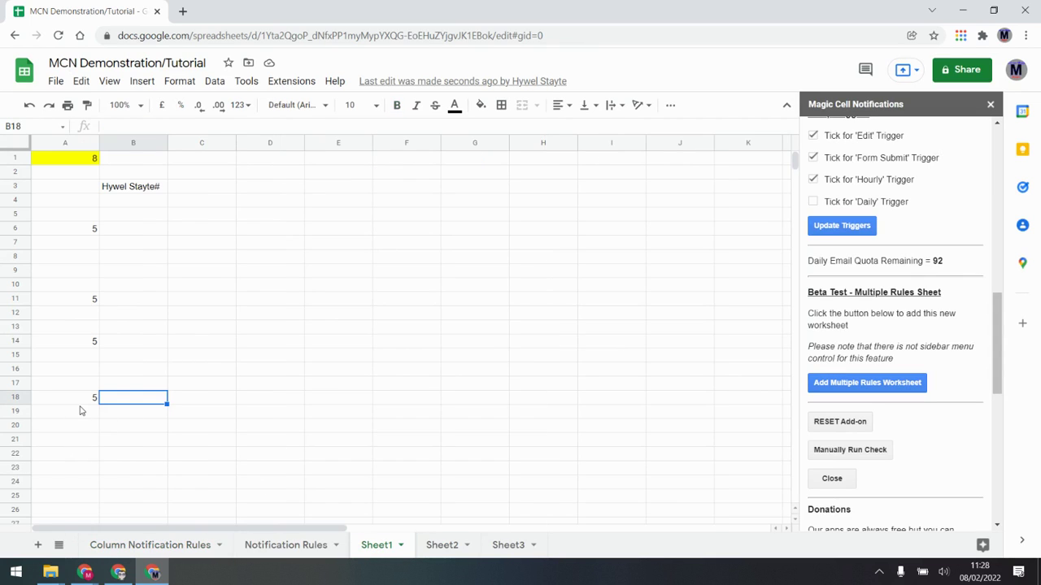
Step: Enter 5 in A21 and A24, then check the rule row shows 2 matches and 2 emails sent
left_click(68, 443)
type("5")
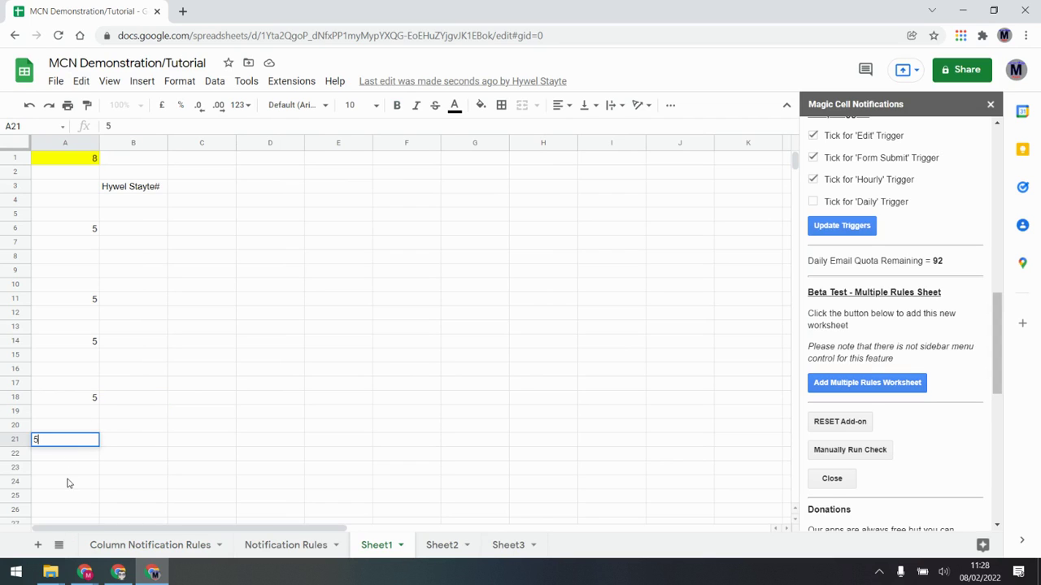
left_click(68, 482)
type("5")
key("Tab")
left_click(166, 545)
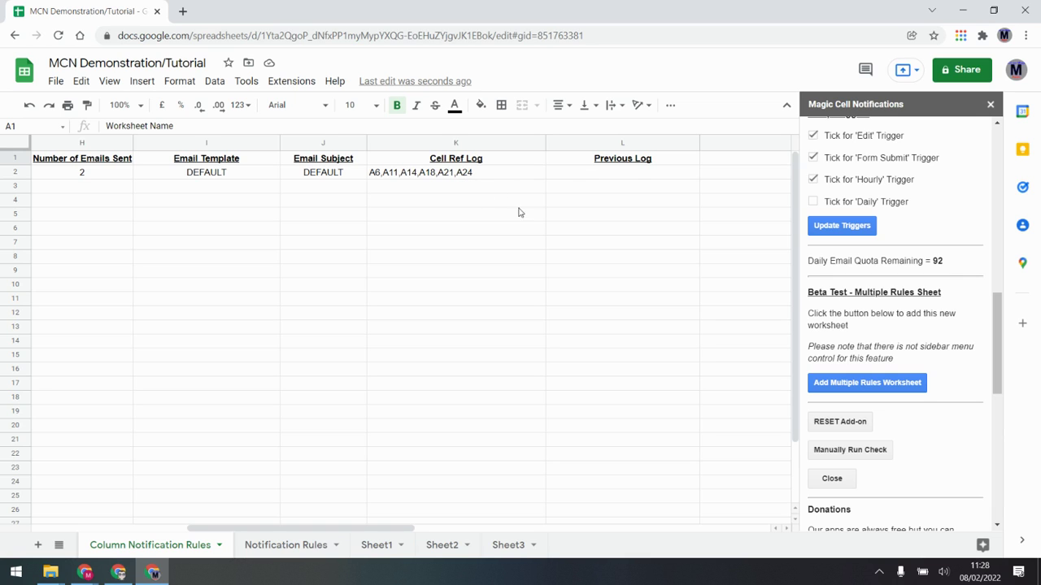
left_click_drag(394, 528, 349, 528)
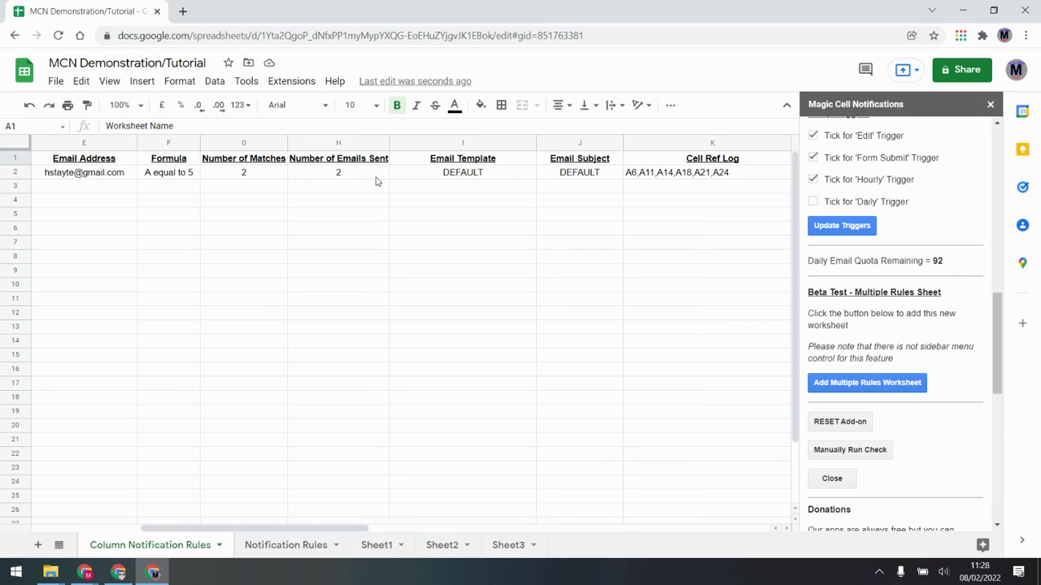
Step: Read both new Magic Cell emails, the newest listing A6,A11,A14,A18,A21,A24, then return to Sheets
mouse_move(119, 572)
left_click(110, 521)
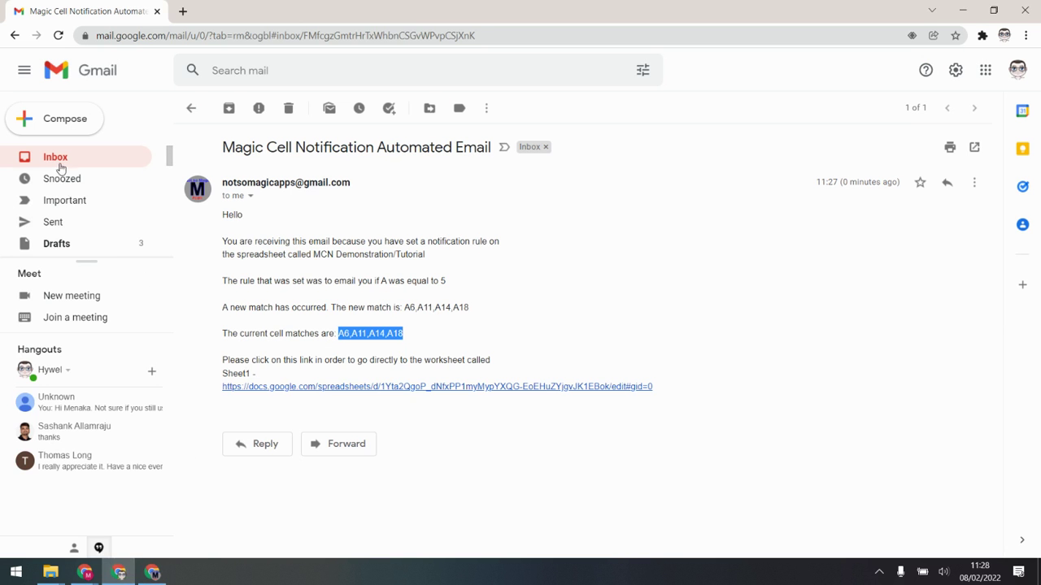
left_click(119, 162)
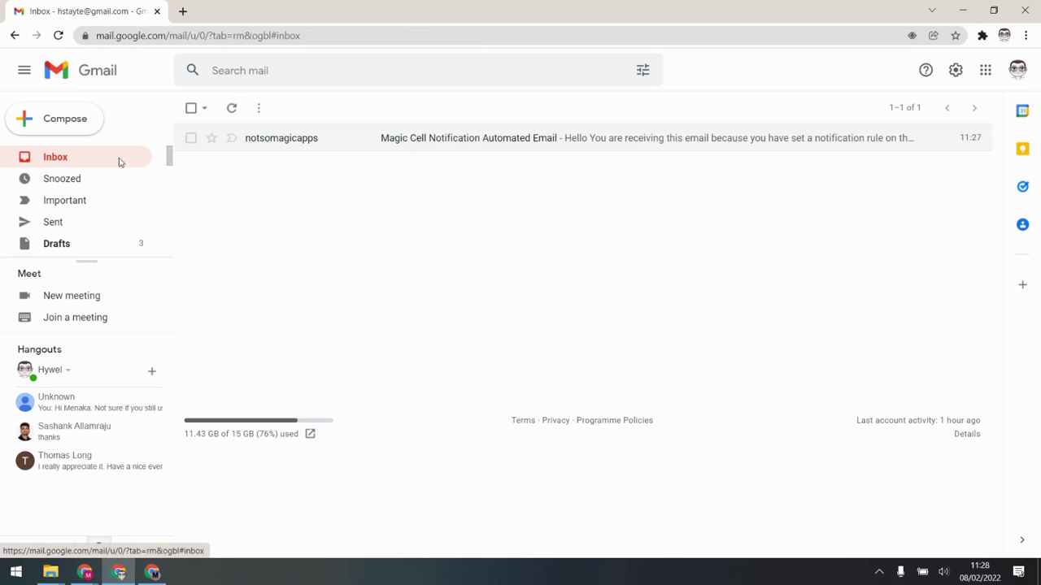
left_click(60, 157)
left_click(484, 167)
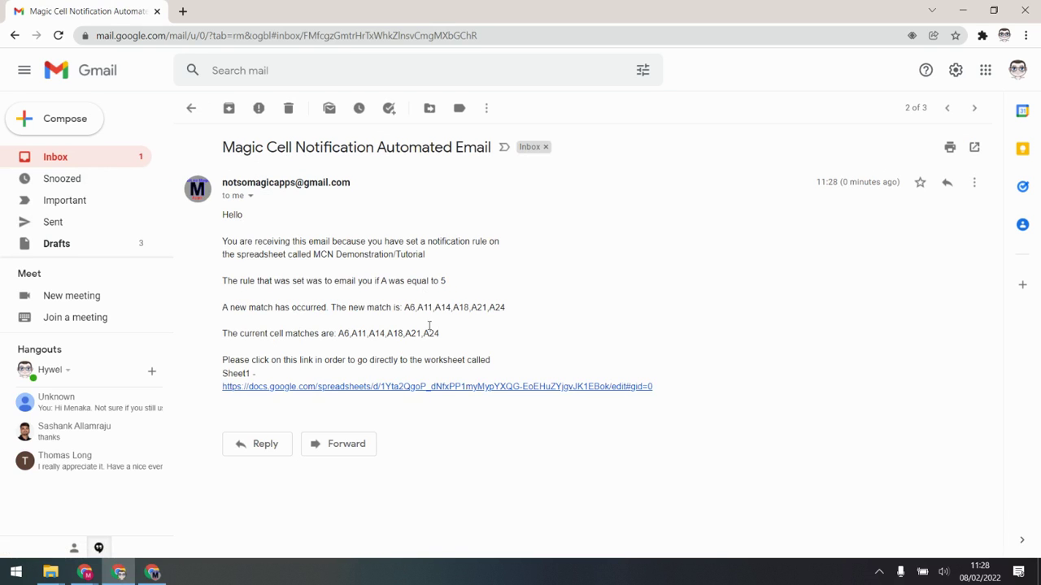
left_click(192, 108)
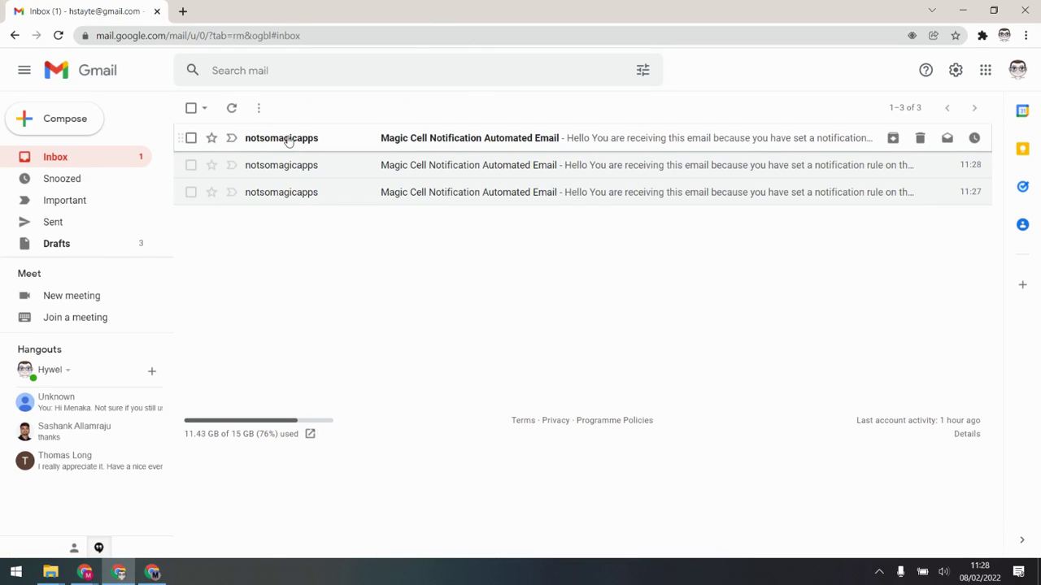
left_click(285, 140)
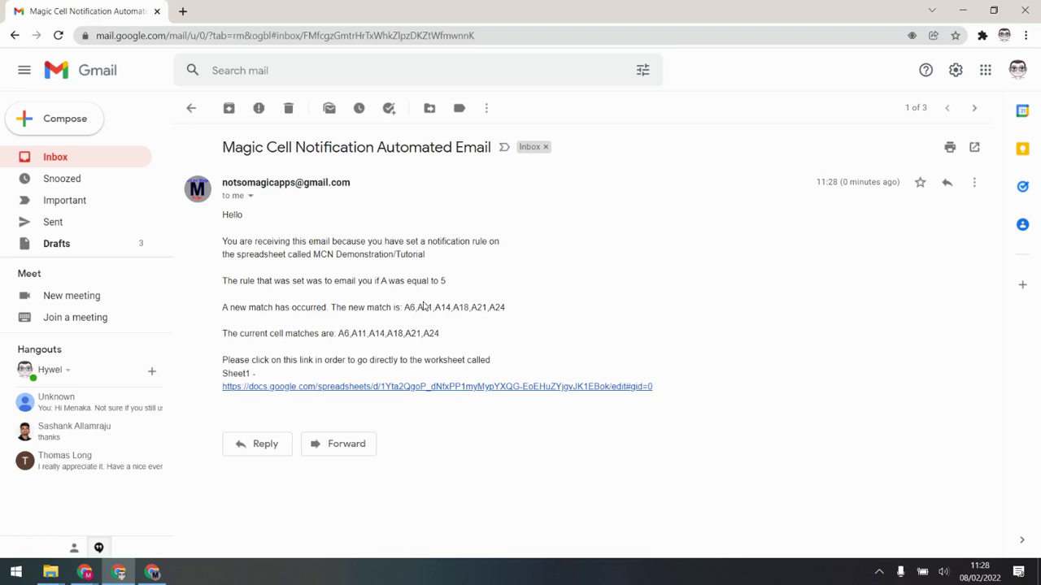
left_click(56, 159)
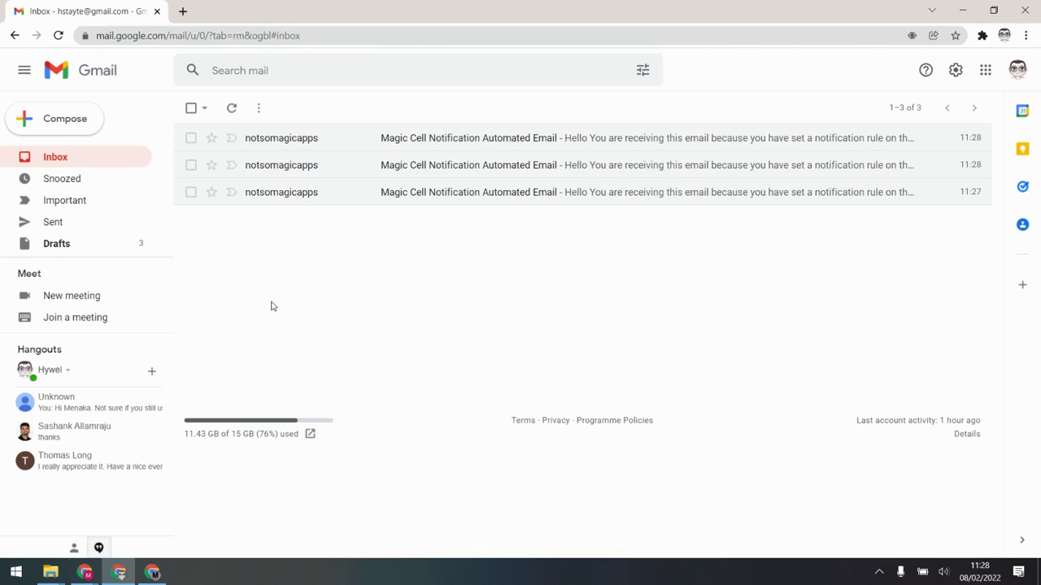
left_click(159, 576)
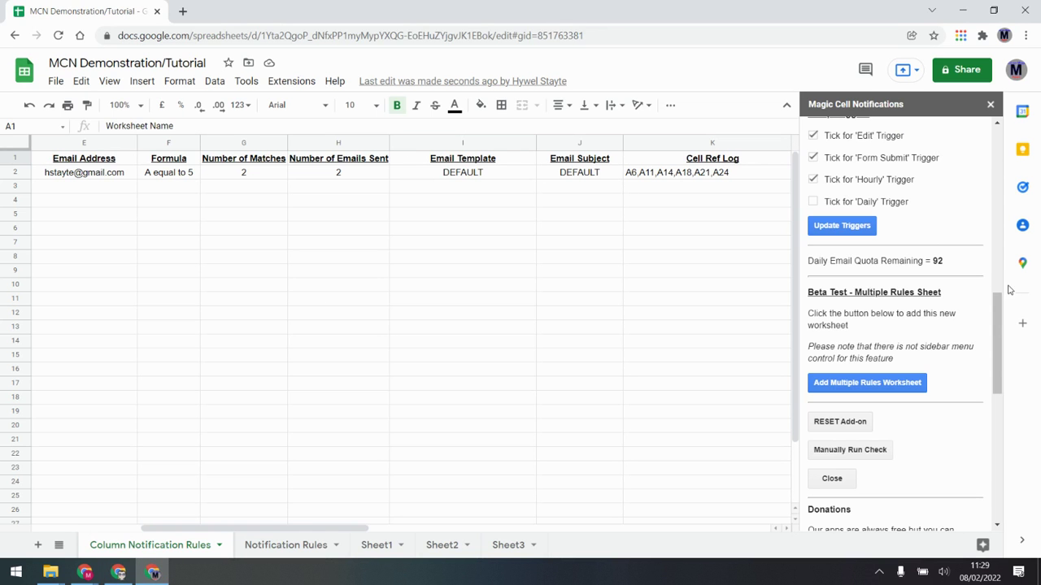
Step: Open the Magic Cell Notifications User Manual at Insert Fields and select the ${Column Values} code
left_click_drag(997, 341, 983, 160)
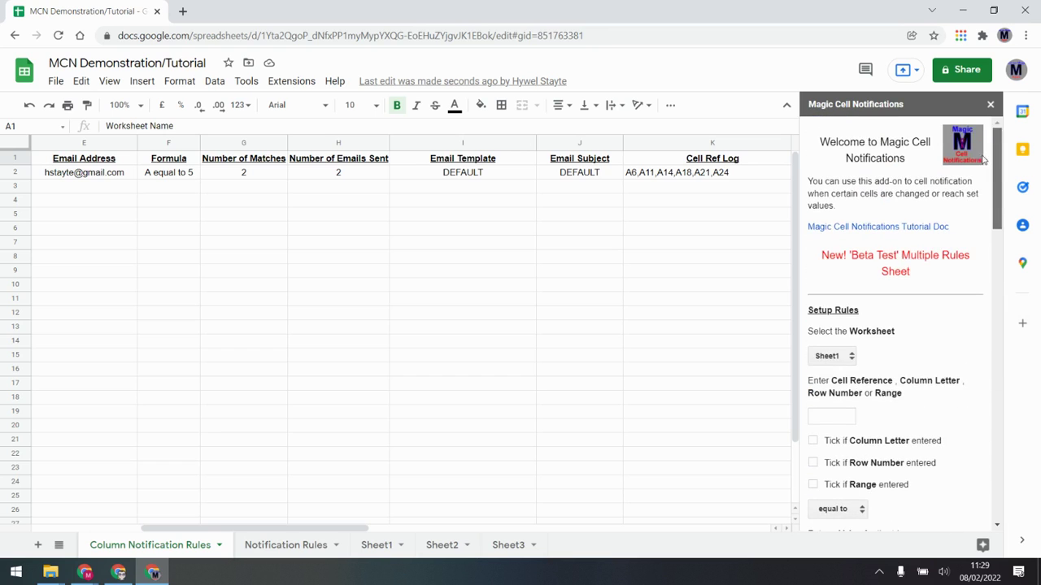
left_click(886, 228)
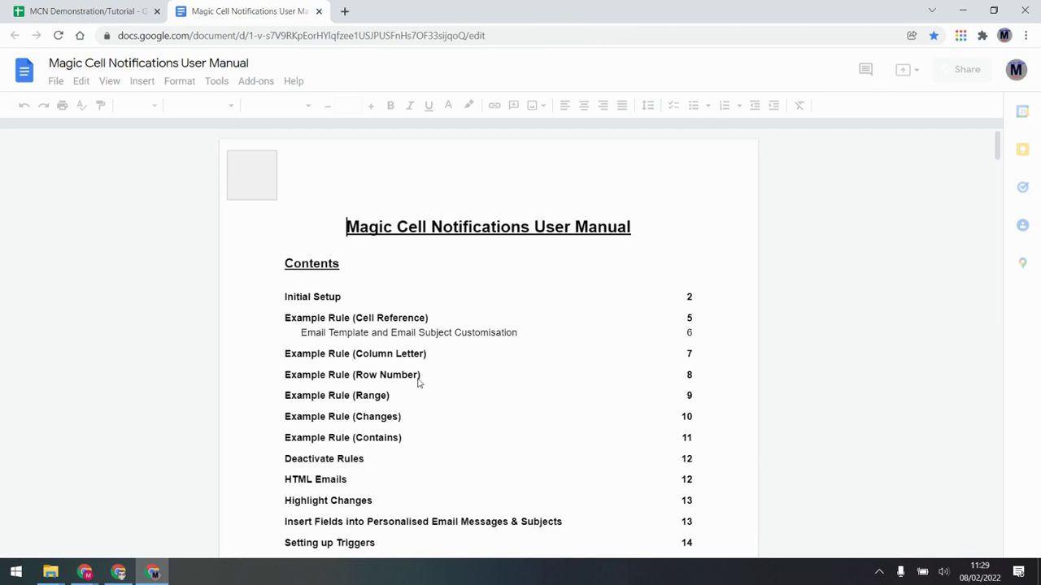
left_click(406, 541)
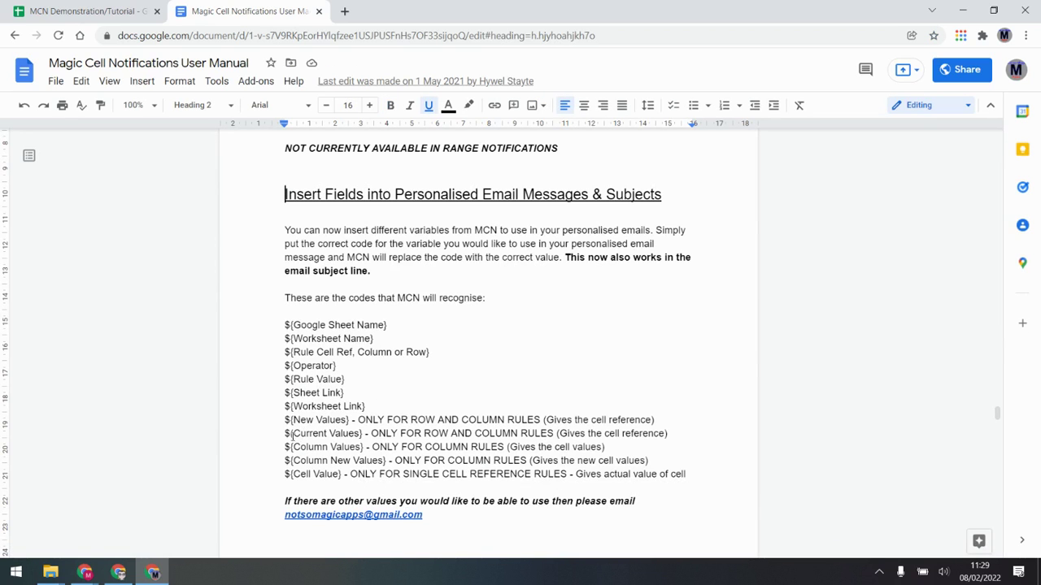
left_click_drag(286, 446, 367, 446)
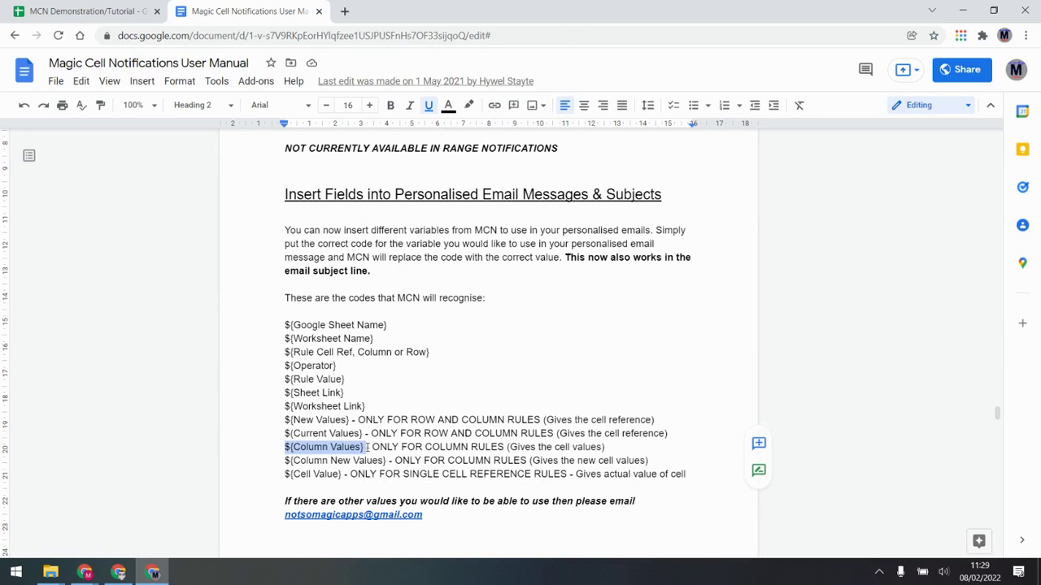
left_click_drag(285, 460, 393, 460)
left_click_drag(286, 446, 367, 447)
key("ctrl+c")
Step: Replace DEFAULT in Email Template cell I2 with the ${Column Values} code and start a second line
left_click(108, 10)
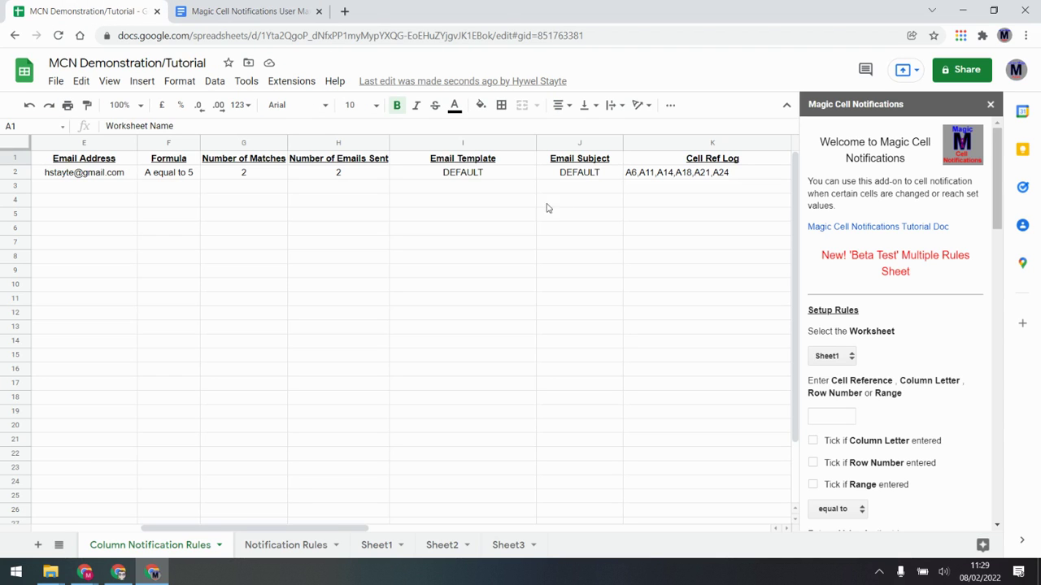
double_click(515, 173)
left_click_drag(491, 172, 398, 173)
key("ctrl+v")
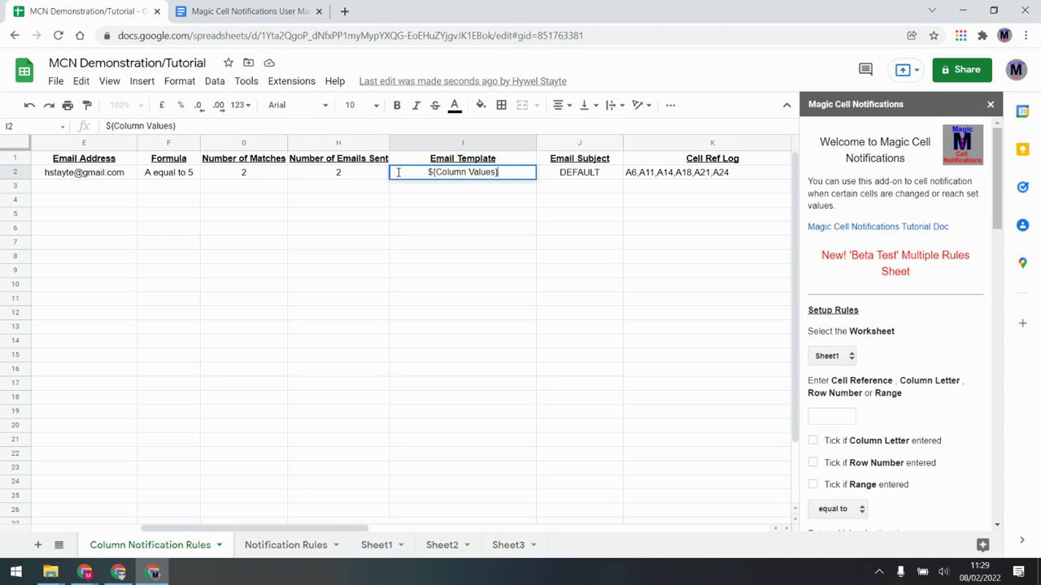
key("alt+Return")
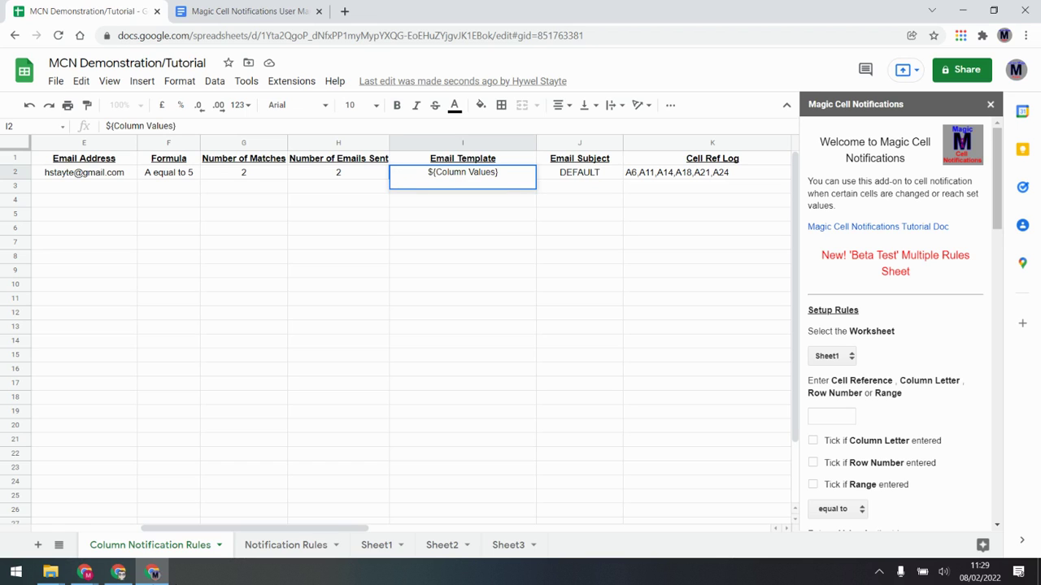
Step: Copy ${Column New Values} from the user manual onto I2's second line and finish the cell
key("ctrl+Tab")
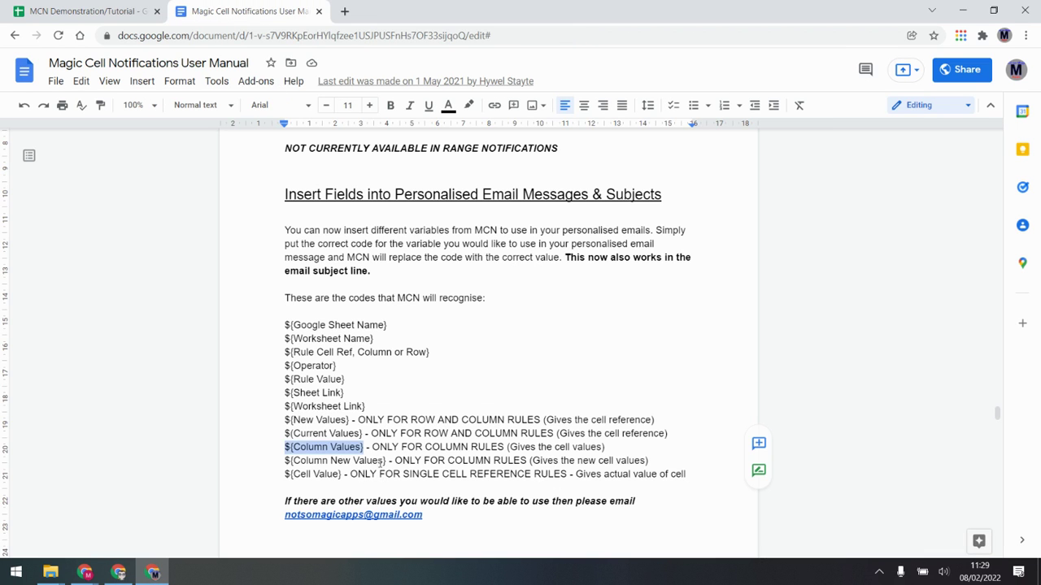
left_click_drag(387, 461, 274, 465)
key("ctrl+c")
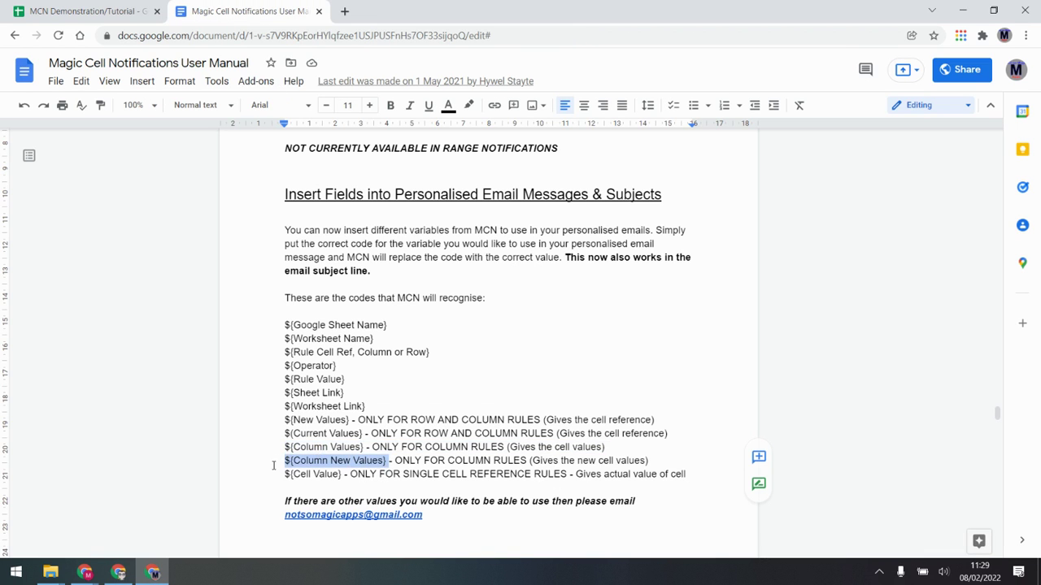
left_click(85, 572)
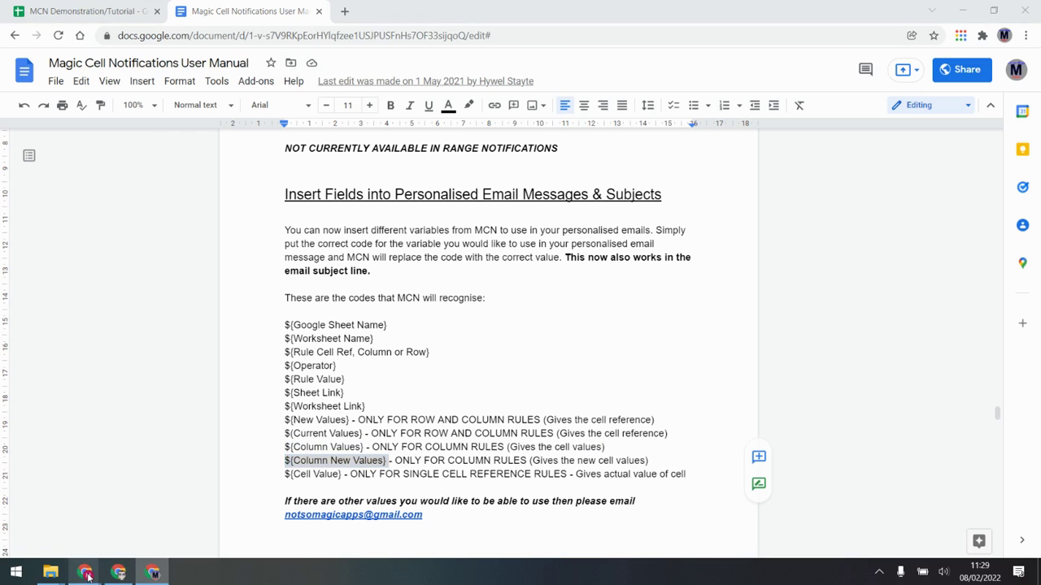
left_click(117, 573)
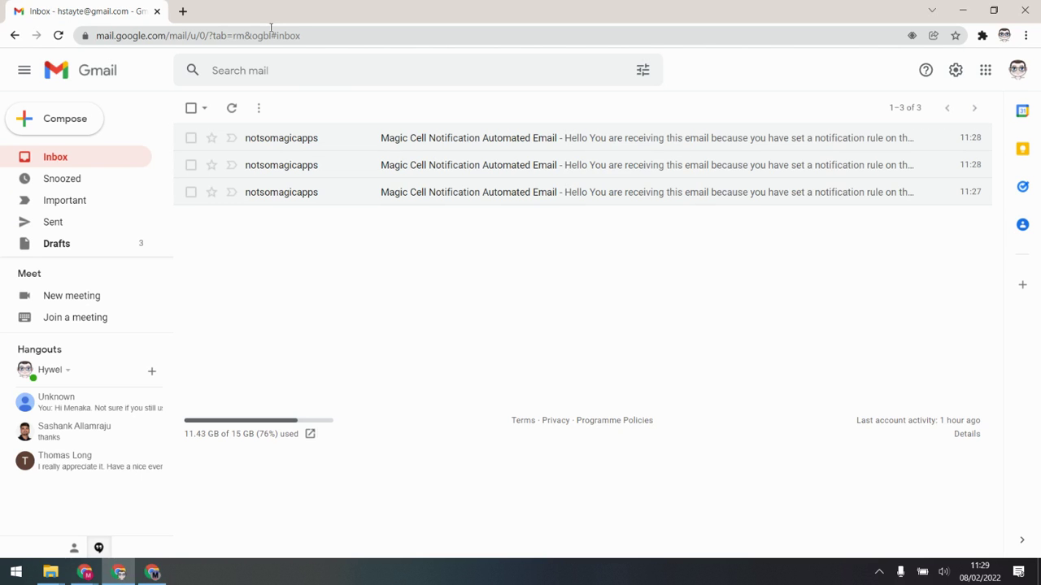
left_click(152, 572)
left_click(89, 10)
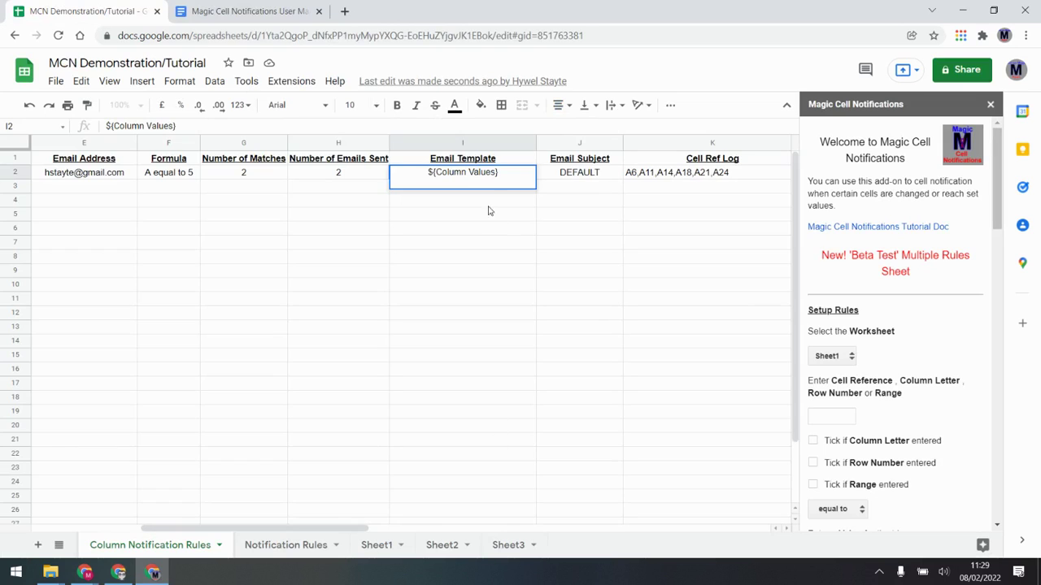
key("ctrl+v")
left_click(492, 237)
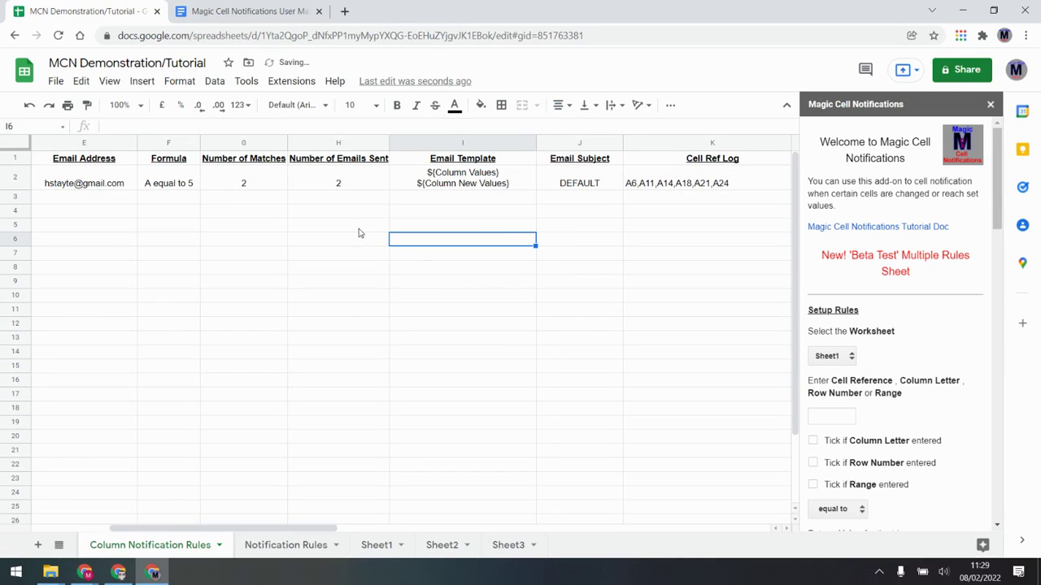
Step: Enter 5 in Sheet1 cell A16, then scroll the rules sheet to the Cell Ref Log and Previous Log columns
left_click(370, 546)
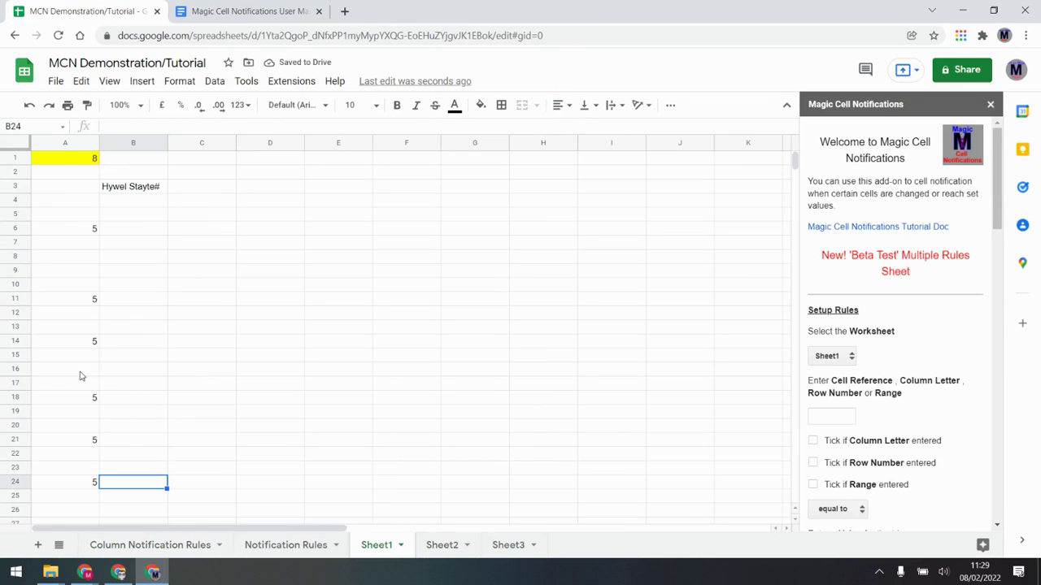
left_click(80, 372)
type("5")
left_click(198, 360)
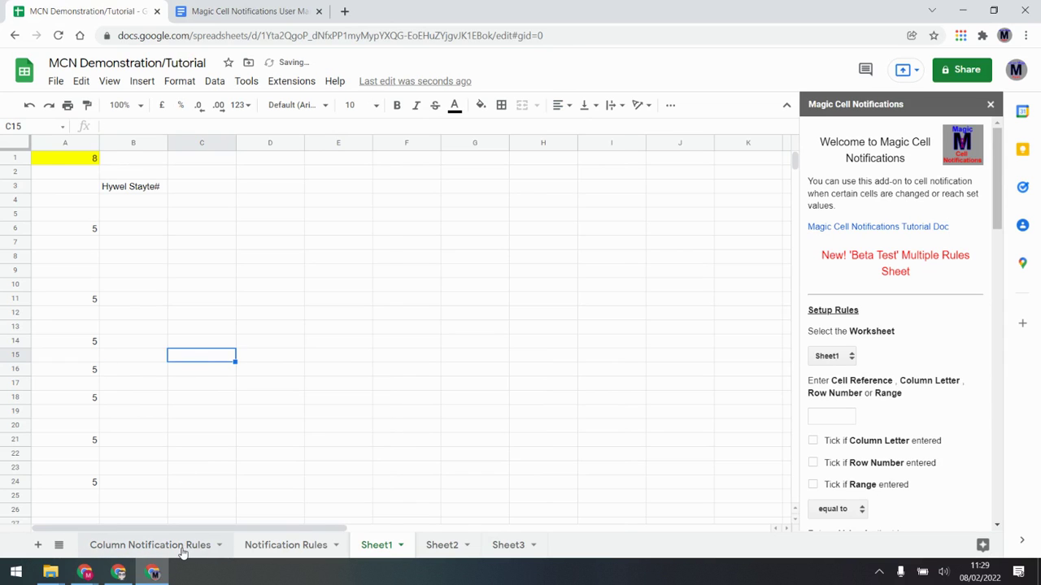
left_click(178, 552)
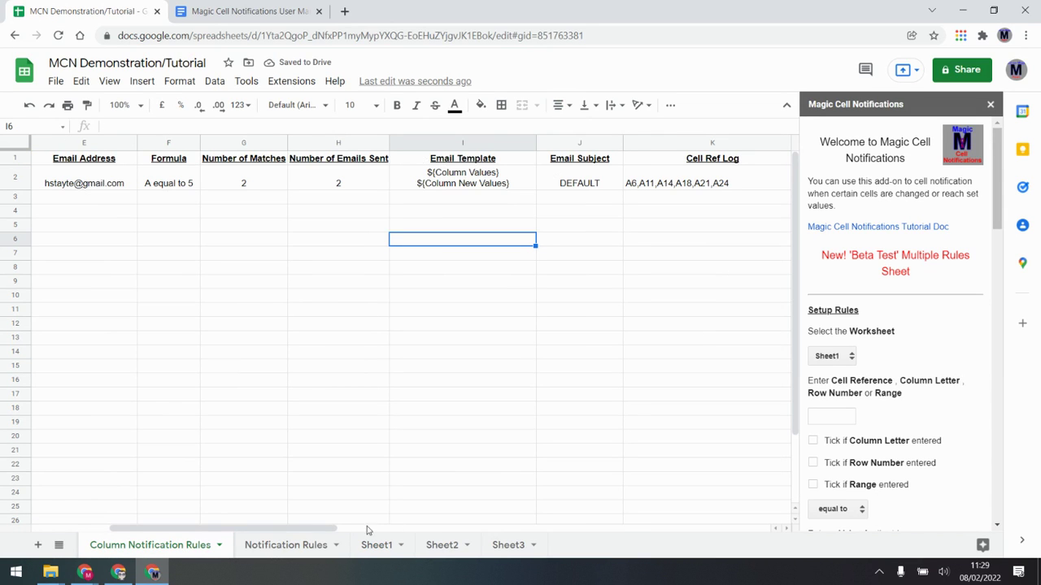
left_click_drag(325, 530, 410, 530)
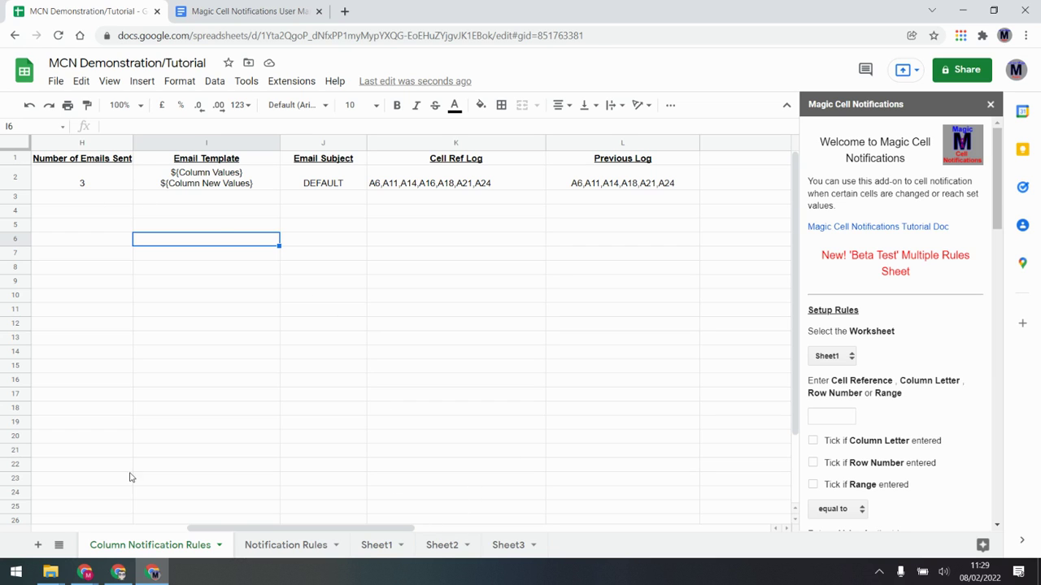
Step: Refresh Gmail and read the newest notification email, whose body shows 5,5,5,5,5,5,5 then 5
left_click(117, 572)
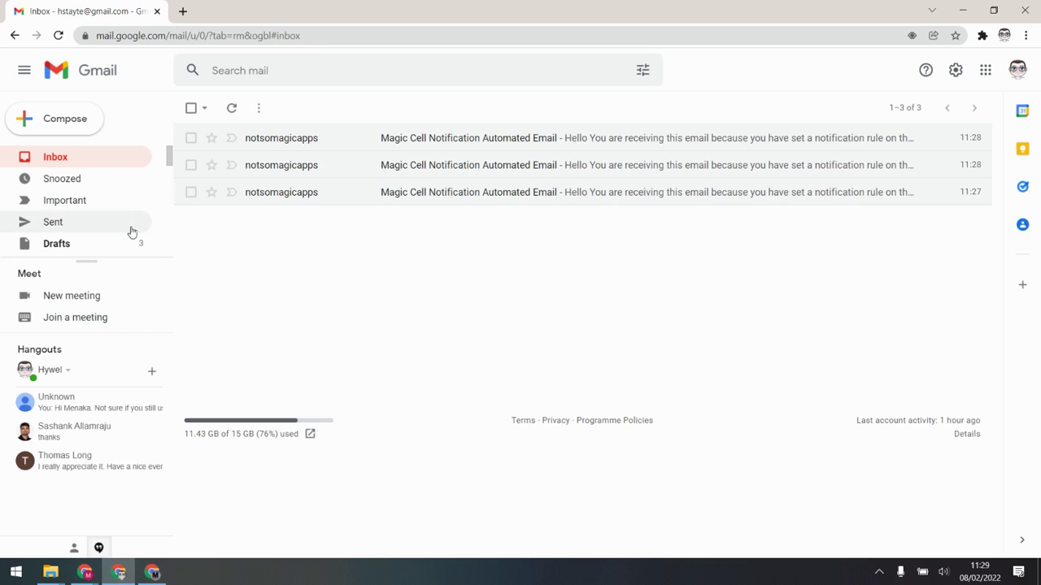
left_click(65, 158)
left_click(500, 140)
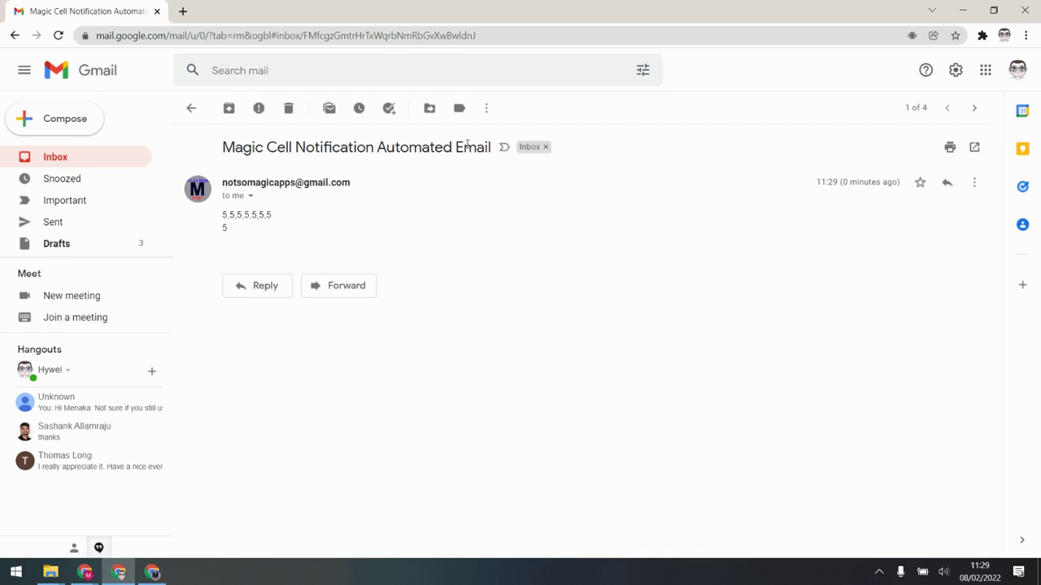
double_click(225, 227)
left_click(222, 337)
left_click_drag(274, 216, 224, 214)
left_click(235, 228)
left_click(153, 574)
left_click(244, 11)
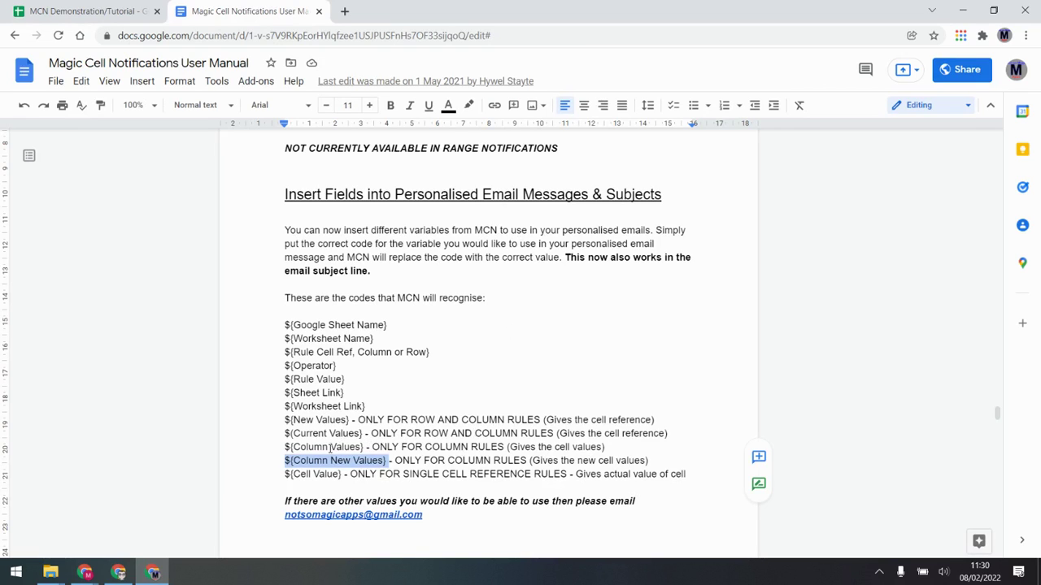
Step: Highlight the ${New Values} and ${Current Values} codes and the cell-reference note in the manual
left_click(334, 419)
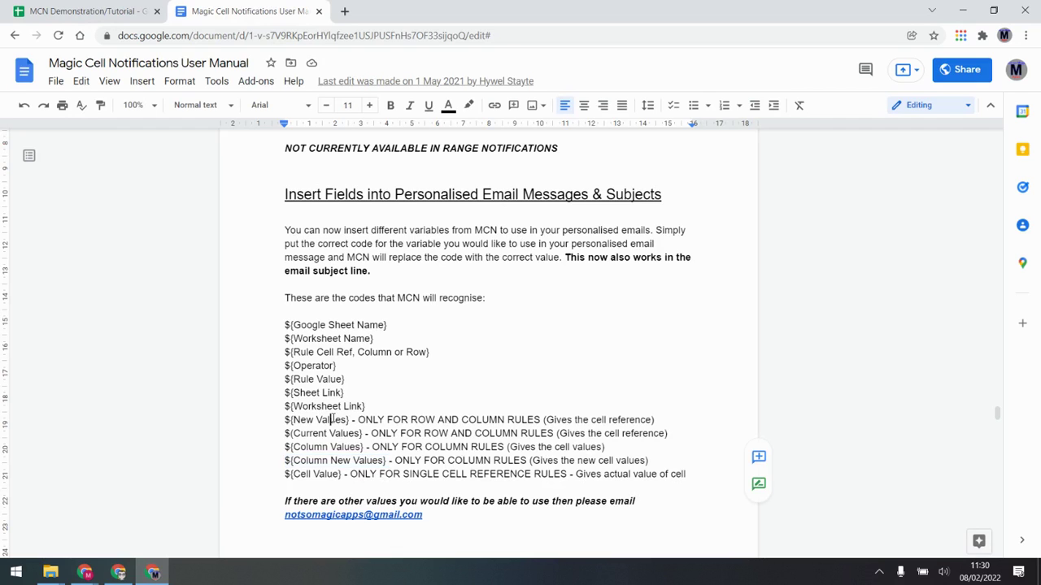
double_click(329, 419)
double_click(343, 434)
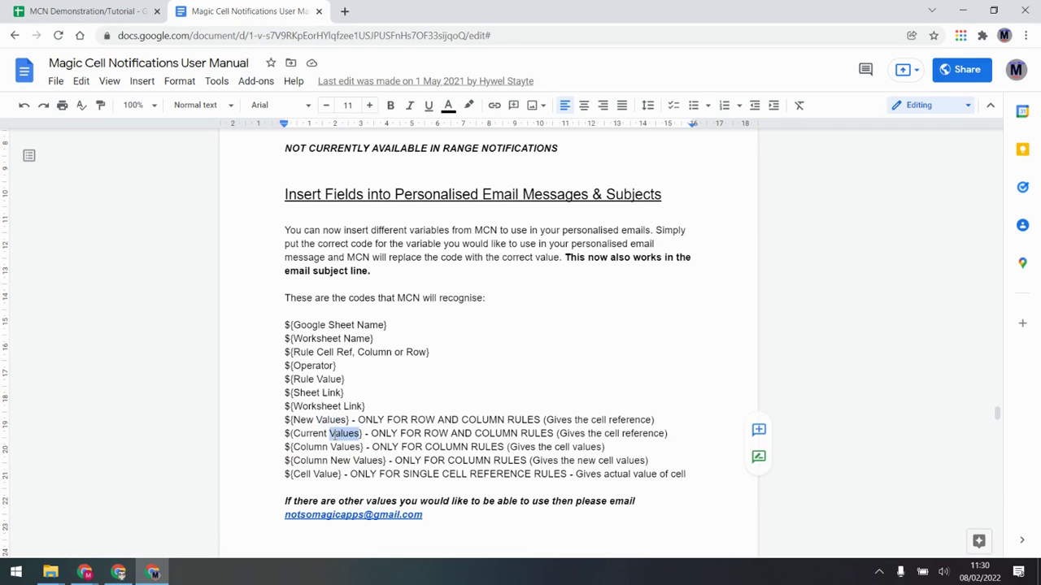
left_click_drag(668, 433, 546, 433)
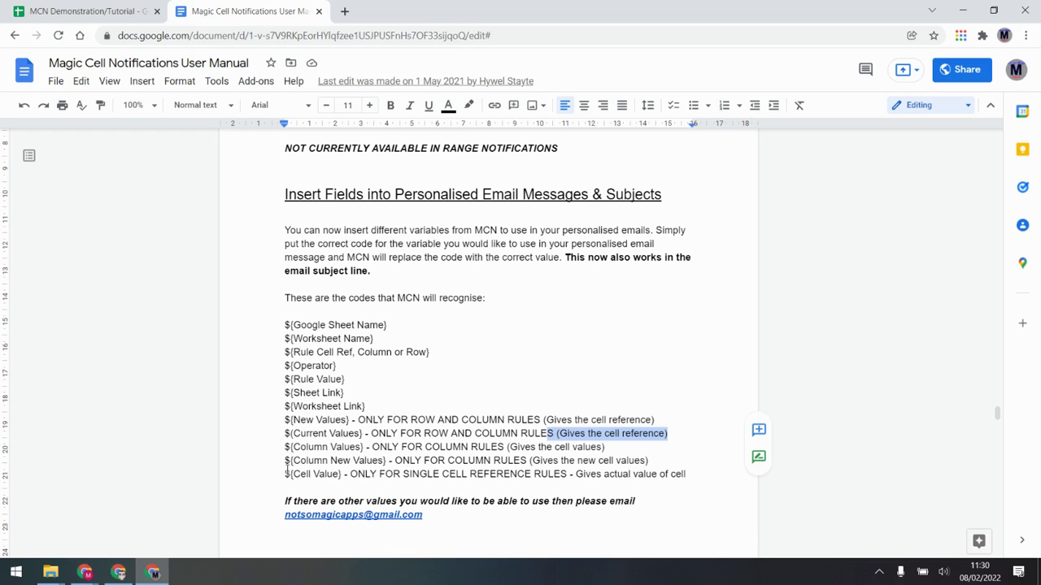
Step: Scroll to column V to confirm Column Values holds 5,5,5,5,5,5,5, then scroll back to column A
left_click(142, 10)
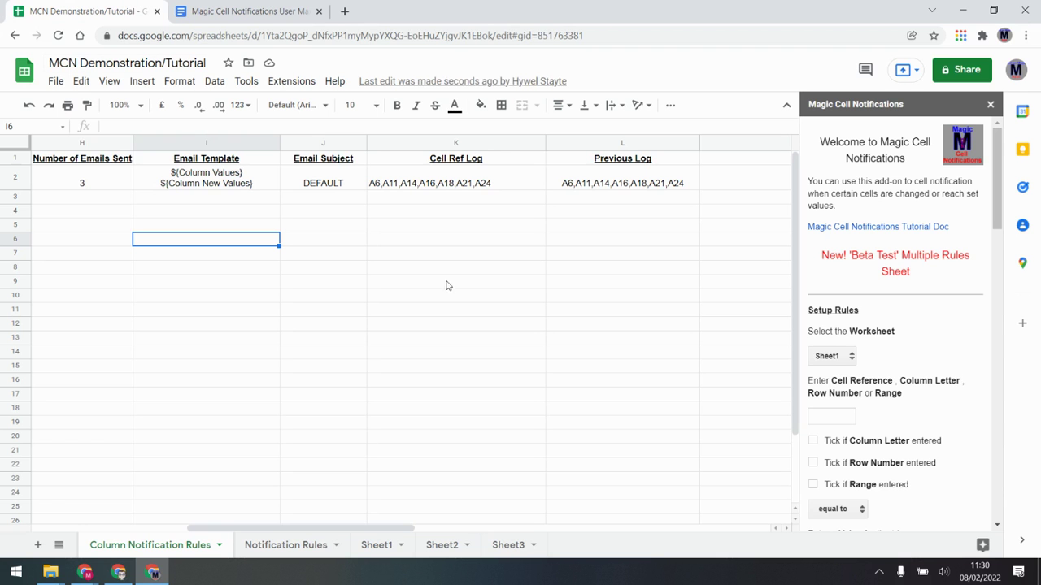
left_click_drag(400, 523, 709, 512)
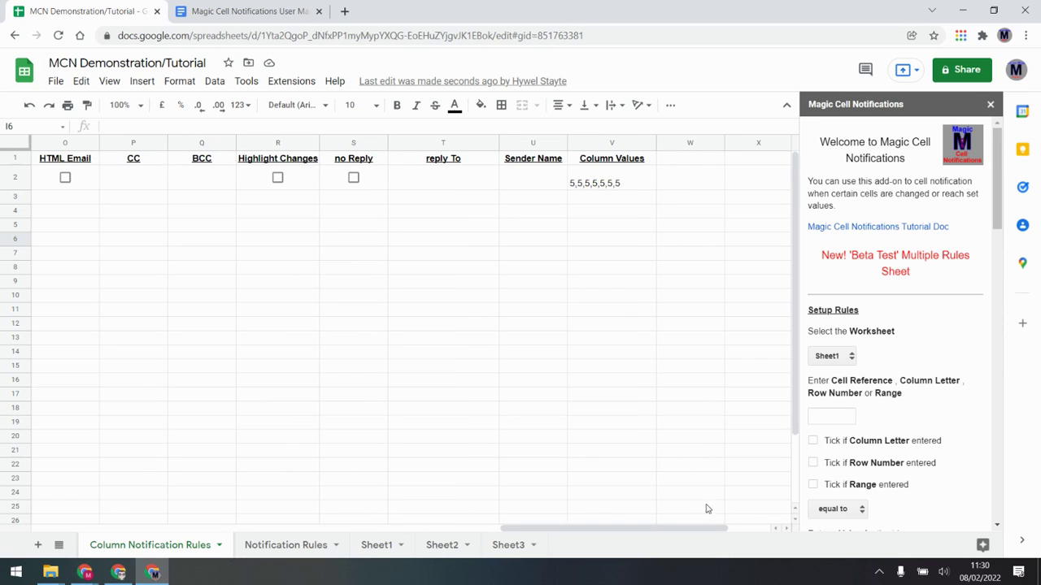
left_click(636, 142)
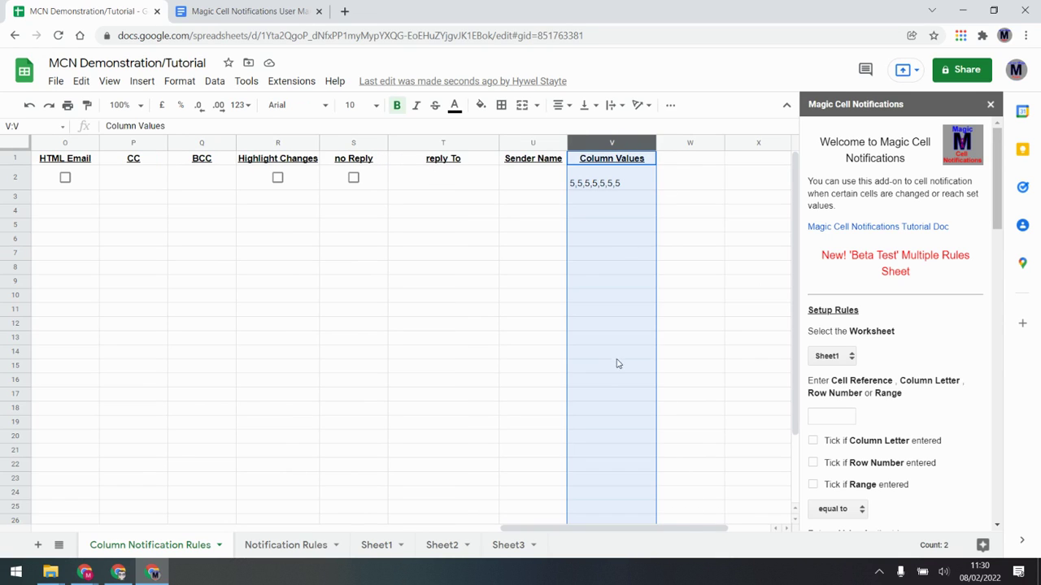
left_click(609, 230)
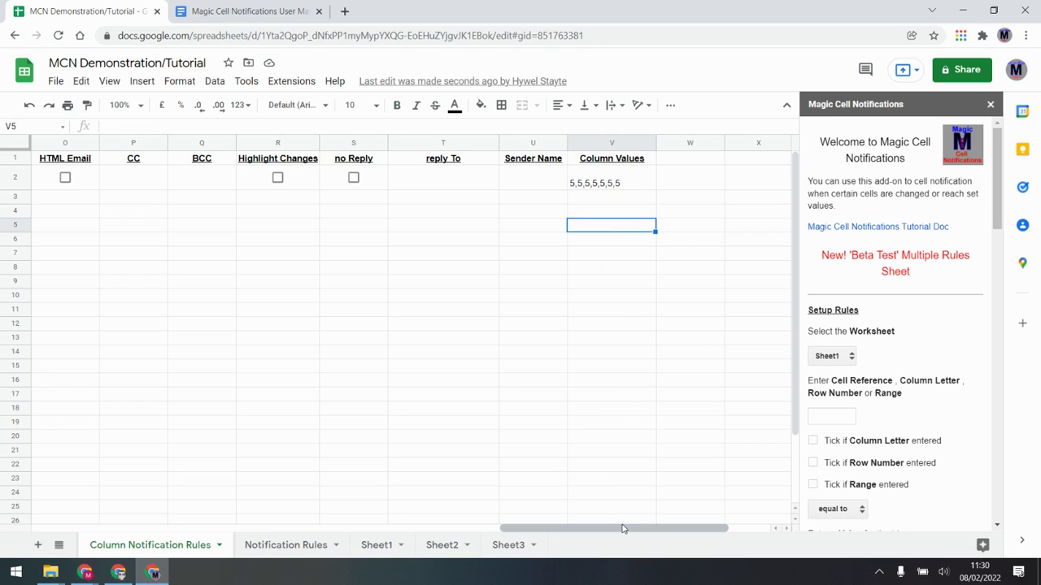
left_click_drag(625, 528, 98, 530)
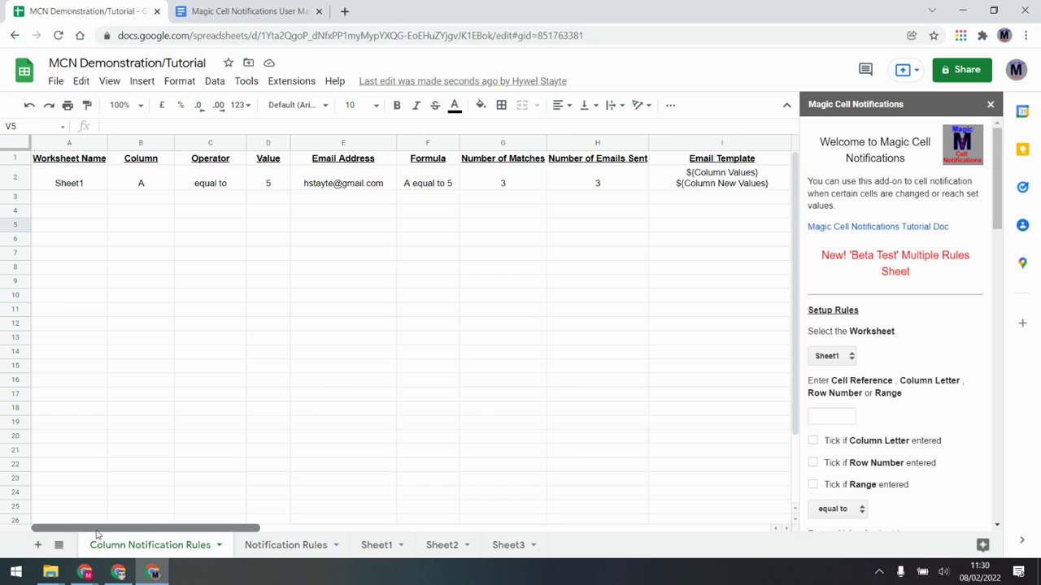
Step: Add a rule for Sheet1 row 5 equal to 7 with the notification email, accepting the new rules sheet
left_click(842, 409)
type("5")
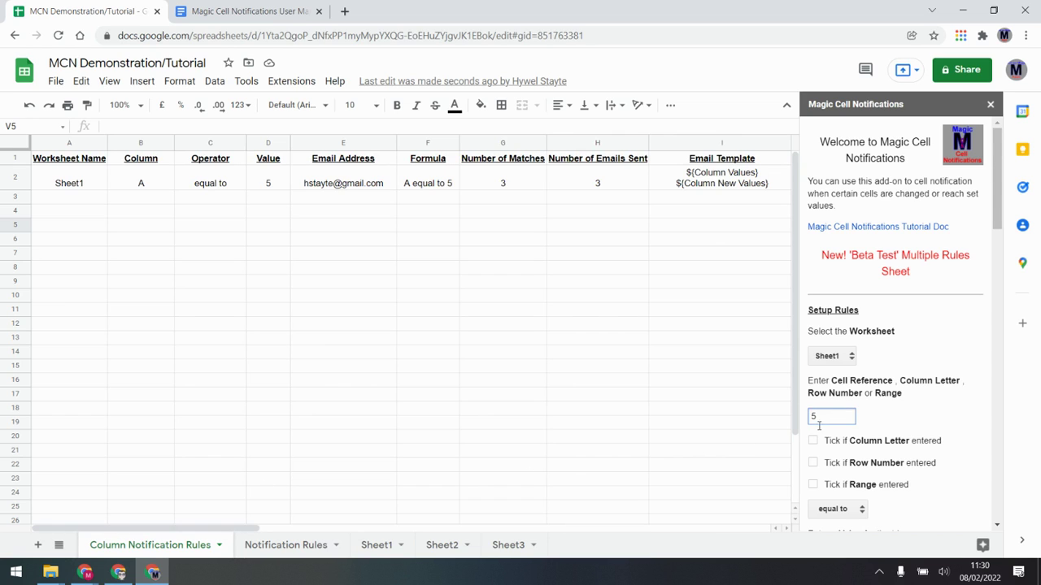
left_click(813, 463)
scroll(842, 474, "down", 3)
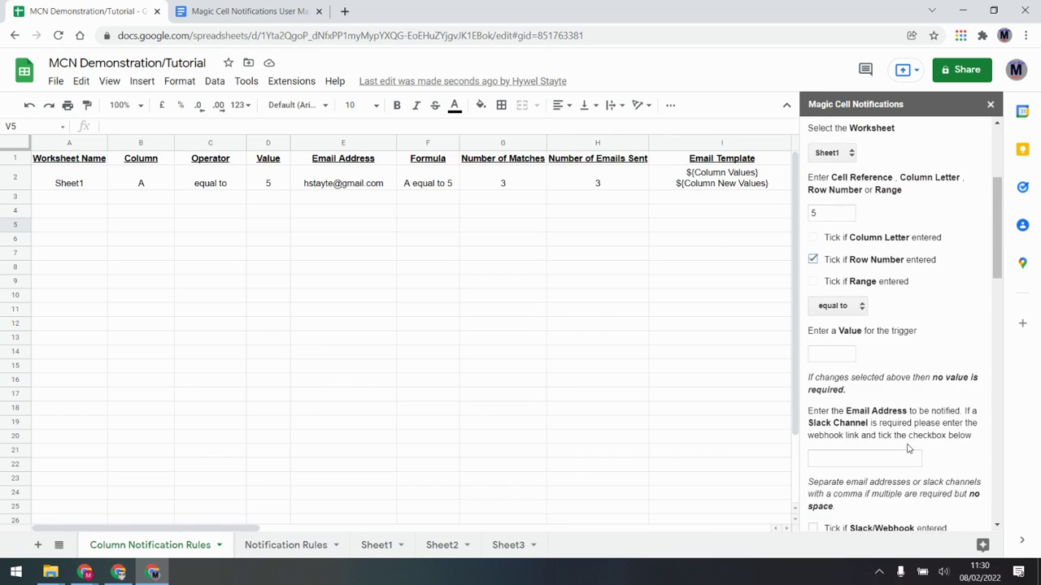
left_click(830, 359)
left_click(862, 460)
left_click(853, 483)
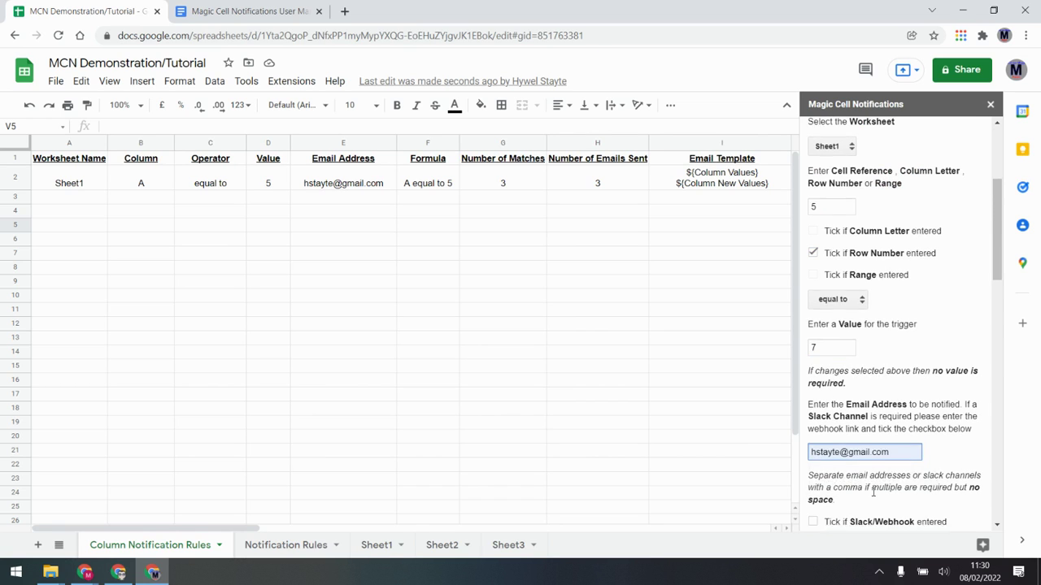
scroll(846, 443, "down", 2)
left_click(831, 416)
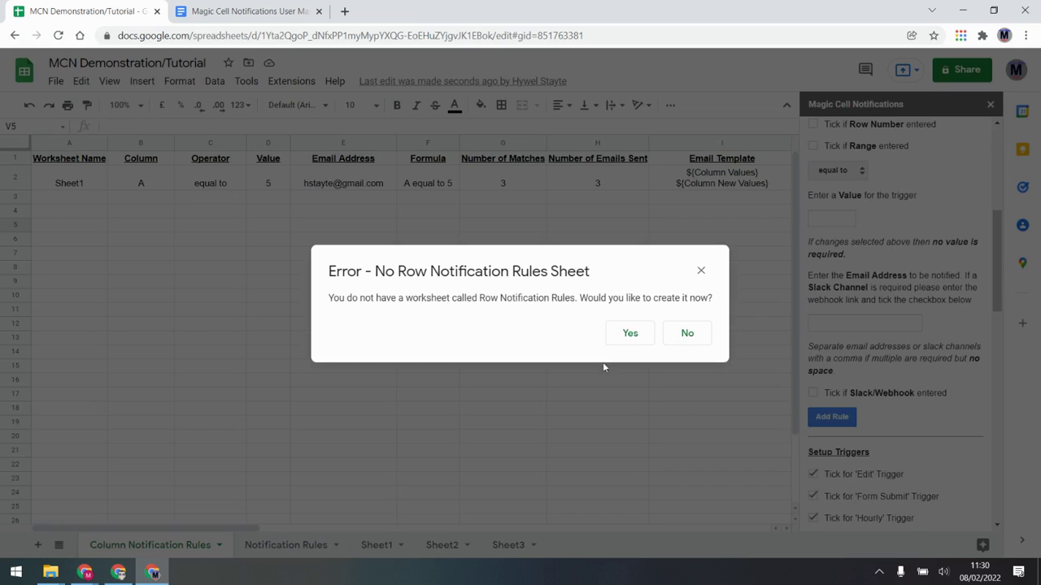
left_click(630, 335)
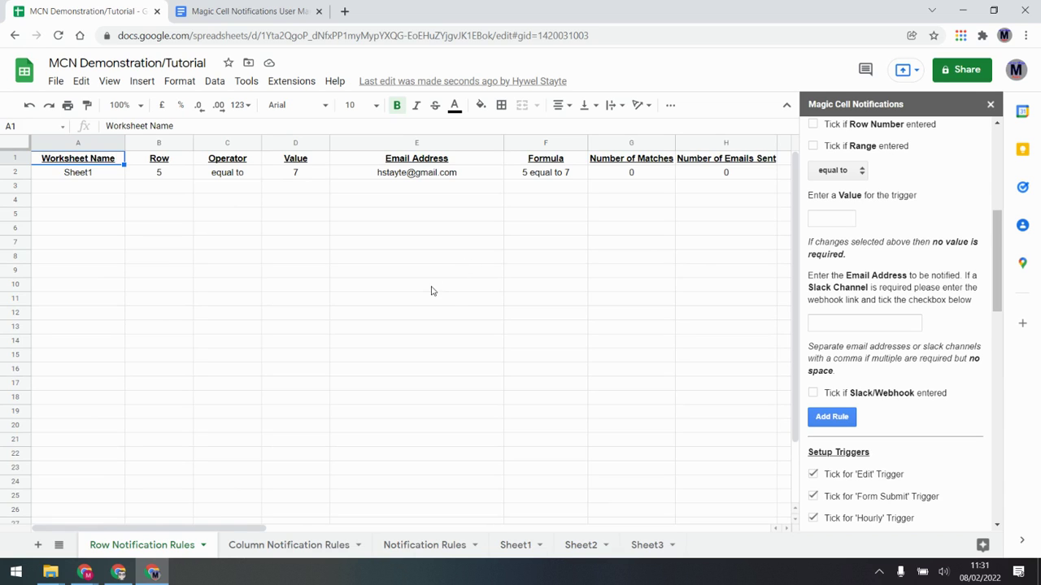
Step: Enter A1:A8 as the Cell Reference and tick 'Tick if Range entered'
scroll(873, 250, "up", 4)
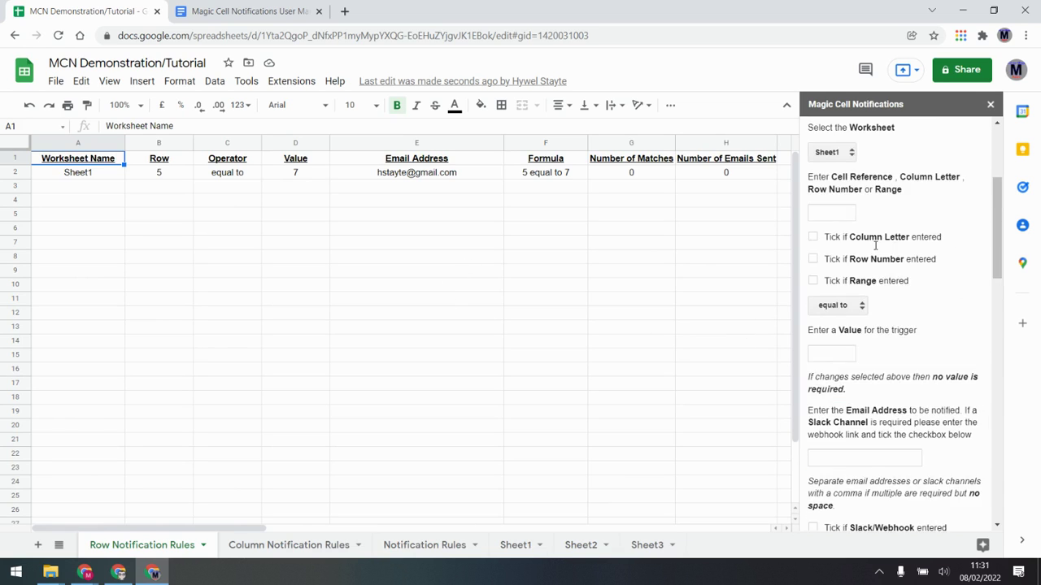
left_click(835, 349)
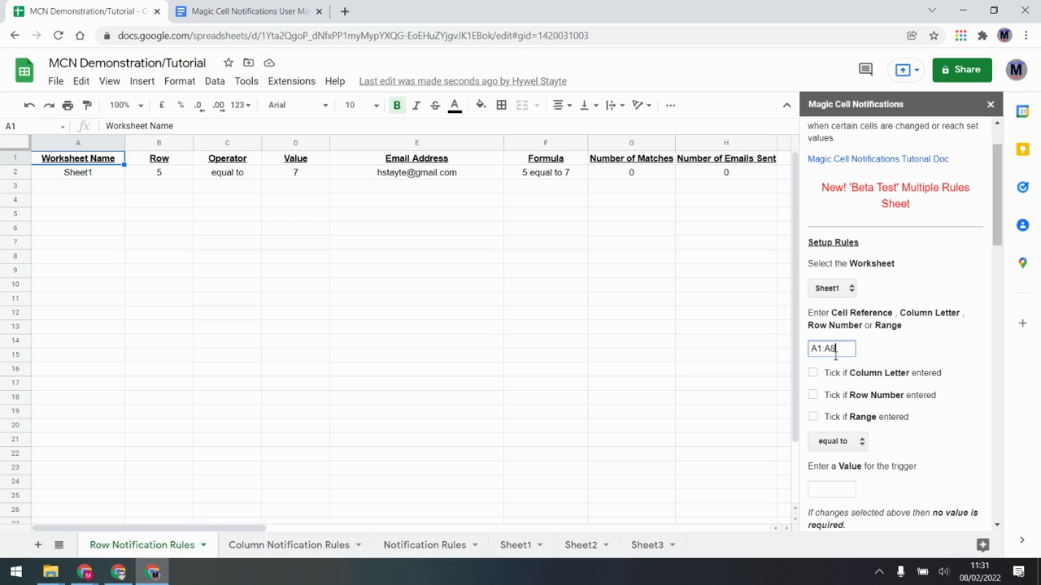
left_click(813, 416)
Step: Rename the Notification Rules sheet tab by appending 1, making it Notification Rules1
left_click(474, 545)
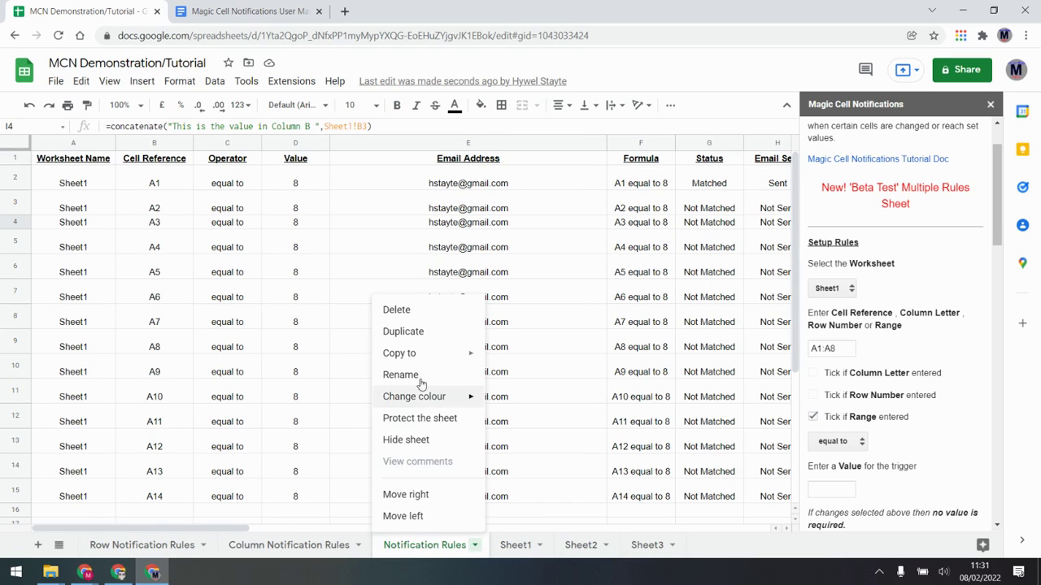
left_click(423, 374)
left_click(476, 545)
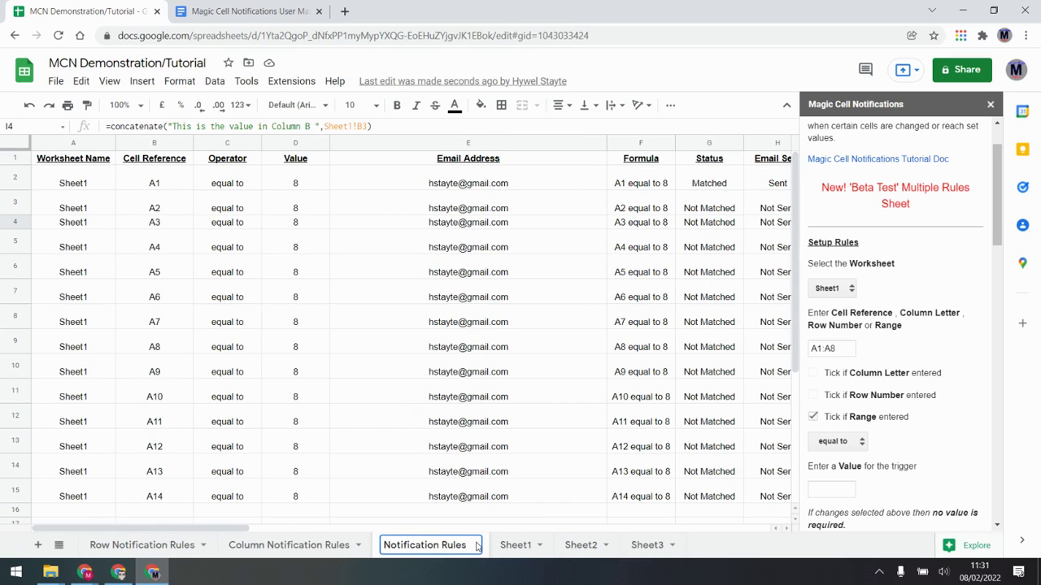
type("1")
key("Return")
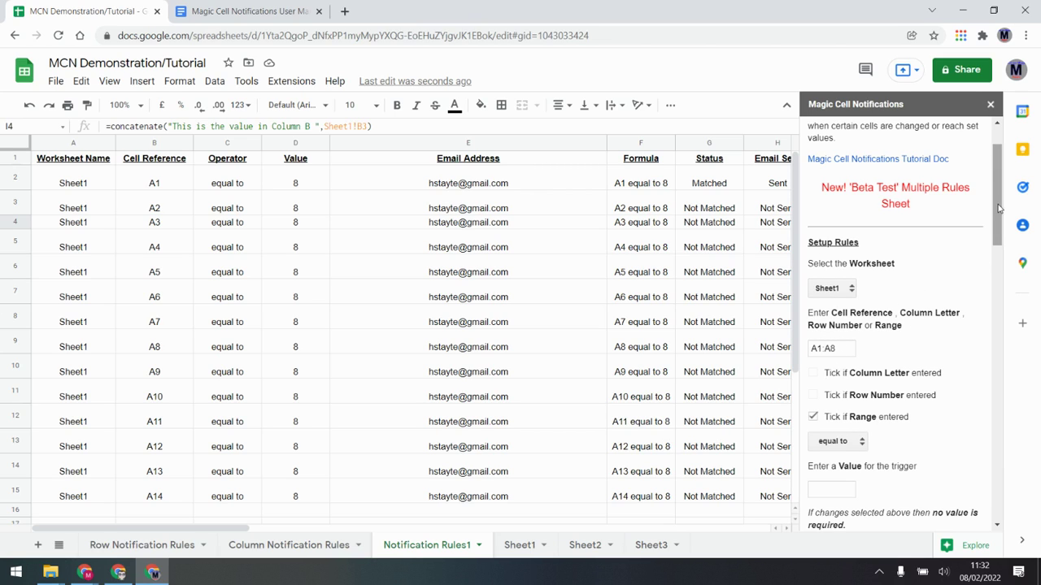
Step: Scroll the add-on sidebar to Setup Triggers and Beta Test, showing 92 emails left today
scroll(993, 228, "down", 1)
left_click_drag(993, 229, 980, 362)
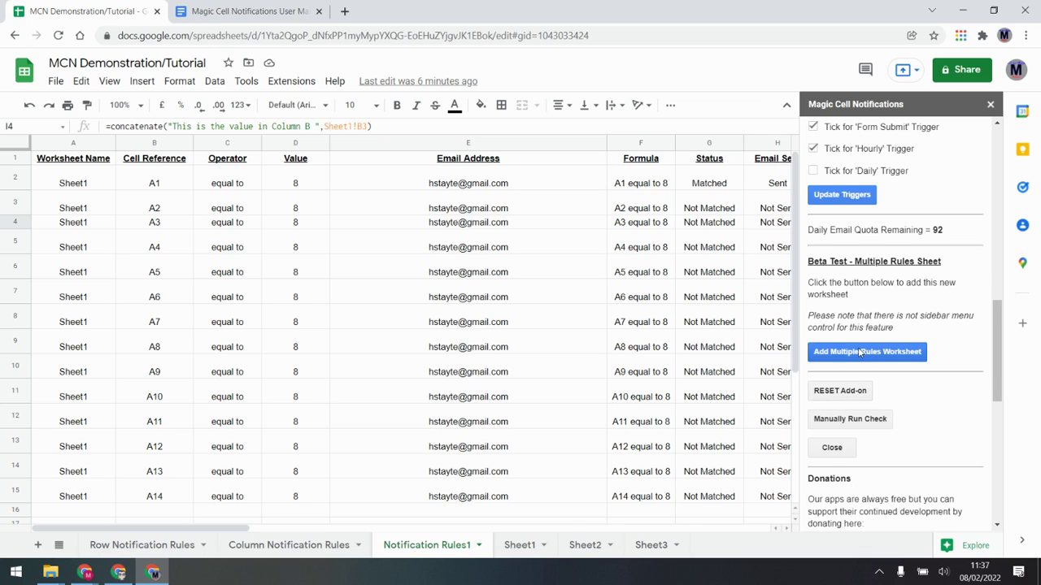
Step: Scroll the sidebar to its bottom, past Donations and the G Suite teacher's guide advert
scroll(855, 240, "up", 2)
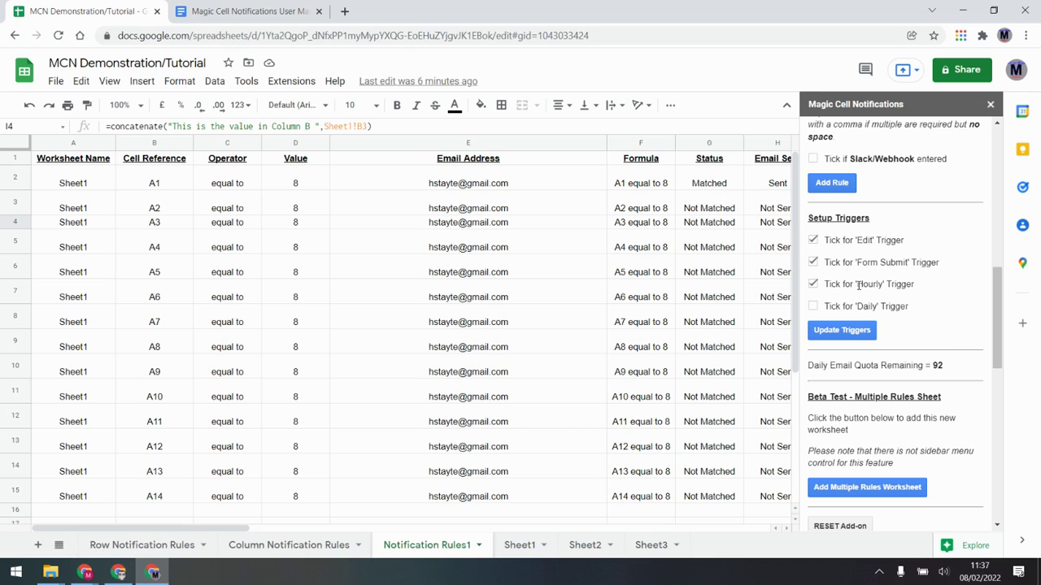
scroll(859, 283, "down", 2)
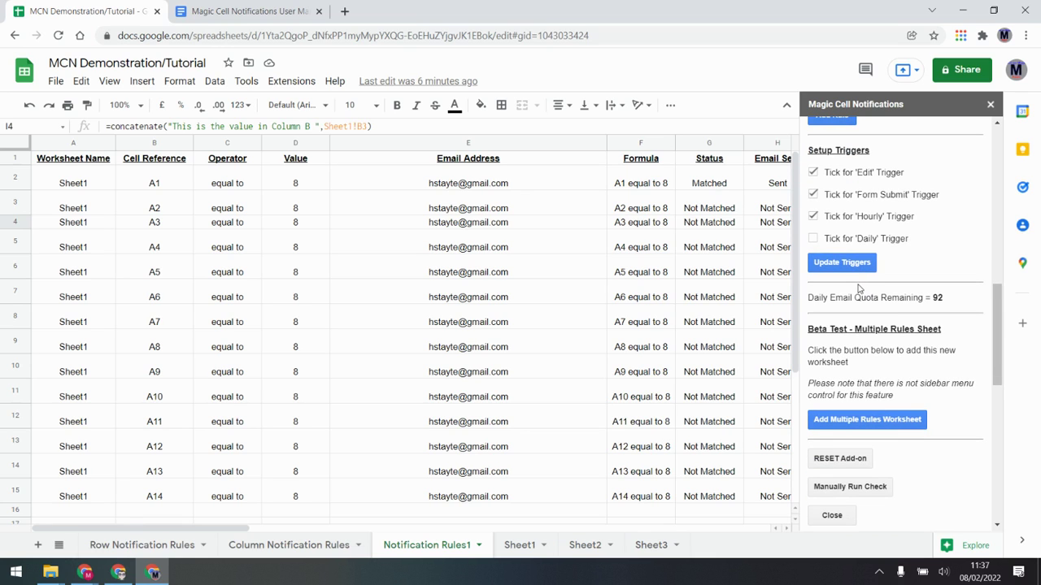
scroll(816, 358, "down", 4)
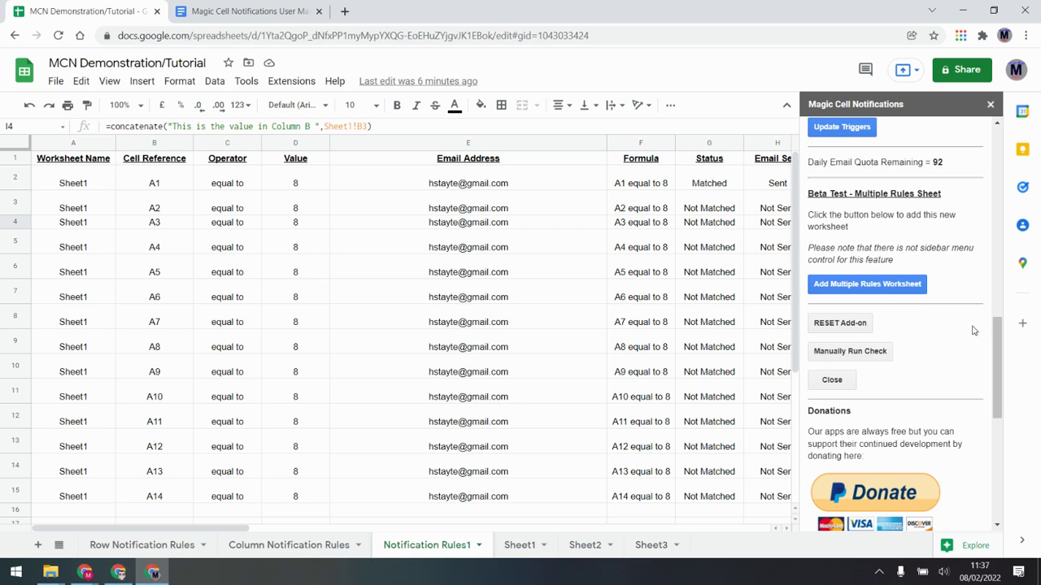
left_click_drag(998, 333, 1004, 397)
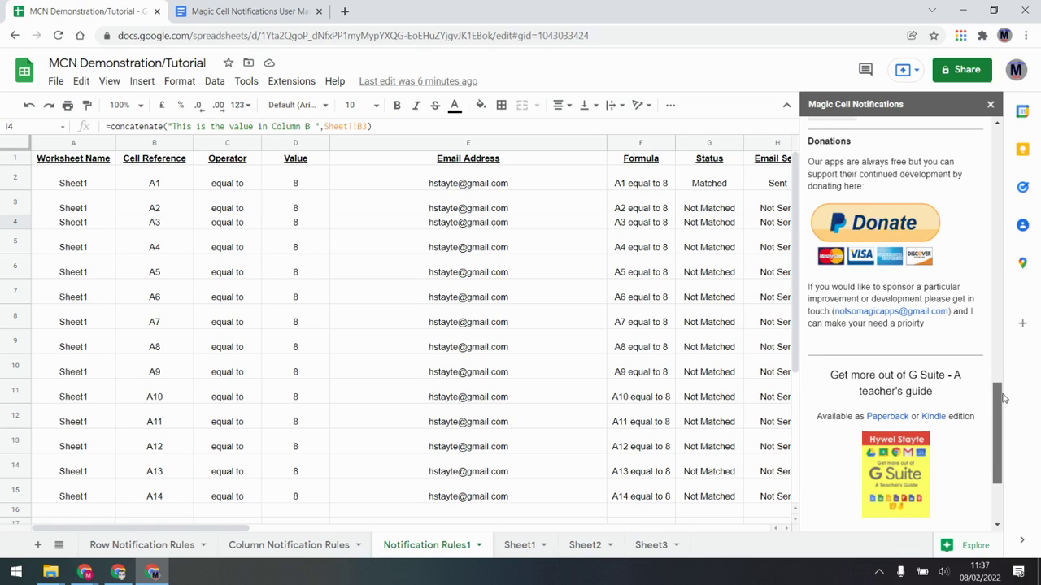
left_click_drag(1004, 397, 1002, 439)
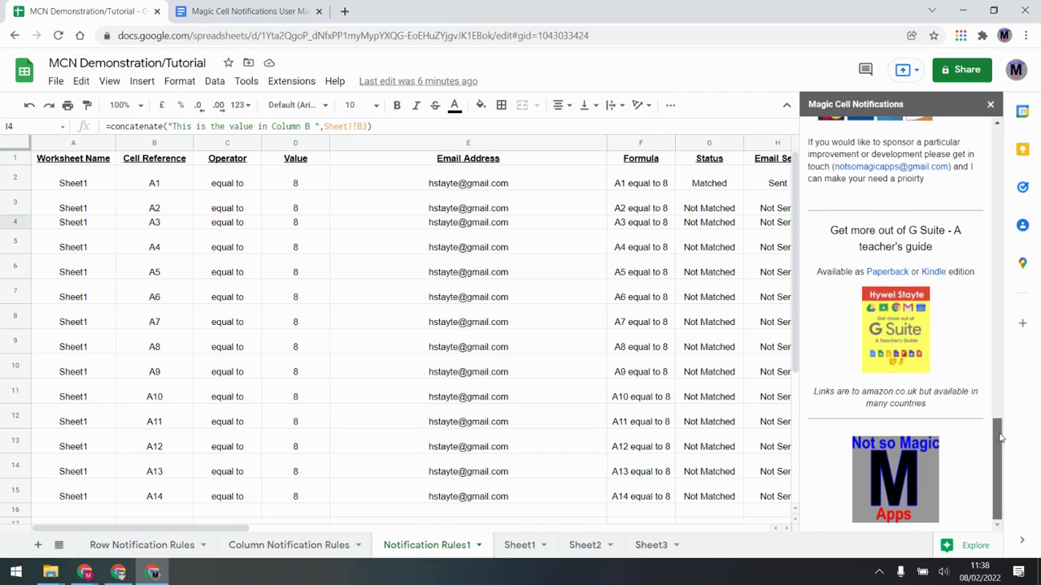